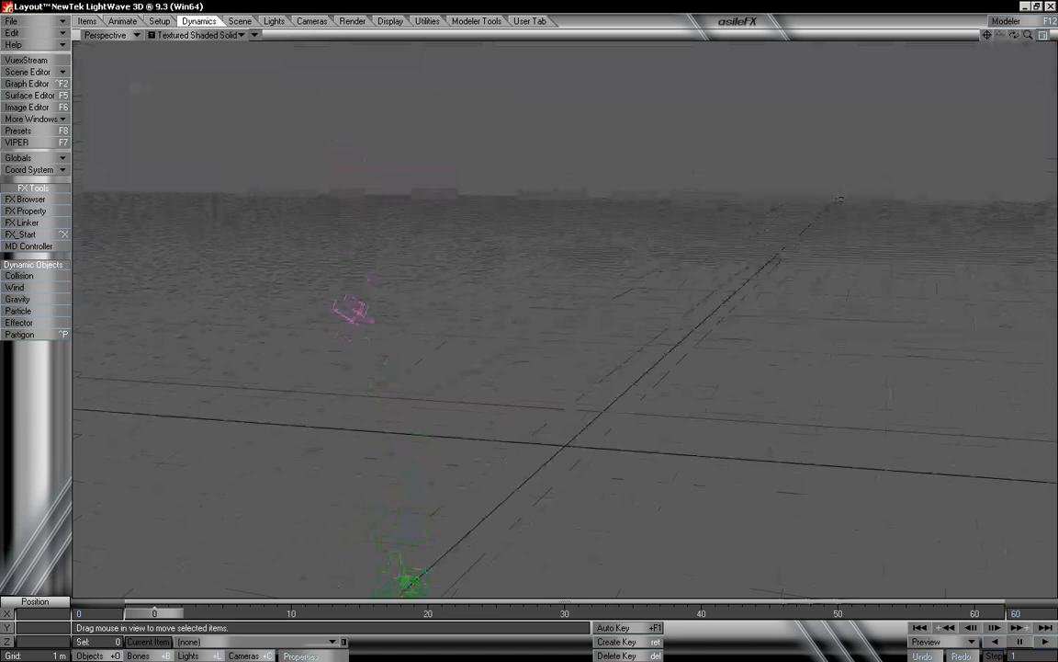
pyautogui.moveTo(1028, 36); pyautogui.dragTo(1014, 29)
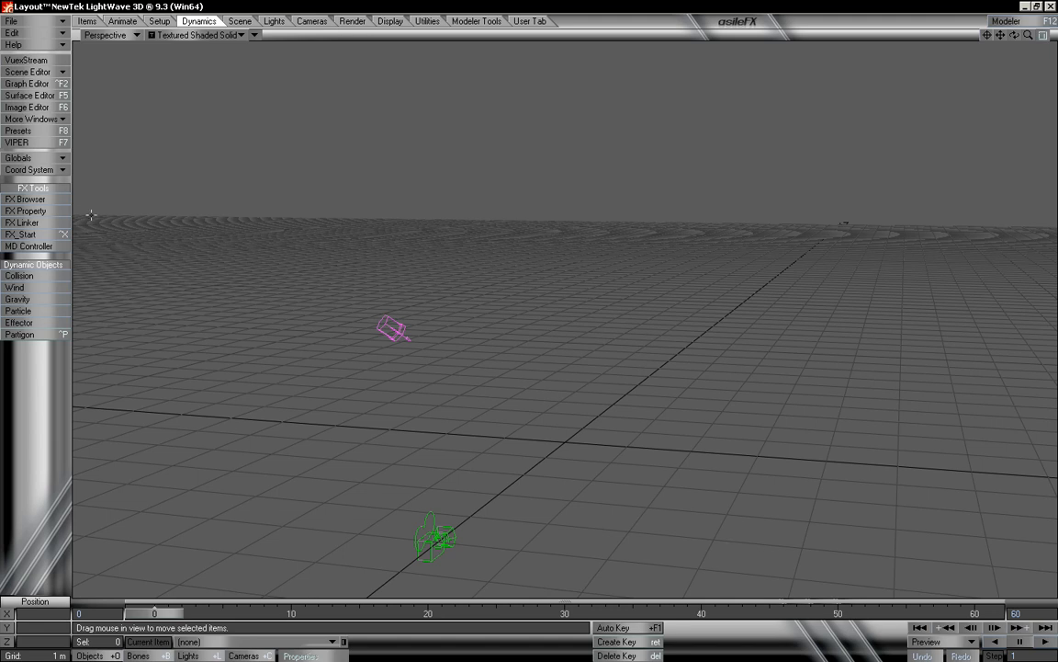
pyautogui.click(50, 313)
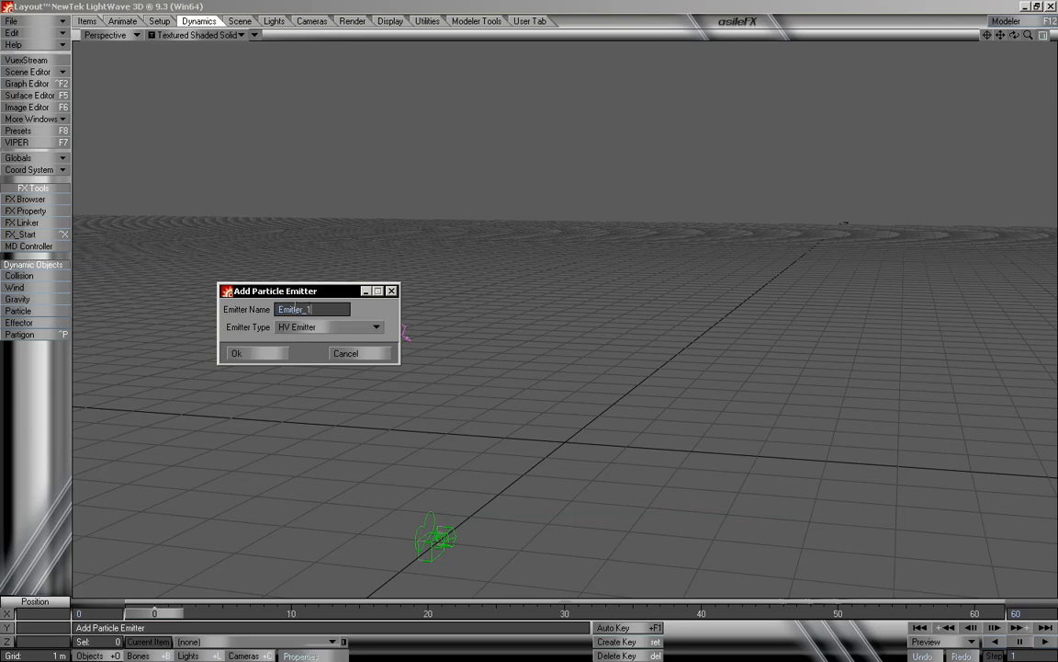
pyautogui.click(387, 355)
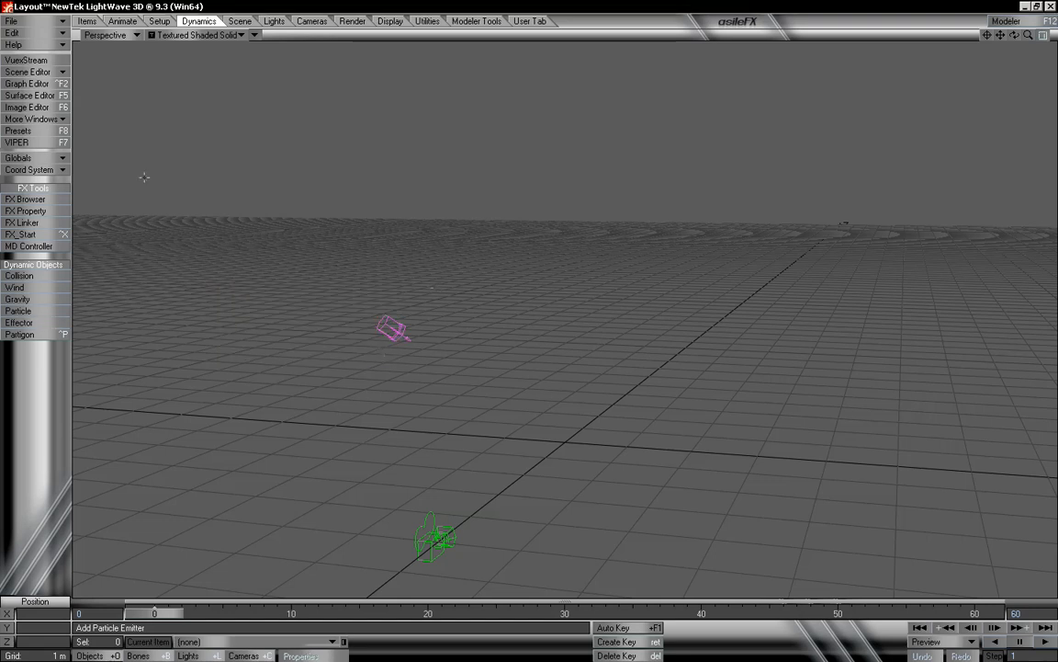
pyautogui.click(27, 199)
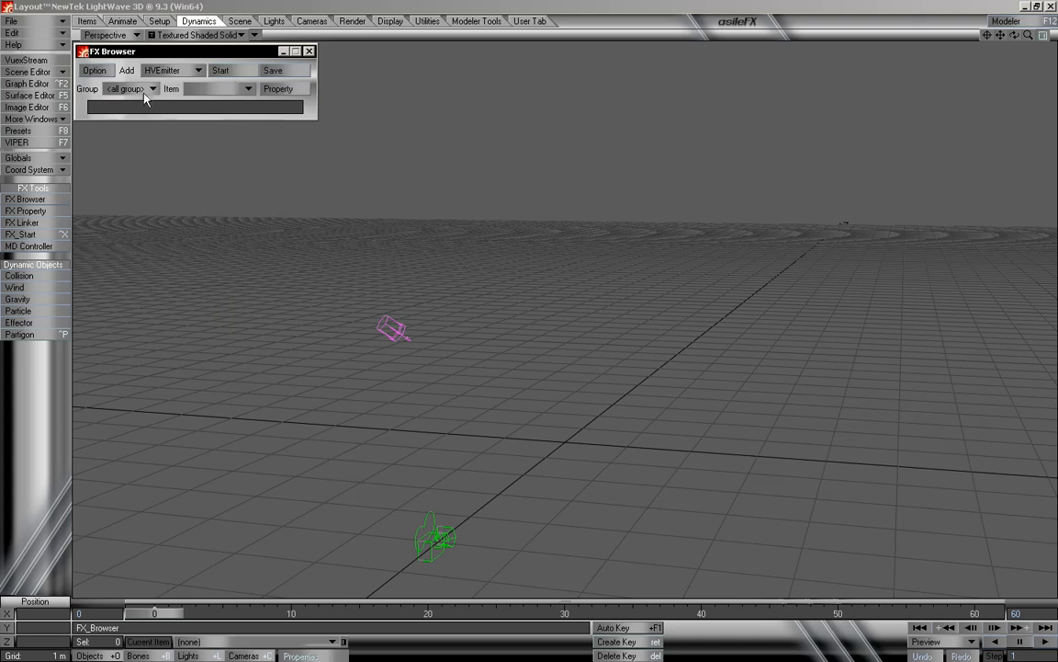
pyautogui.click(128, 88)
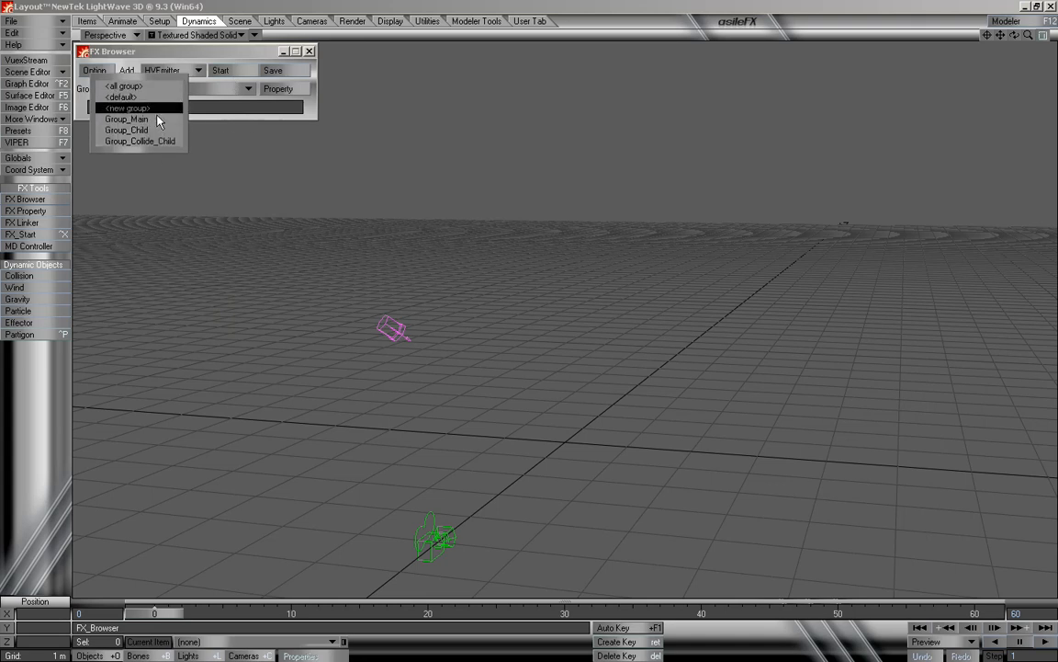
pyautogui.click(192, 51)
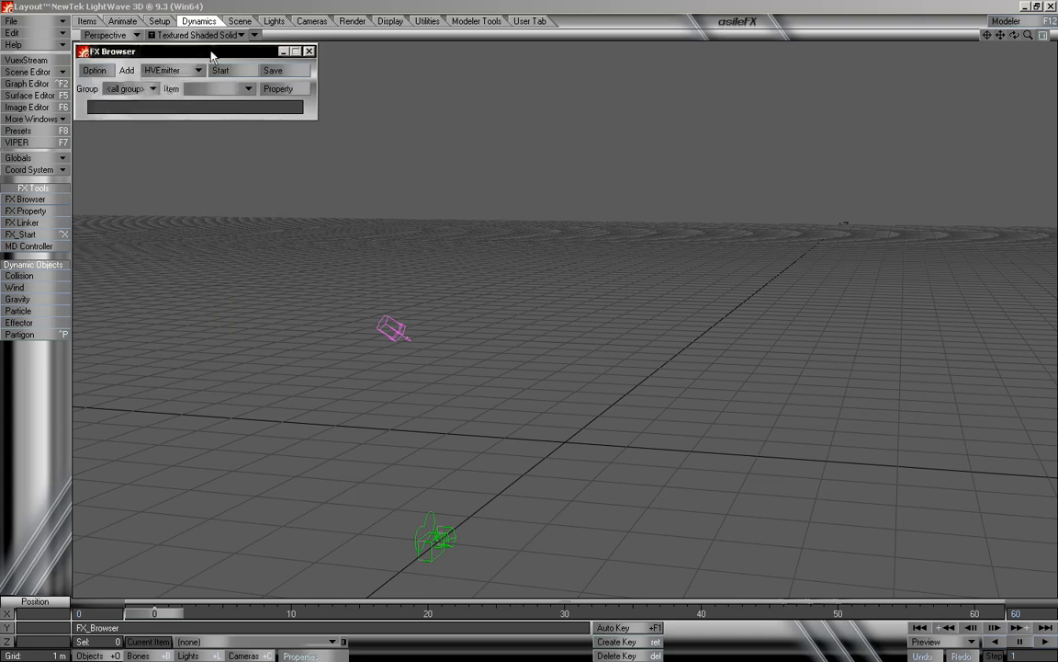
pyautogui.click(309, 51)
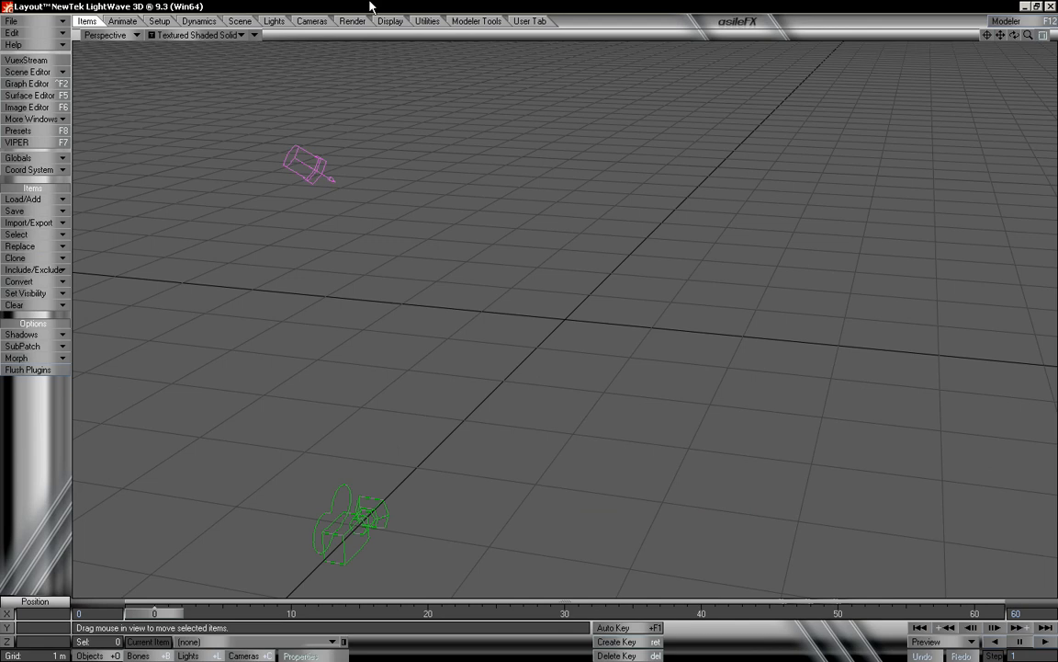
# Create a new dynamics group named Group_1 in the FX Browser
pyautogui.click(198, 21)
pyautogui.click(25, 198)
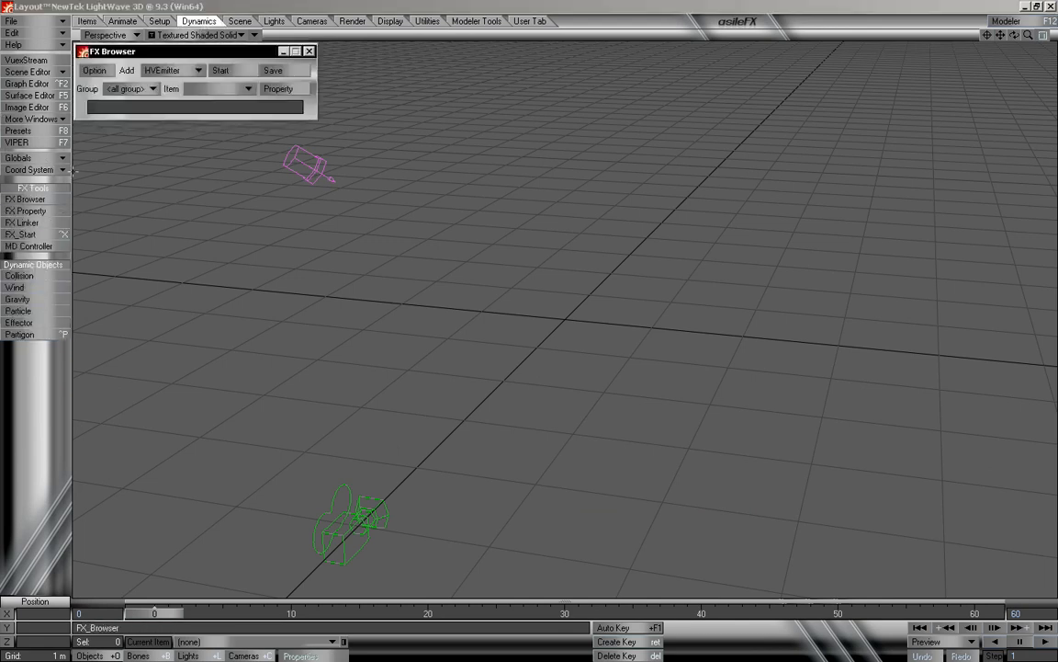
pyautogui.click(145, 88)
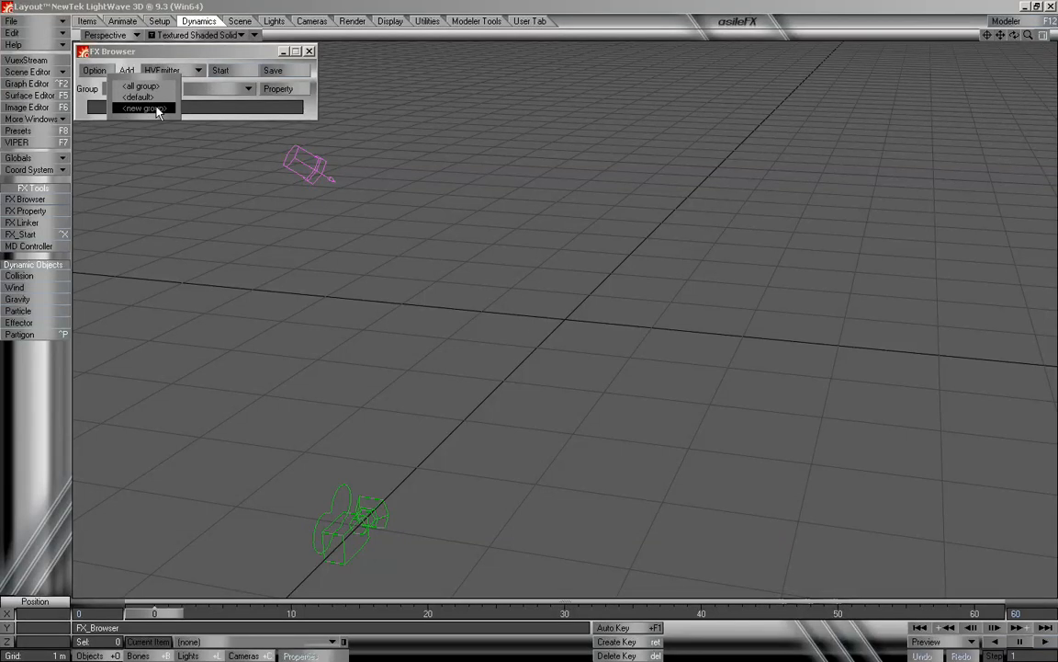
pyautogui.click(158, 109)
pyautogui.moveTo(198, 69); pyautogui.dragTo(63, 61)
pyautogui.write('Group_1')
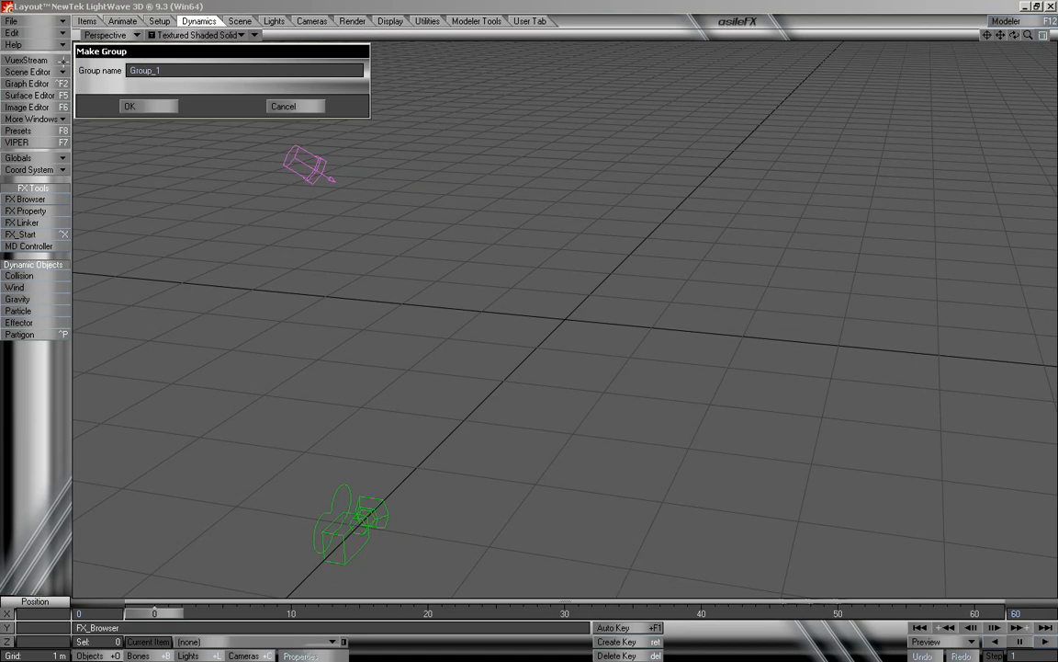
pyautogui.click(158, 106)
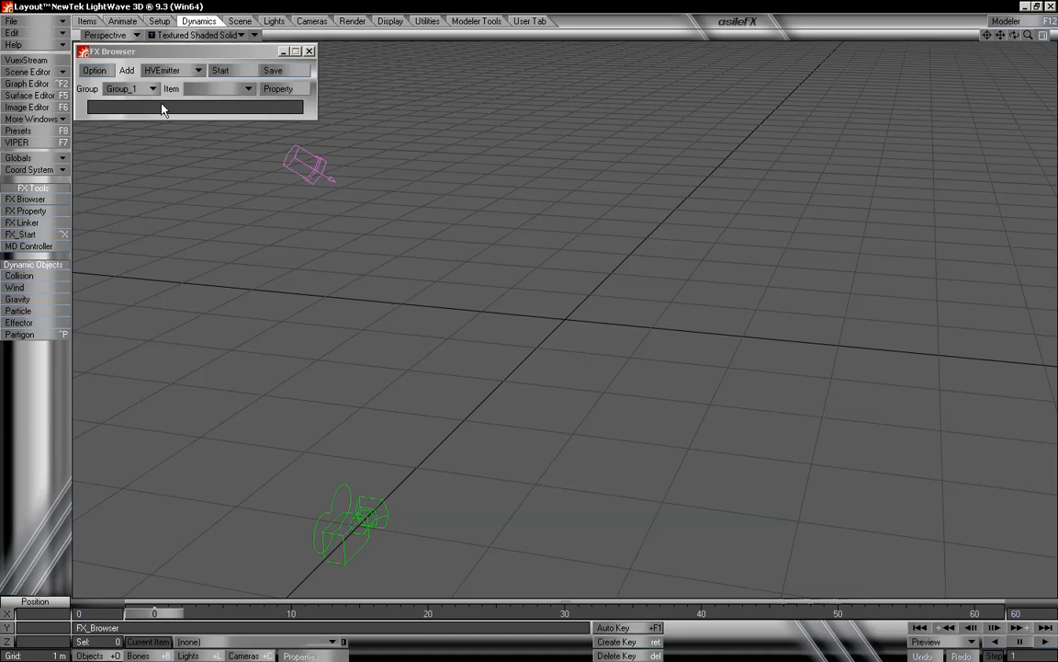
pyautogui.click(165, 70)
pyautogui.click(164, 71)
pyautogui.moveTo(221, 51); pyautogui.dragTo(216, 137)
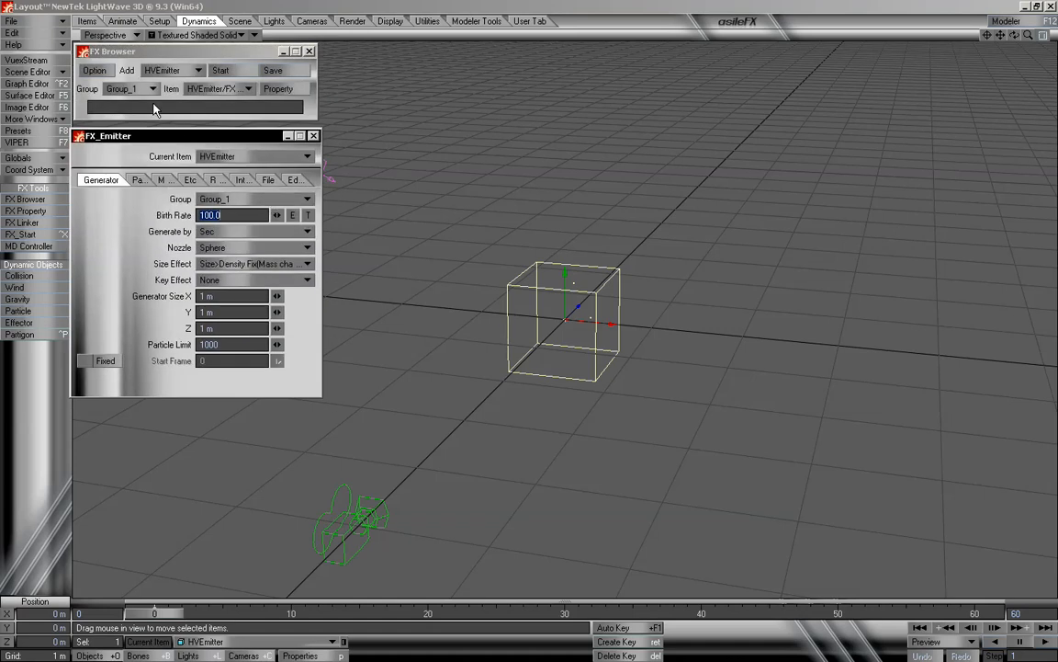
pyautogui.click(314, 136)
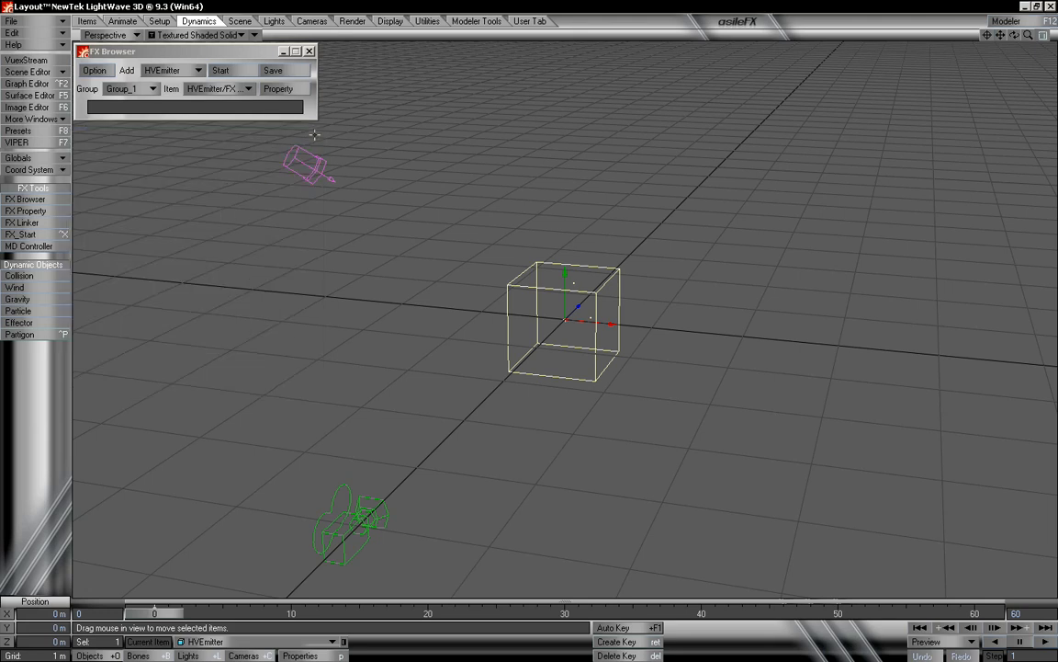
pyautogui.press('Delete')
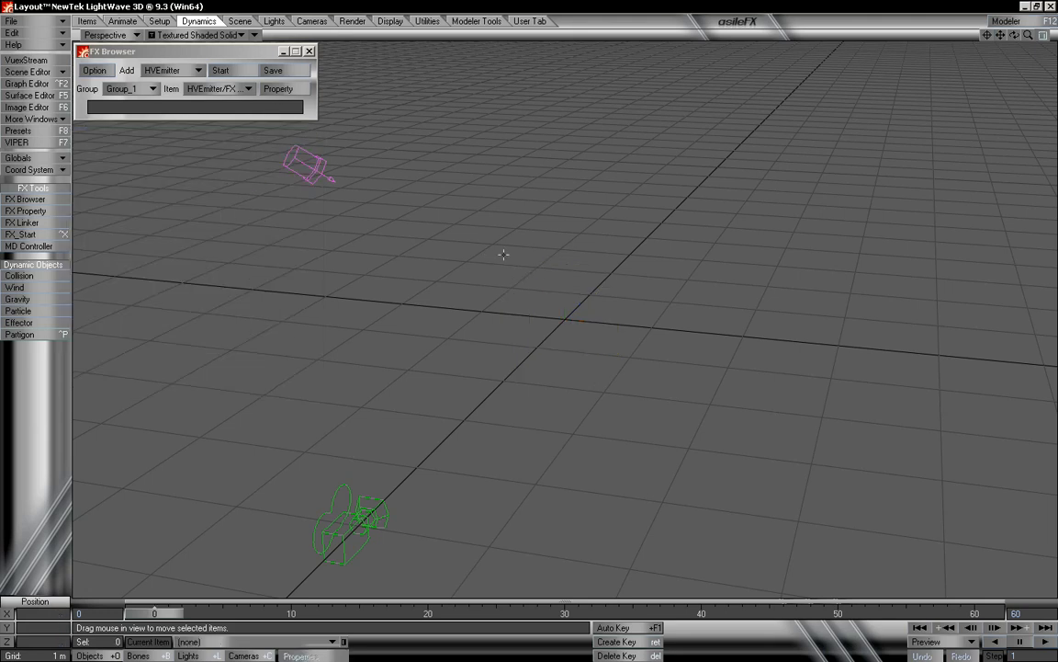
pyautogui.click(290, 88)
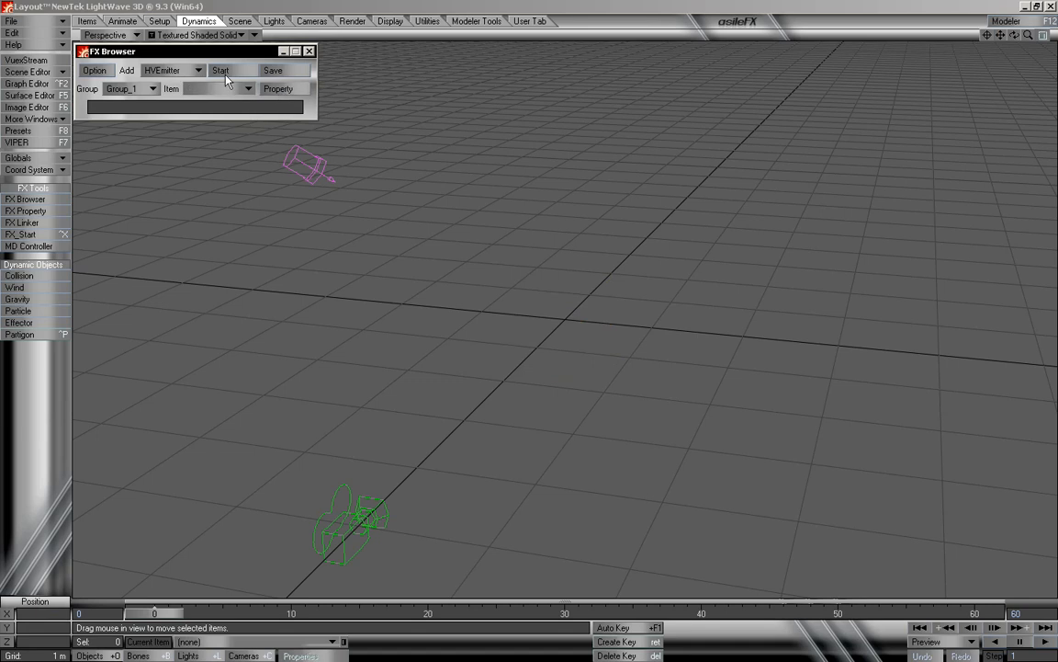
pyautogui.click(92, 70)
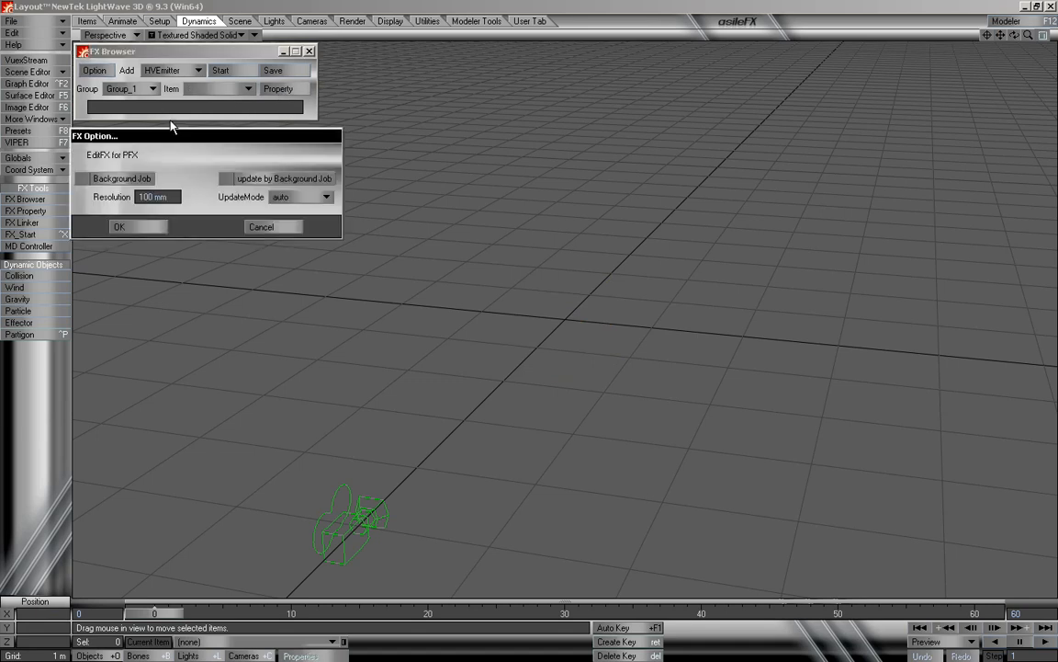
pyautogui.click(261, 227)
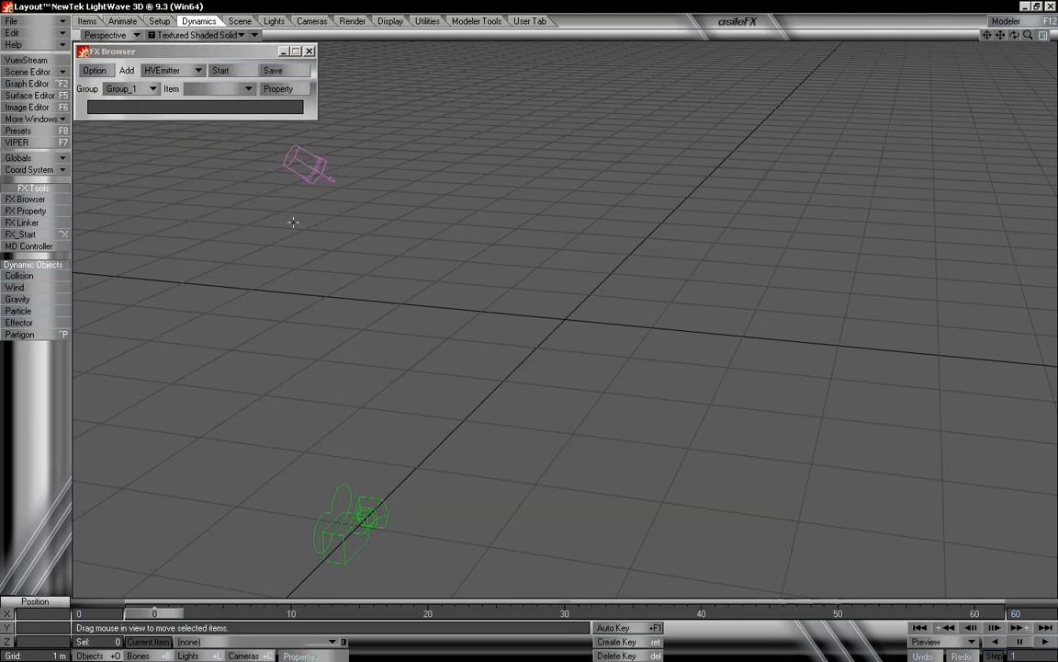
# Add an HVEmitter to Group_1 and raise it along Y to about 5.2 m above the grid
pyautogui.click(197, 71)
pyautogui.click(200, 71)
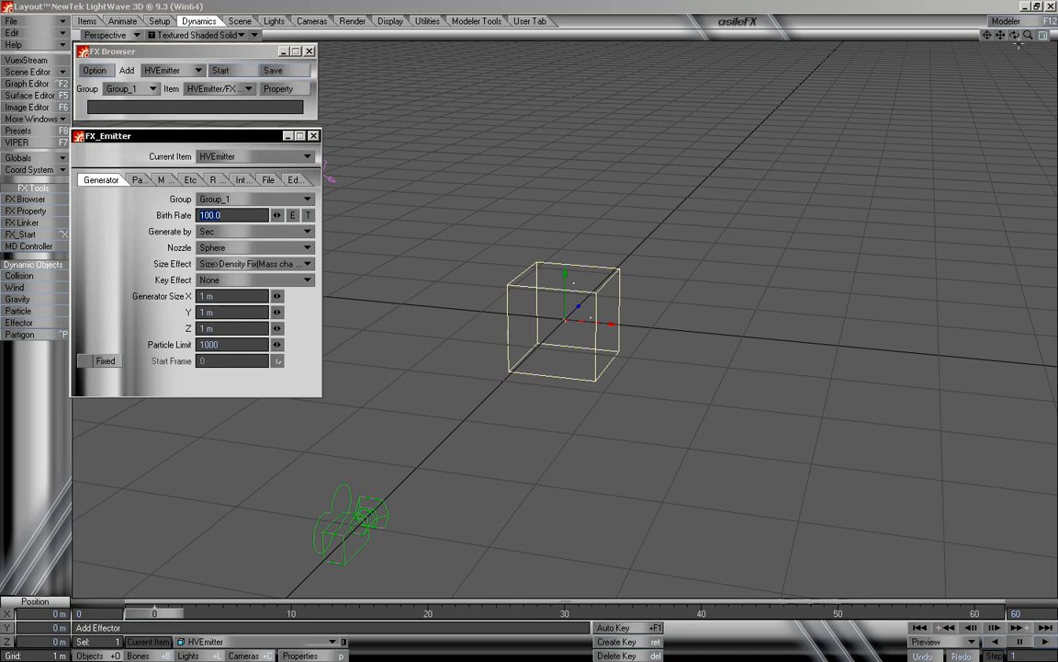
pyautogui.moveTo(1027, 37); pyautogui.dragTo(1014, 29)
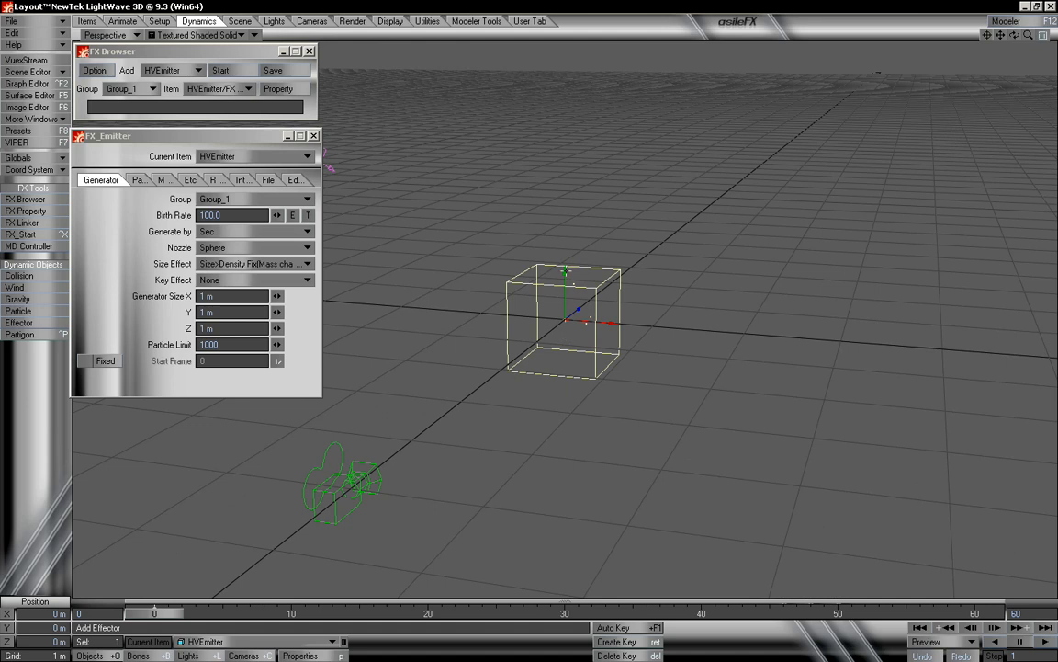
pyautogui.moveTo(565, 271); pyautogui.dragTo(565, 134)
pyautogui.moveTo(1014, 35)
pyautogui.mouseDown()
pyautogui.moveTo(1013, 26)
pyautogui.moveTo(1033, 37)
pyautogui.moveTo(1000, 51)
pyautogui.mouseUp()
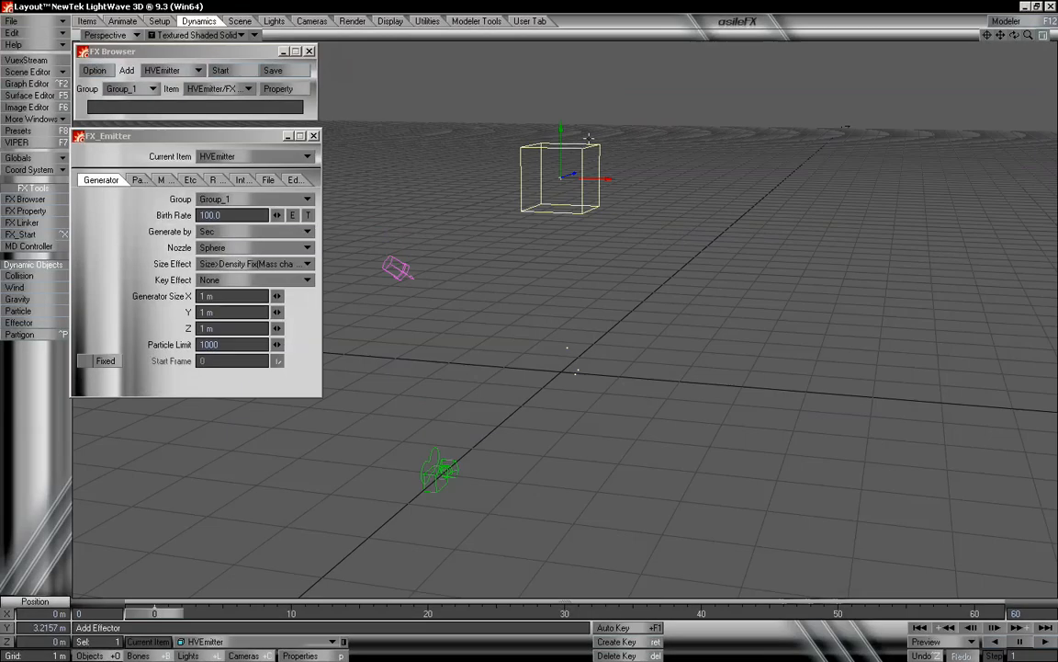
pyautogui.moveTo(567, 134); pyautogui.dragTo(567, 41)
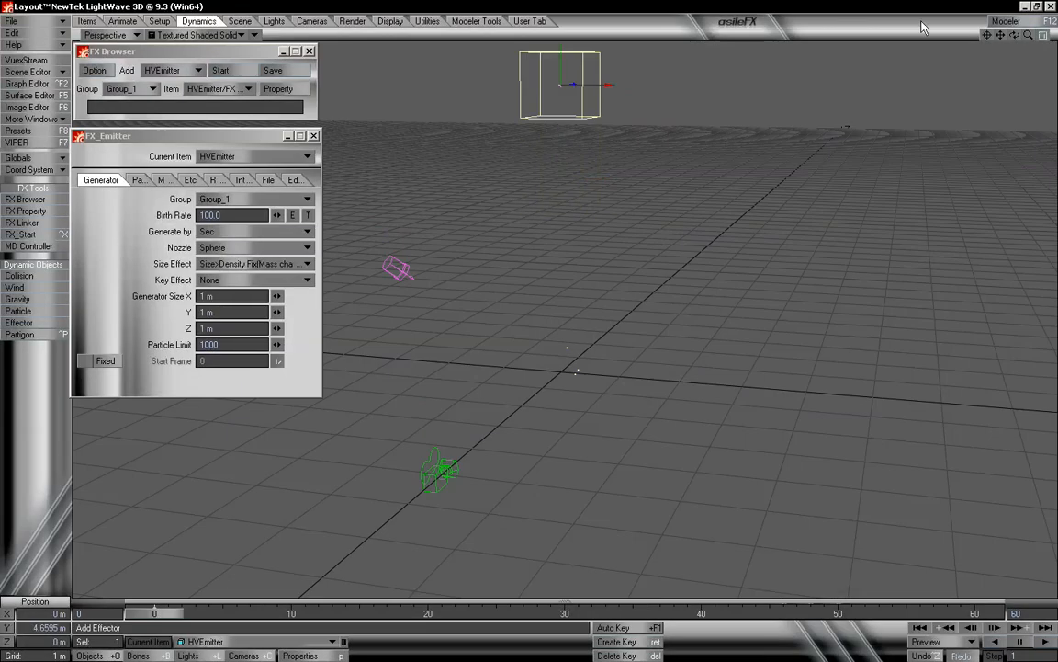
pyautogui.moveTo(1000, 36); pyautogui.dragTo(1000, 57)
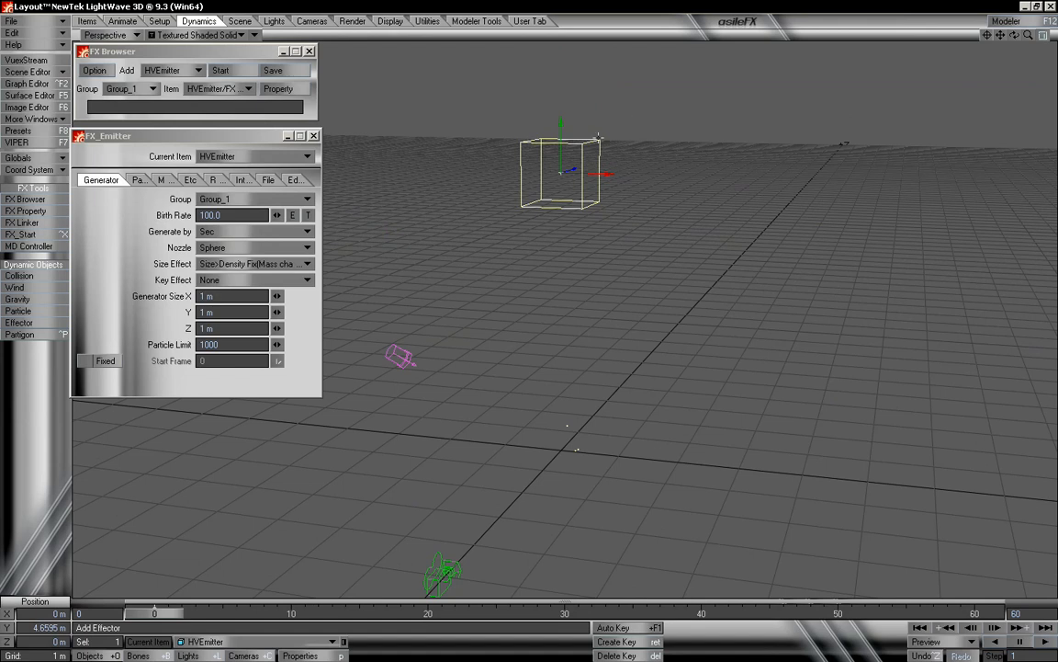
pyautogui.moveTo(558, 122); pyautogui.dragTo(558, 87)
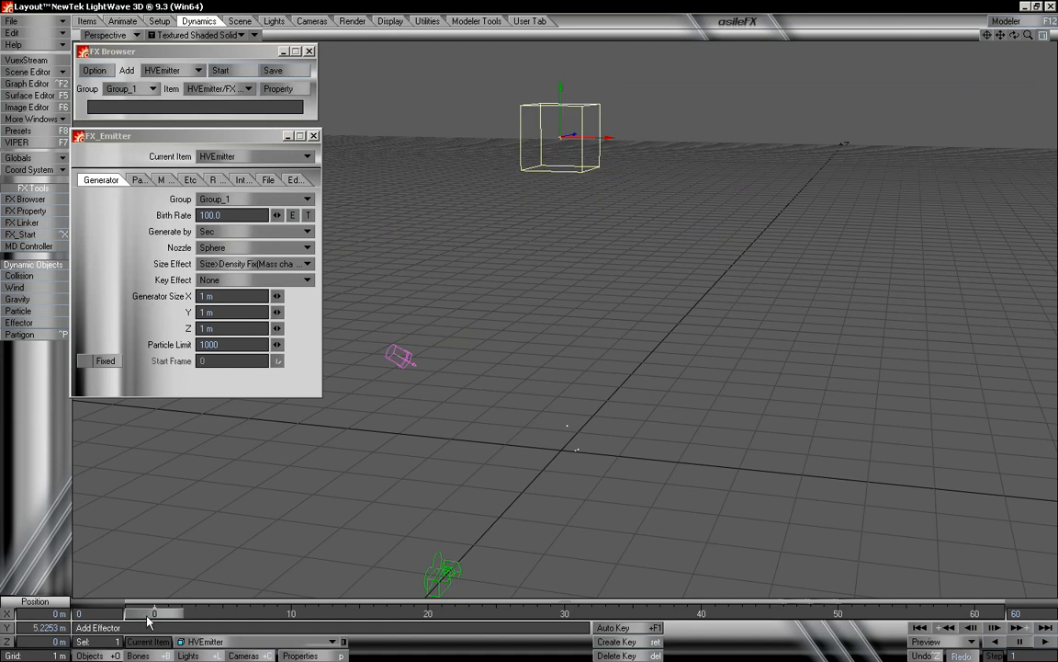
# Set the scene's end frame to 500
pyautogui.moveTo(154, 613)
pyautogui.mouseDown()
pyautogui.moveTo(704, 613)
pyautogui.moveTo(154, 613)
pyautogui.mouseUp()
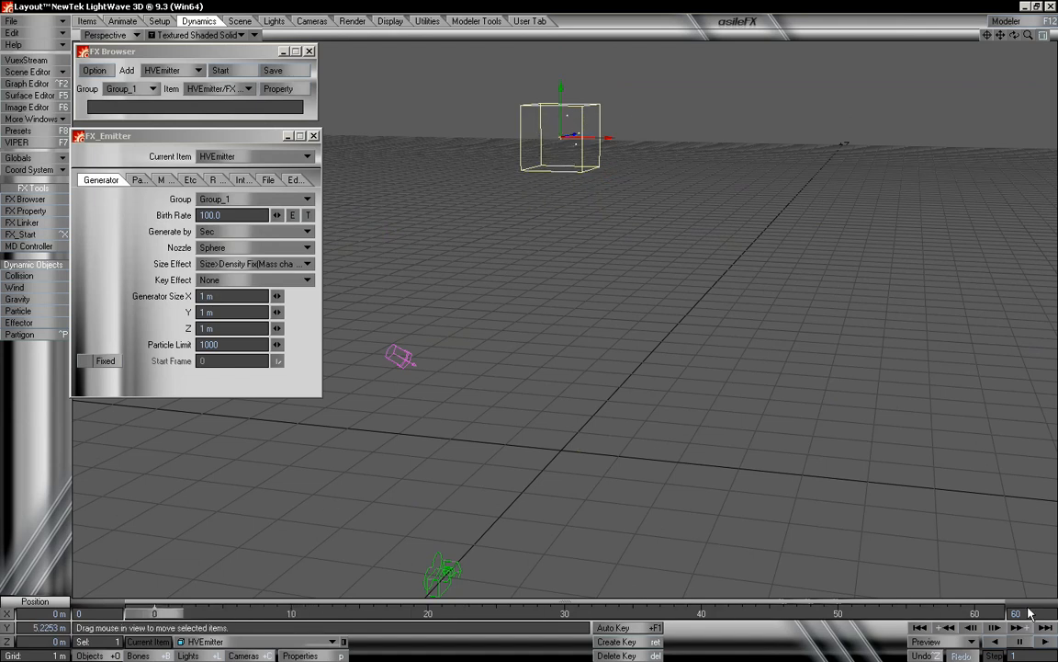
pyautogui.write('500')
pyautogui.press('Return')
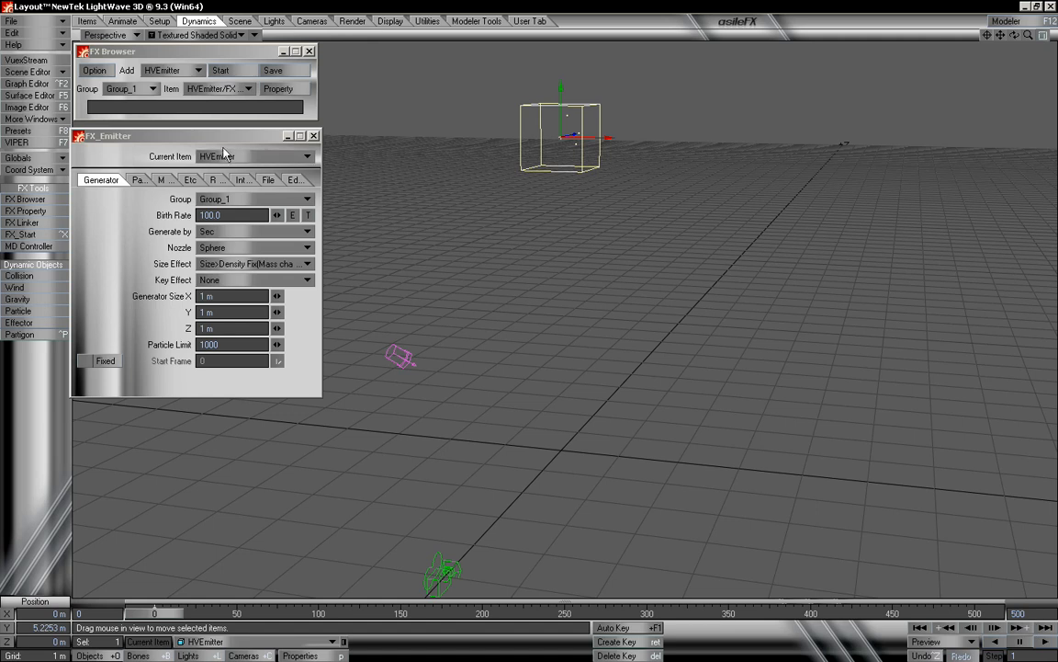
# Set the emitter's particle life time to 300 frames
pyautogui.click(251, 140)
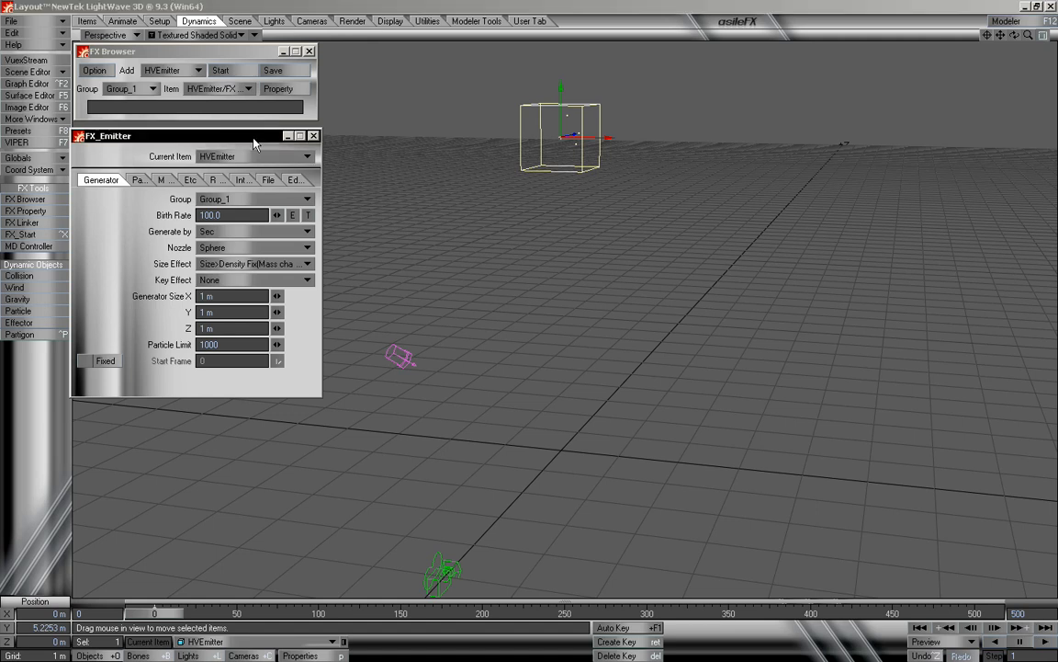
pyautogui.click(138, 180)
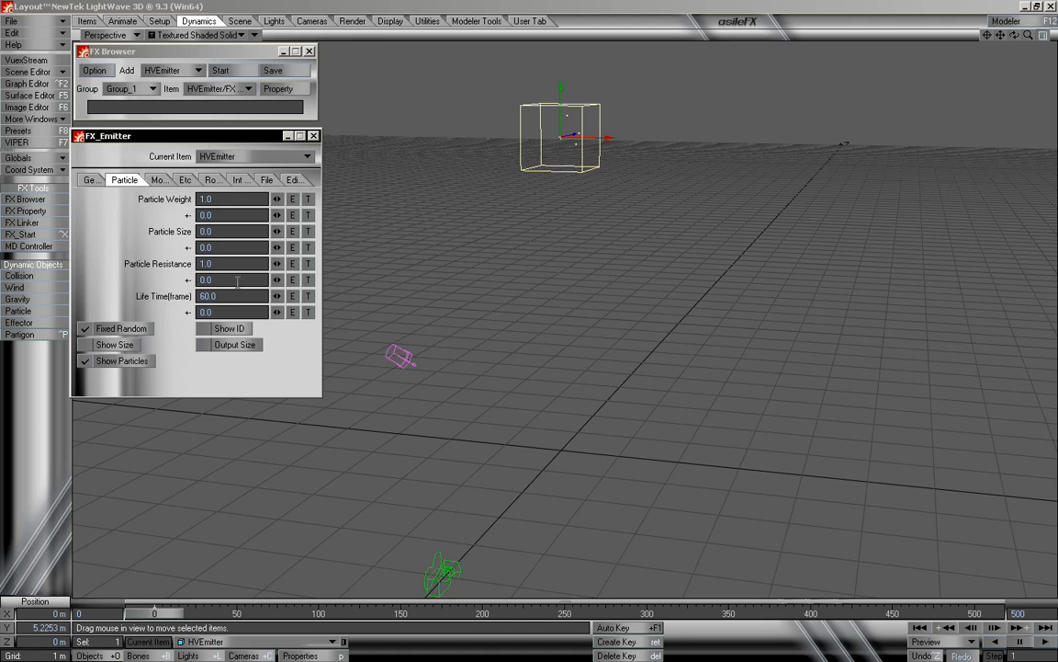
pyautogui.moveTo(217, 295); pyautogui.dragTo(147, 303)
pyautogui.write('300')
pyautogui.press('Return')
# Set the emitter's generator size Y to 0.1 m and its particle limit to 1, and close the emitter properties
pyautogui.click(160, 179)
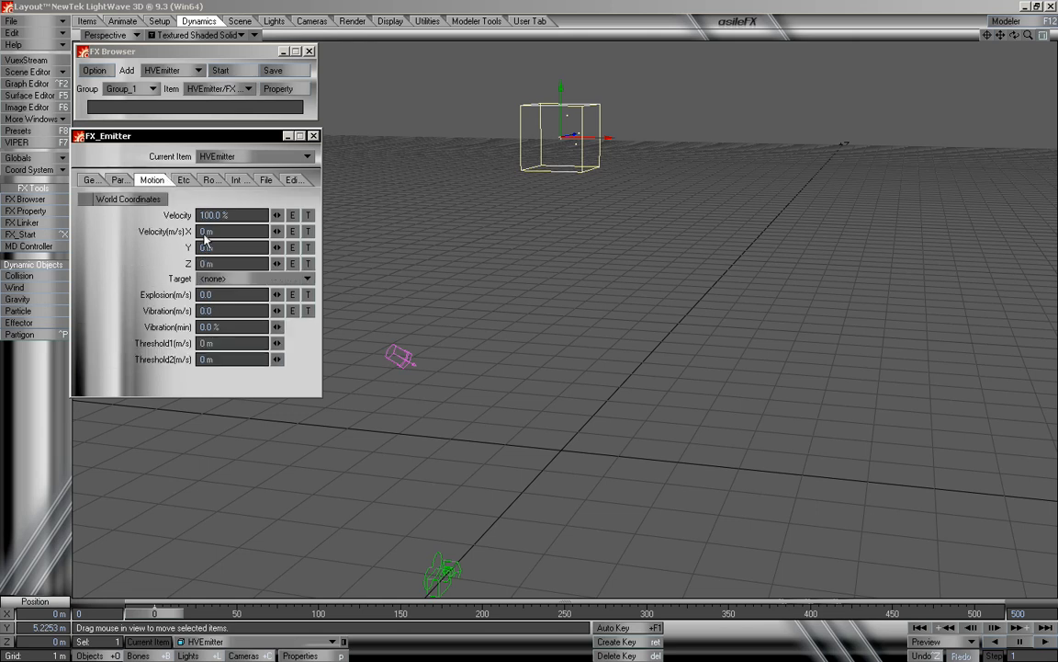
pyautogui.click(92, 183)
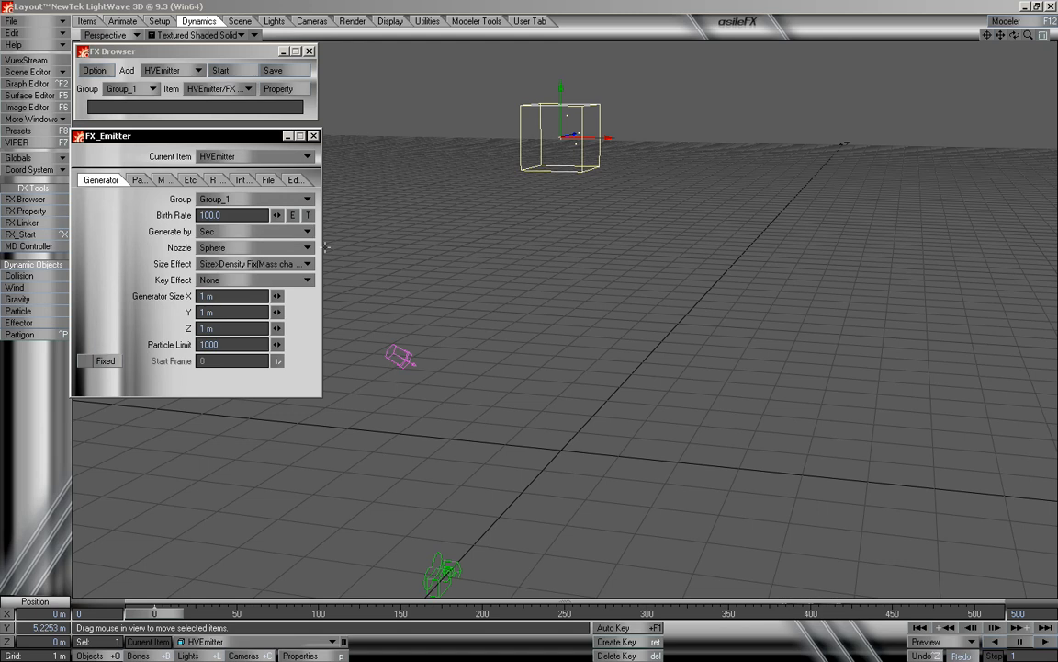
pyautogui.click(225, 311)
pyautogui.write('0.1')
pyautogui.press('Tab')
pyautogui.press('Tab')
pyautogui.press('Tab')
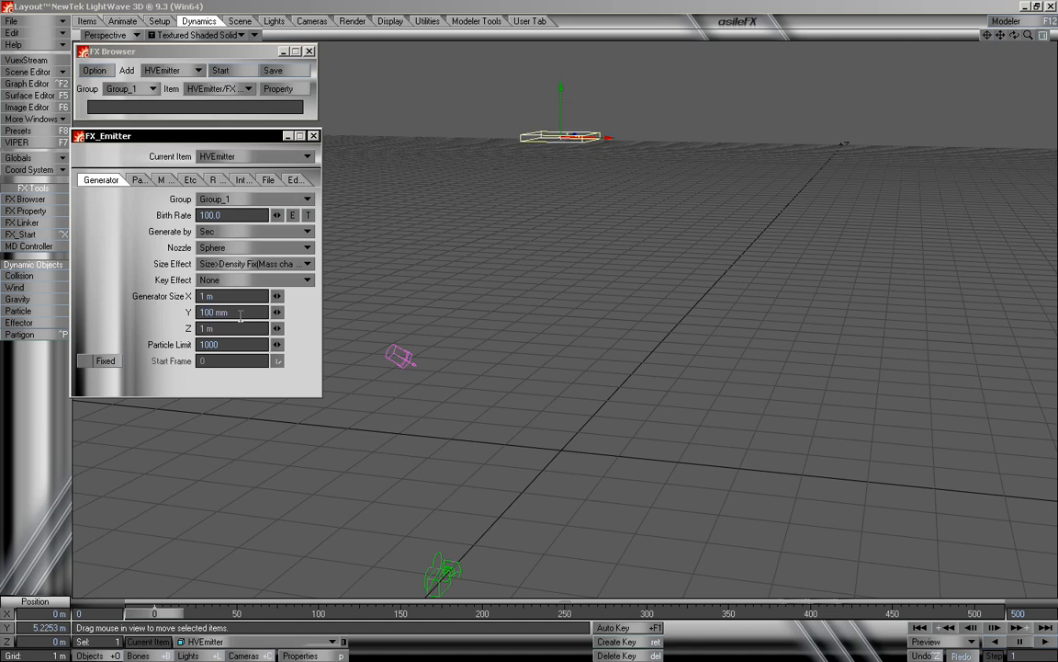
pyautogui.moveTo(237, 344); pyautogui.dragTo(138, 349)
pyautogui.write('1')
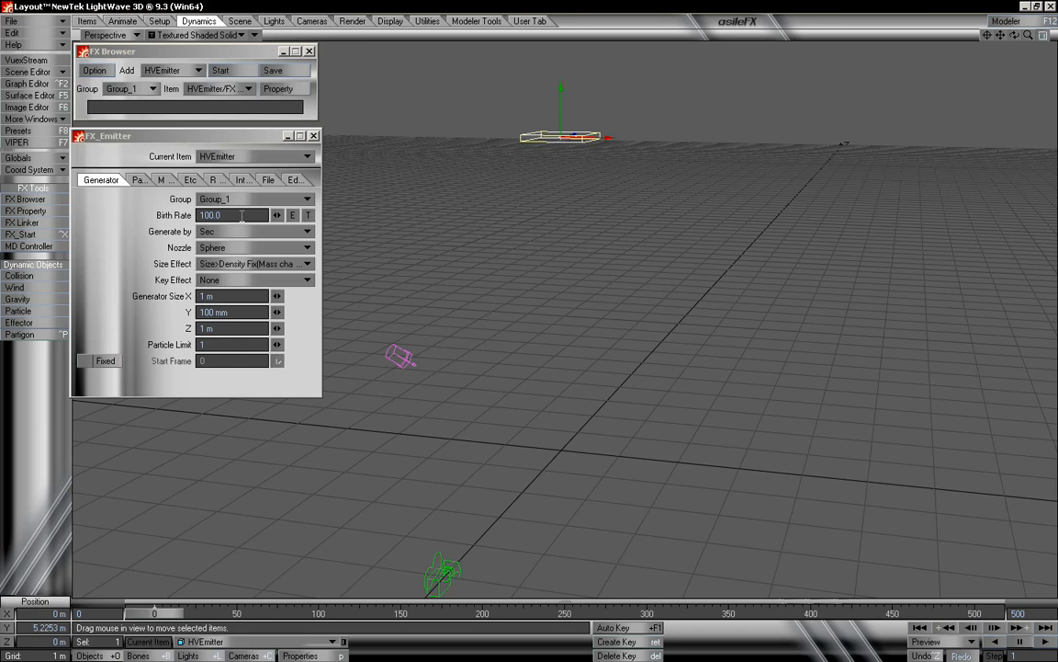
pyautogui.click(313, 136)
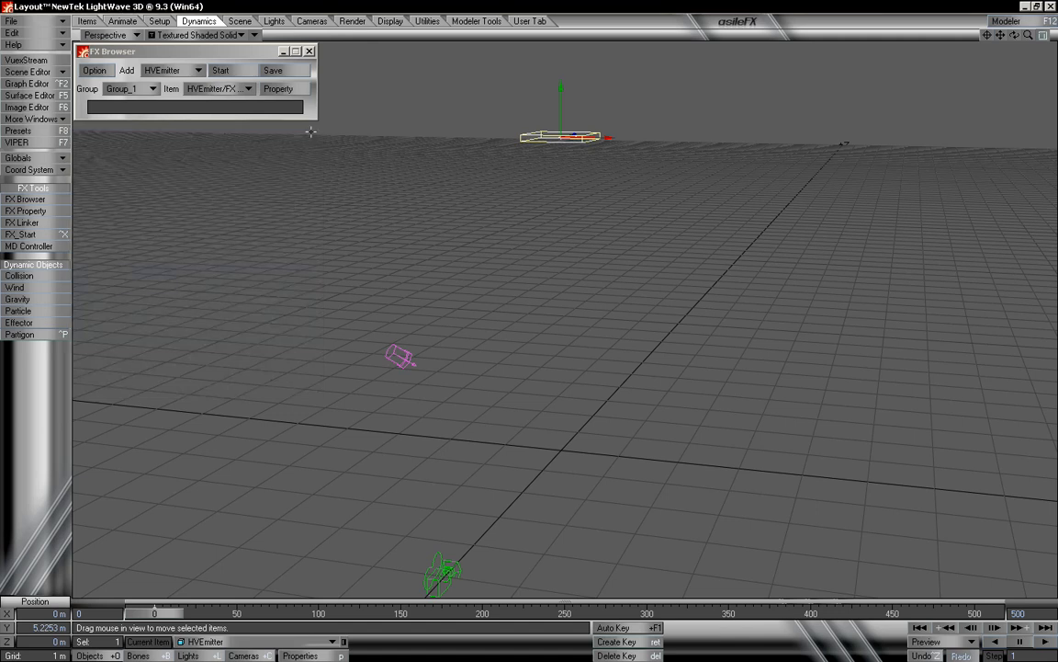
# Add a Gravity effector to the default group, scrub the timeline to preview its effect, and close its properties
pyautogui.click(106, 88)
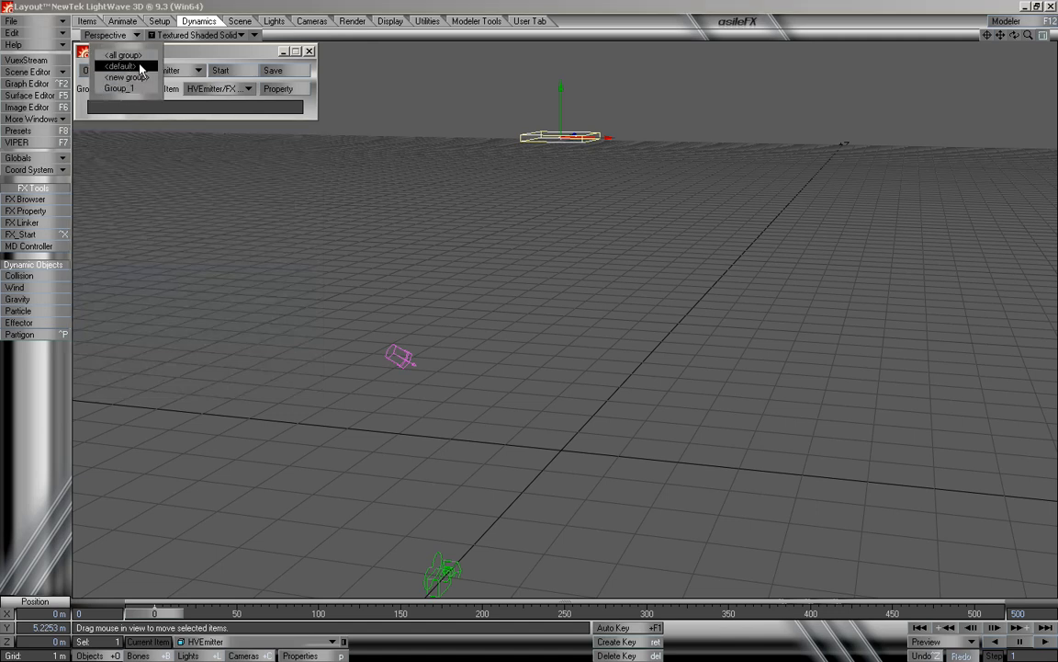
pyautogui.click(140, 68)
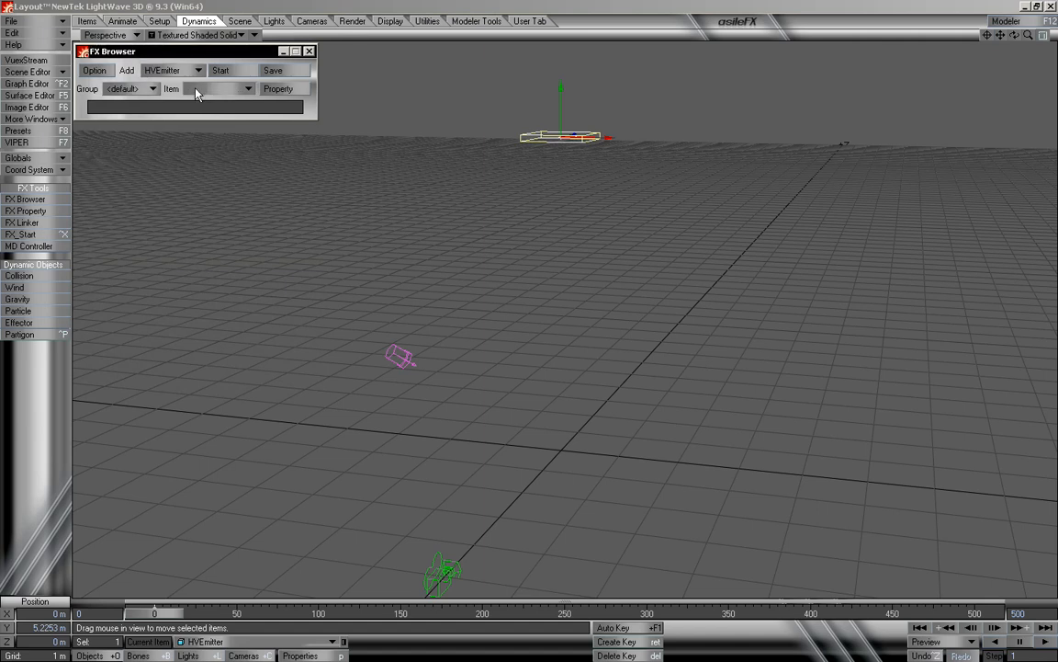
pyautogui.click(157, 70)
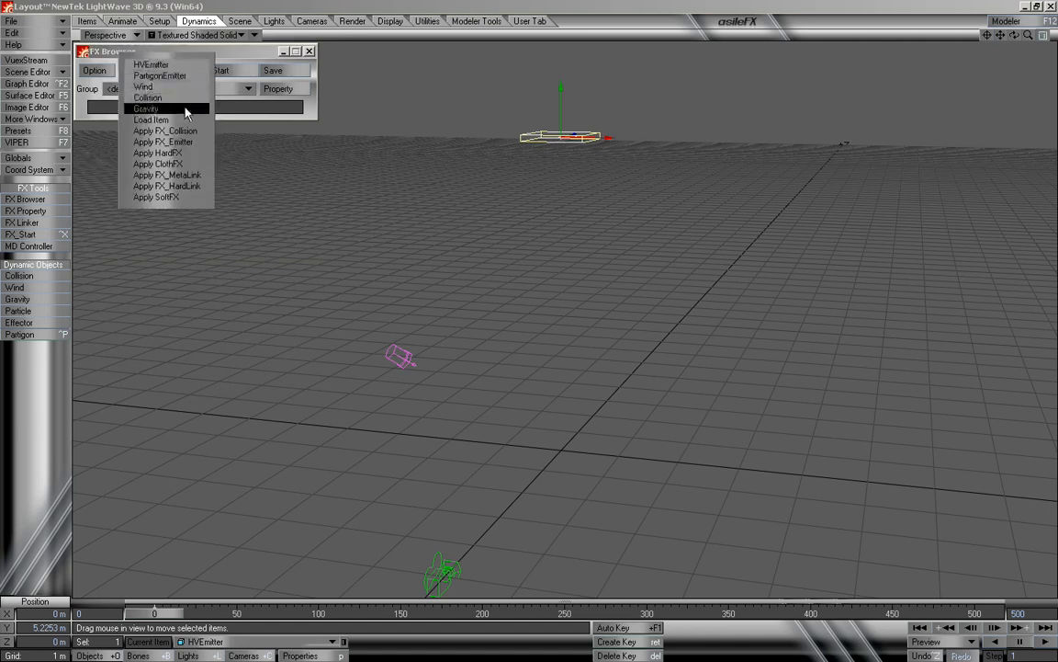
pyautogui.click(147, 109)
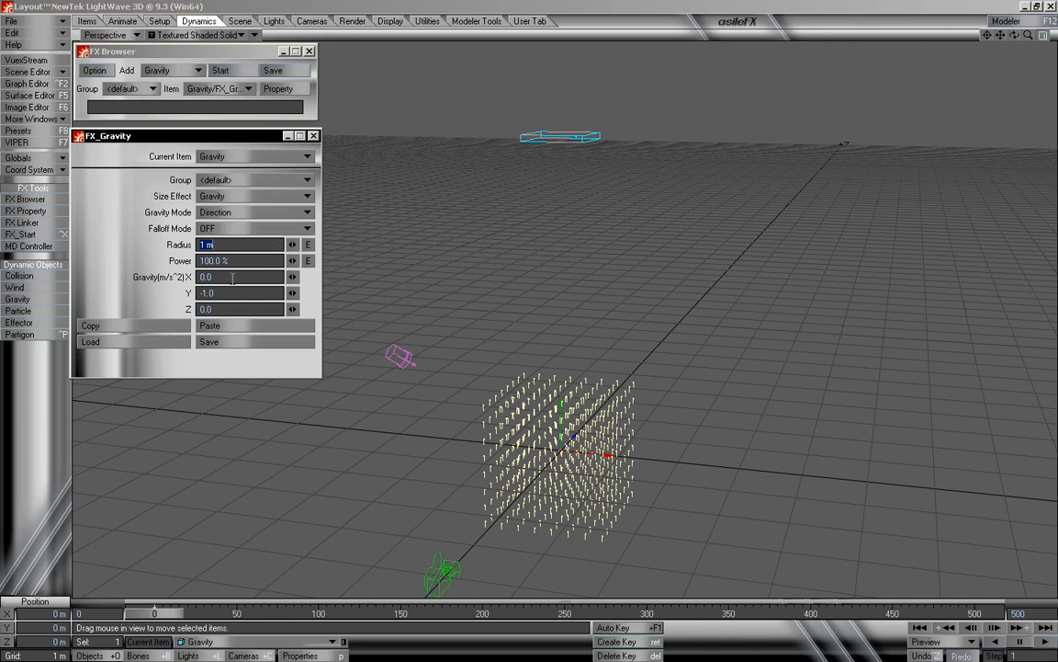
pyautogui.moveTo(164, 611)
pyautogui.mouseDown()
pyautogui.moveTo(526, 611)
pyautogui.moveTo(155, 612)
pyautogui.mouseUp()
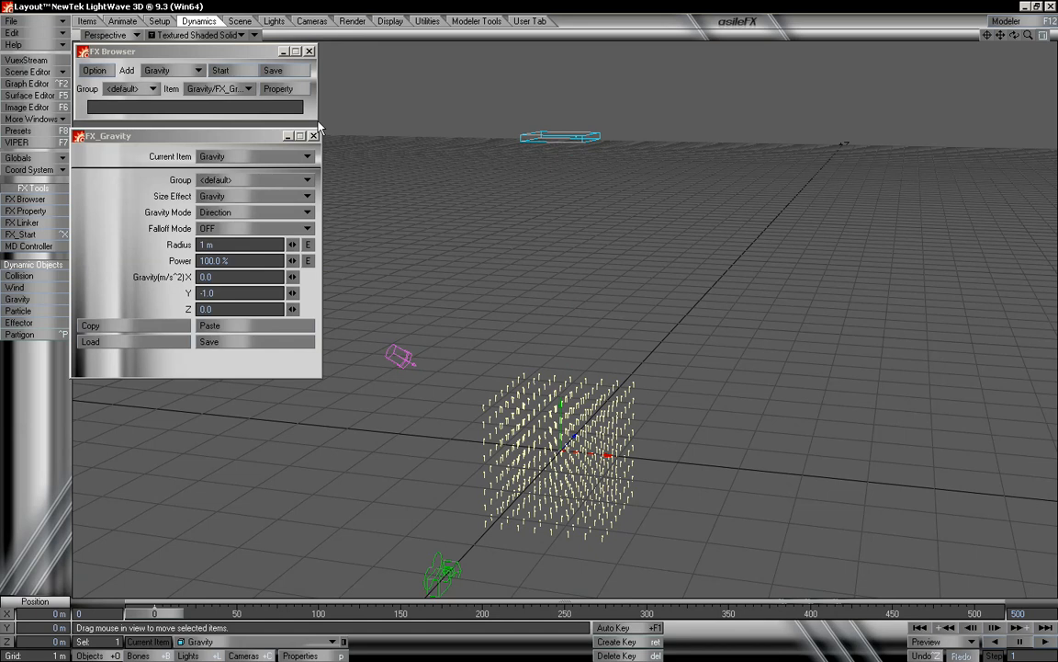
pyautogui.click(313, 136)
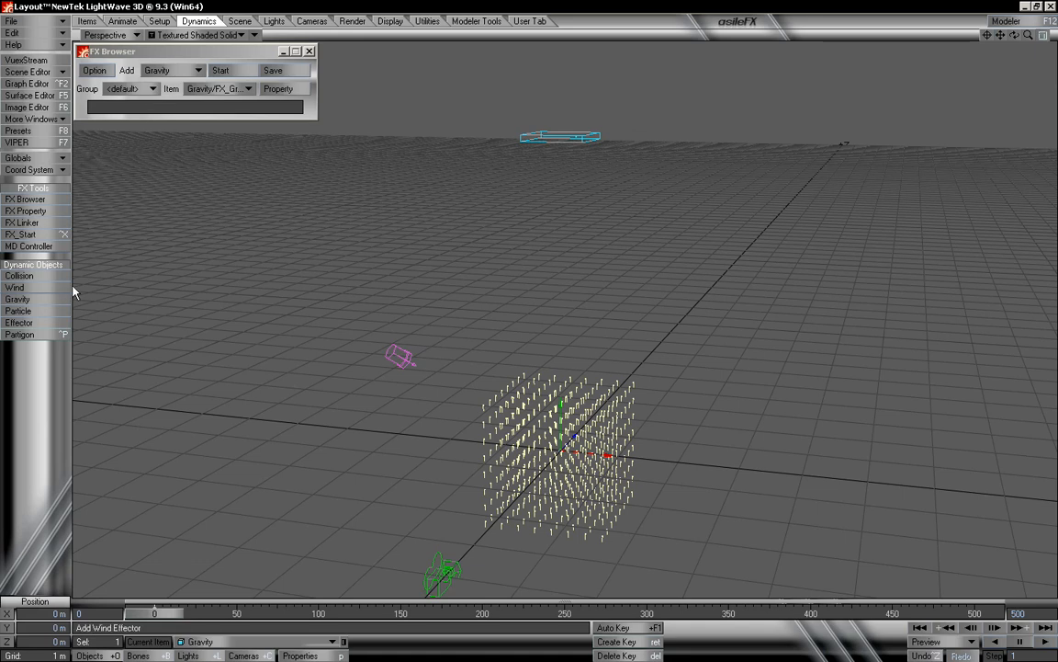
# Add a Collision effector to Group_1 with its type set to Plane and its mode set to Erase
pyautogui.click(140, 88)
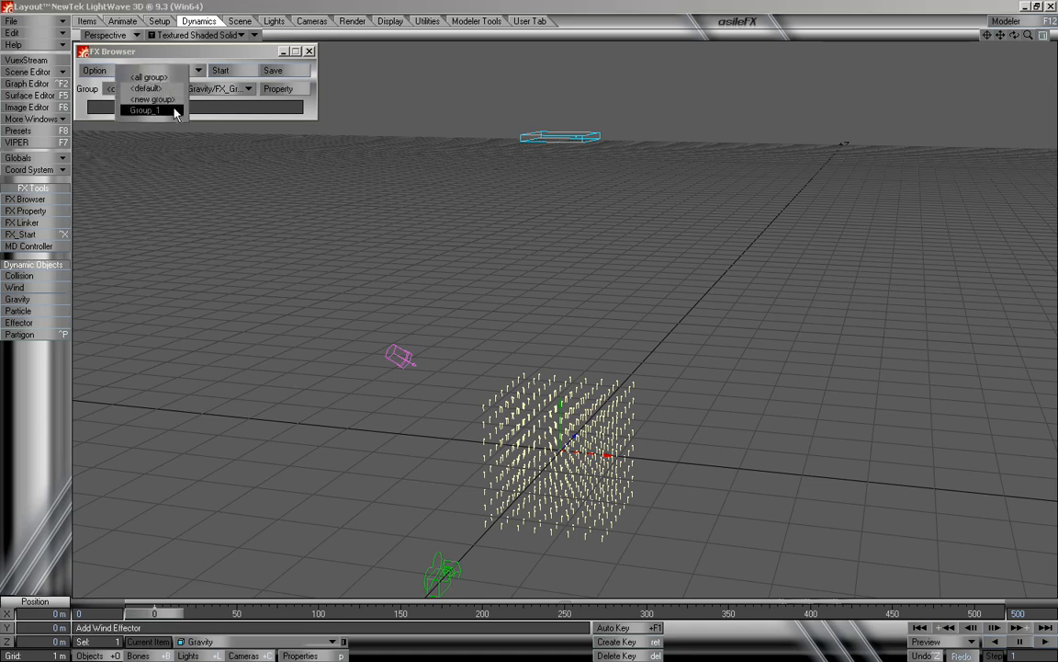
pyautogui.click(158, 110)
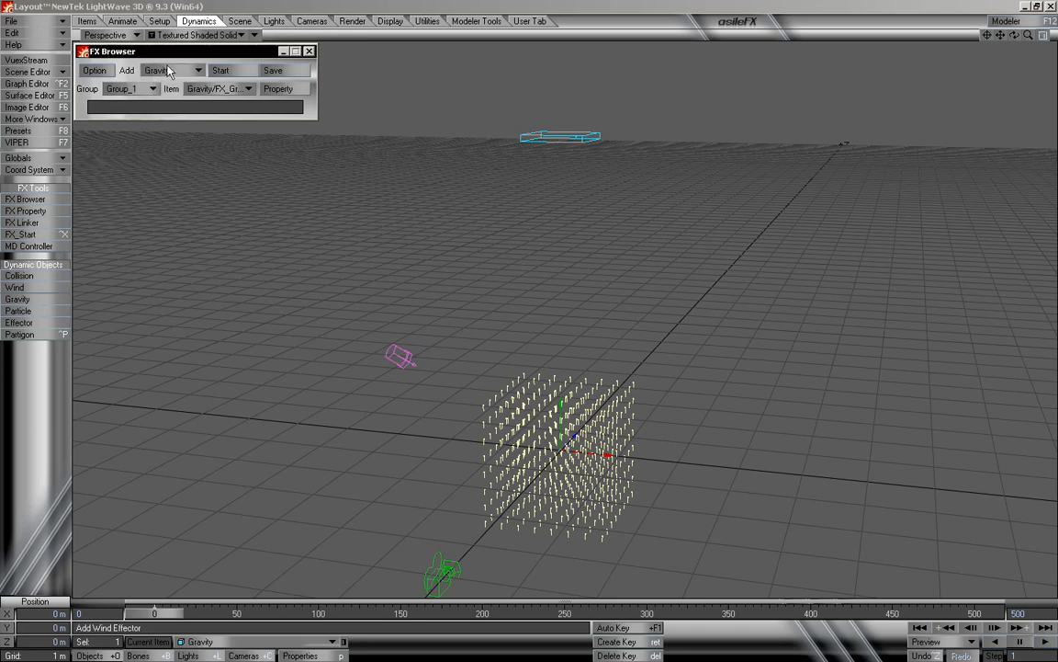
pyautogui.click(170, 70)
pyautogui.click(152, 56)
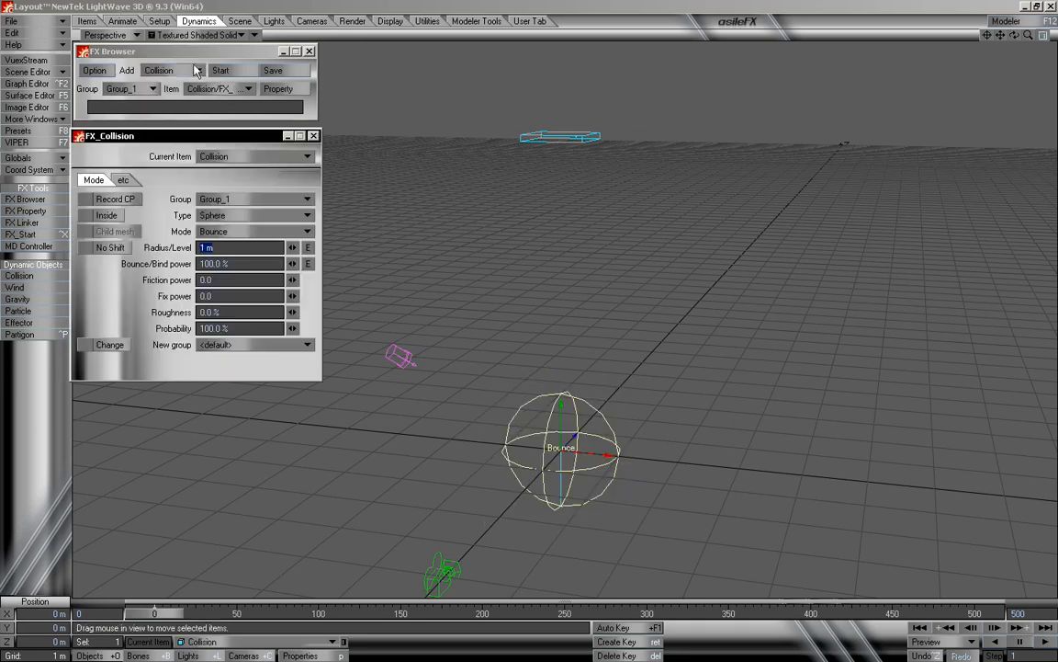
pyautogui.click(255, 215)
pyautogui.click(269, 236)
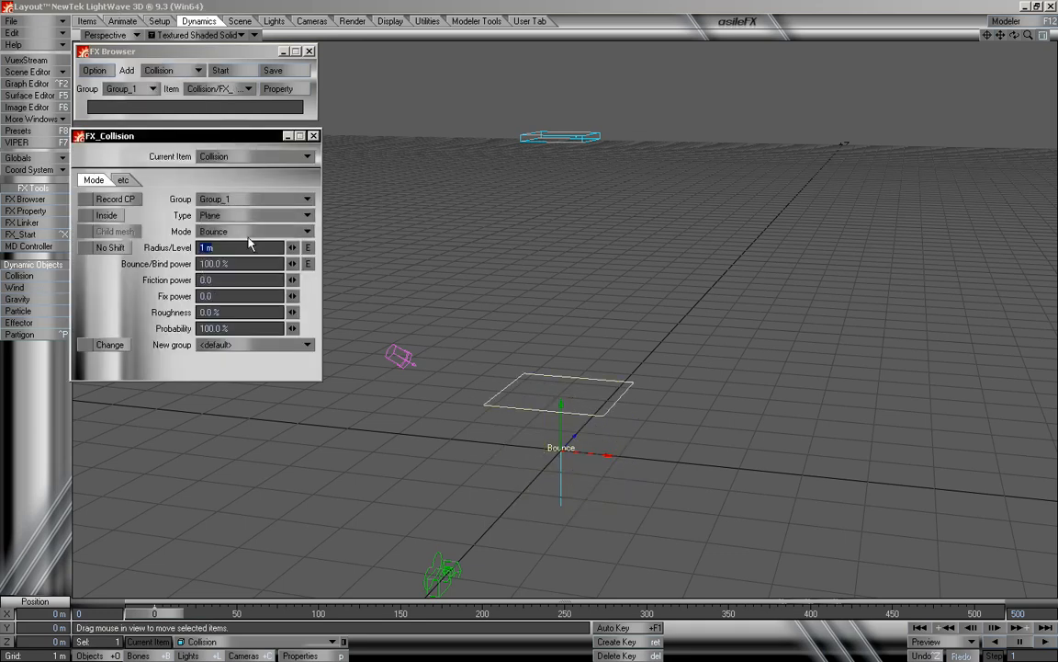
pyautogui.click(252, 232)
pyautogui.click(245, 251)
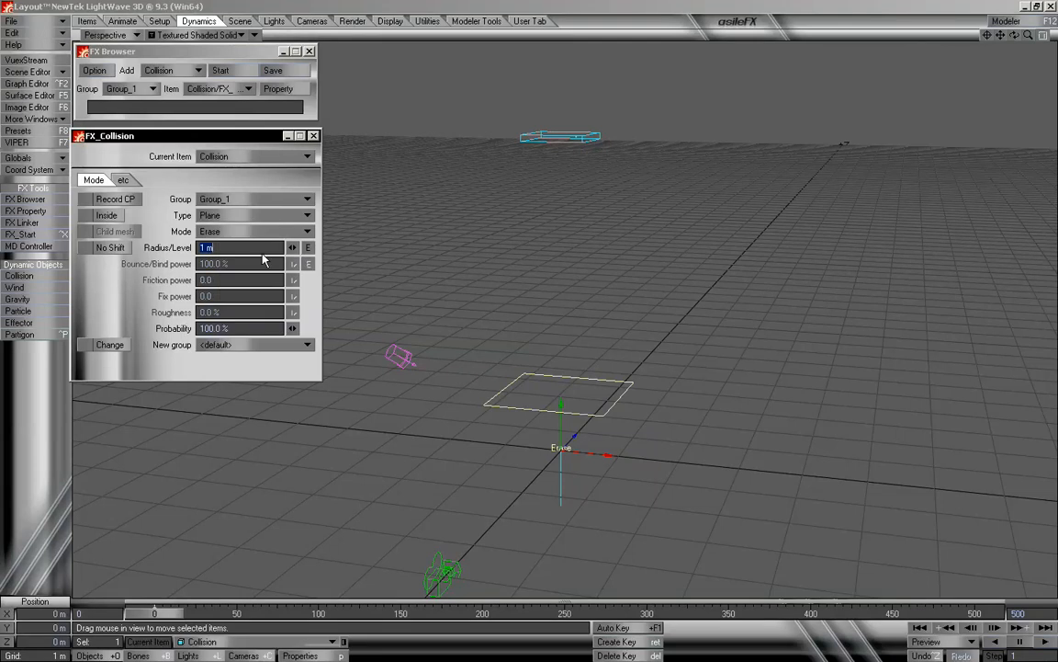
# Raise the collision plane along Y to about 3.7 m, beneath the emitter, preview the collision, and close its properties
pyautogui.click(594, 474)
pyautogui.hotkey('ctrl', 'z')
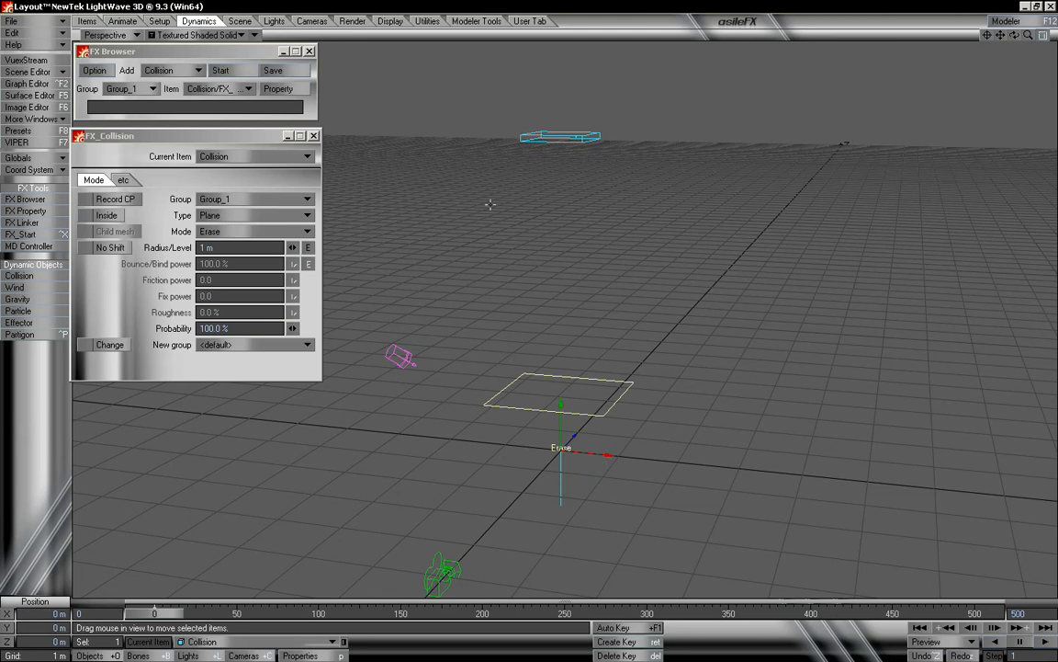
pyautogui.moveTo(1014, 35); pyautogui.dragTo(1042, 36)
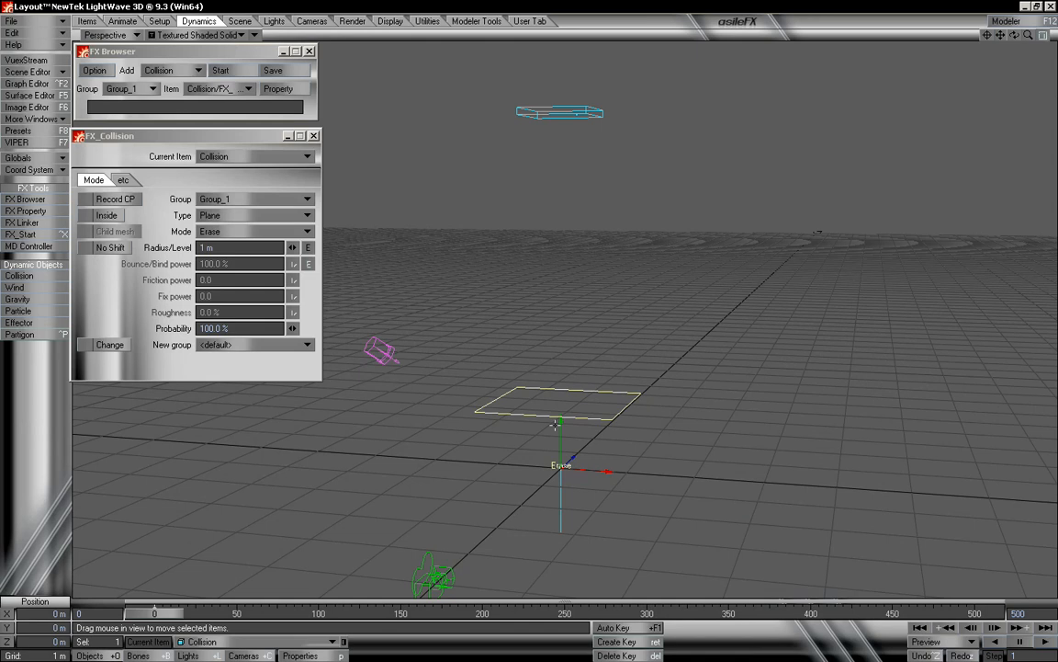
pyautogui.moveTo(562, 425); pyautogui.dragTo(561, 167)
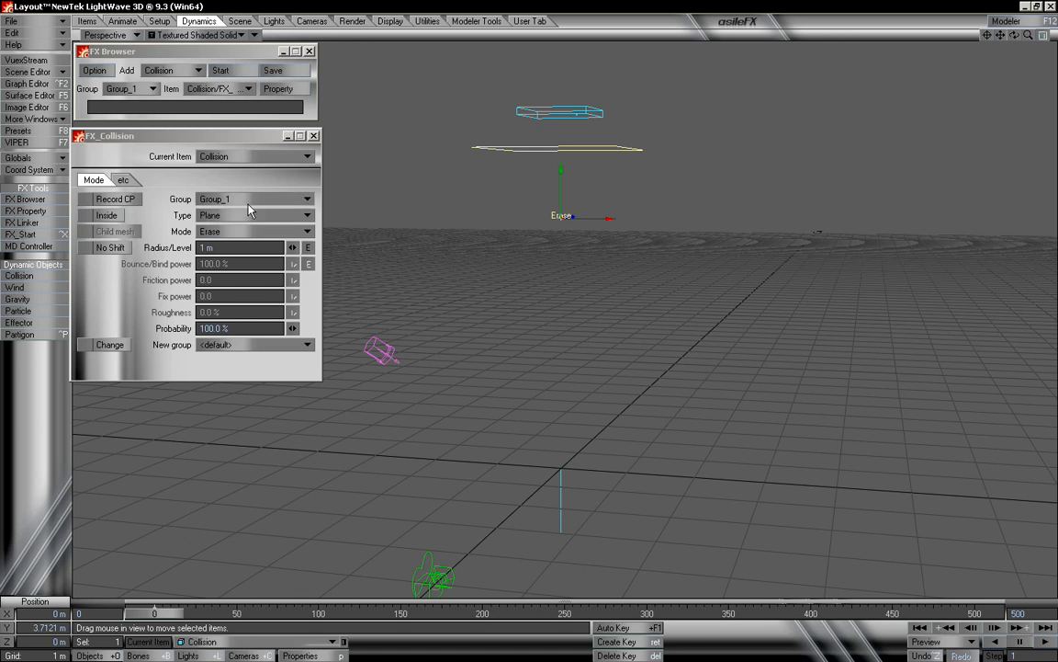
pyautogui.moveTo(170, 622)
pyautogui.mouseDown()
pyautogui.moveTo(164, 616)
pyautogui.moveTo(230, 613)
pyautogui.moveTo(153, 613)
pyautogui.mouseUp()
pyautogui.click(314, 136)
# Create a new dynamics group named Group_2 and add an HVEmitter to it
pyautogui.click(128, 87)
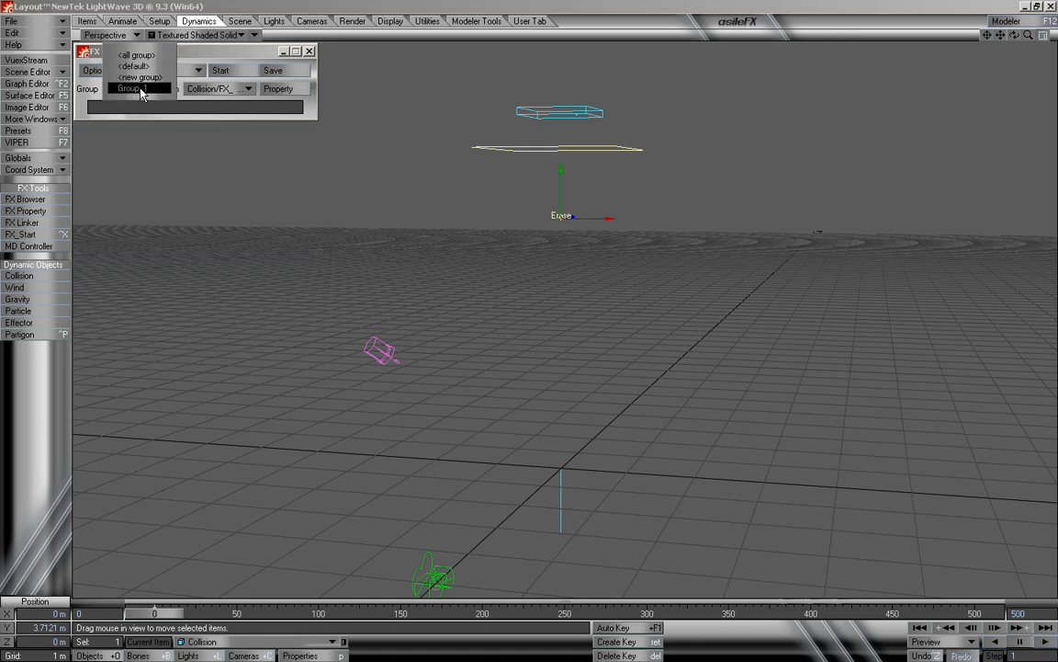
pyautogui.click(150, 79)
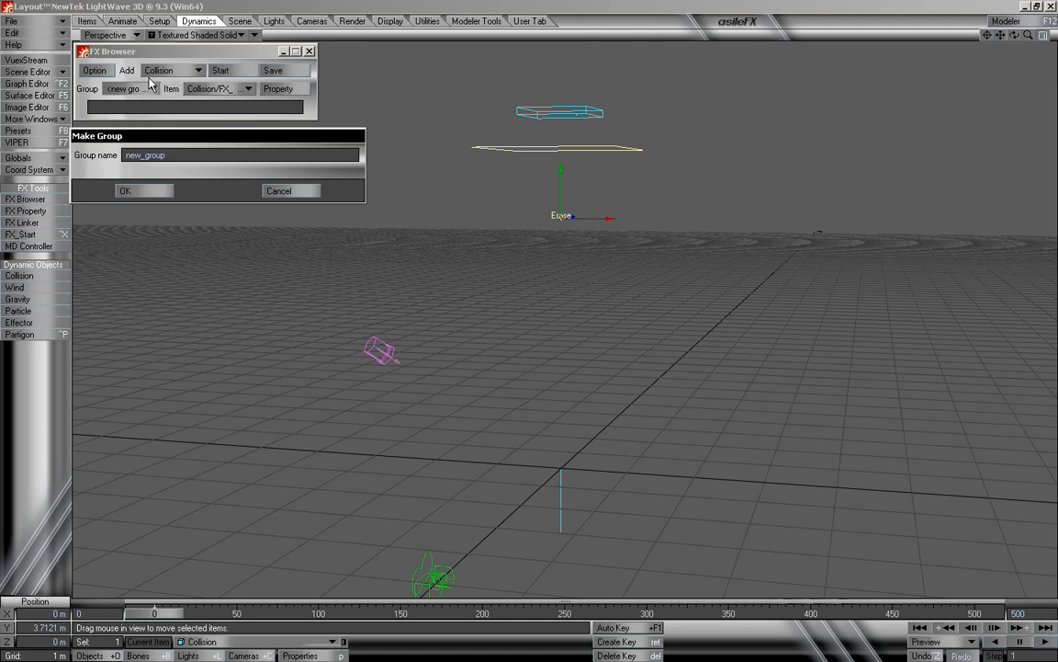
pyautogui.write('G')
pyautogui.click(149, 191)
pyautogui.click(179, 72)
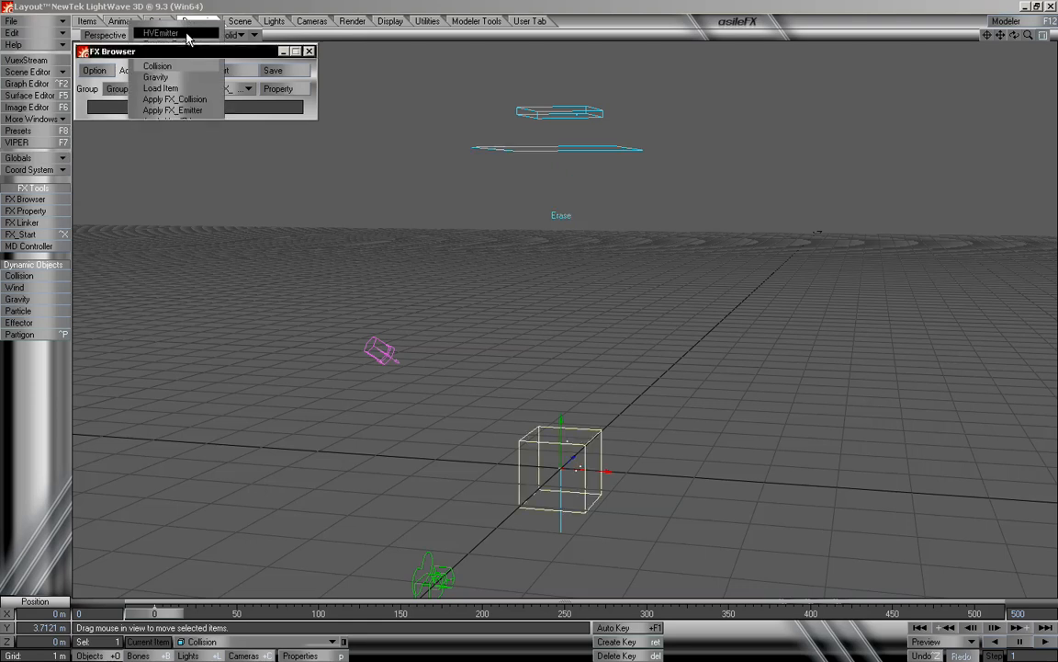
pyautogui.click(184, 34)
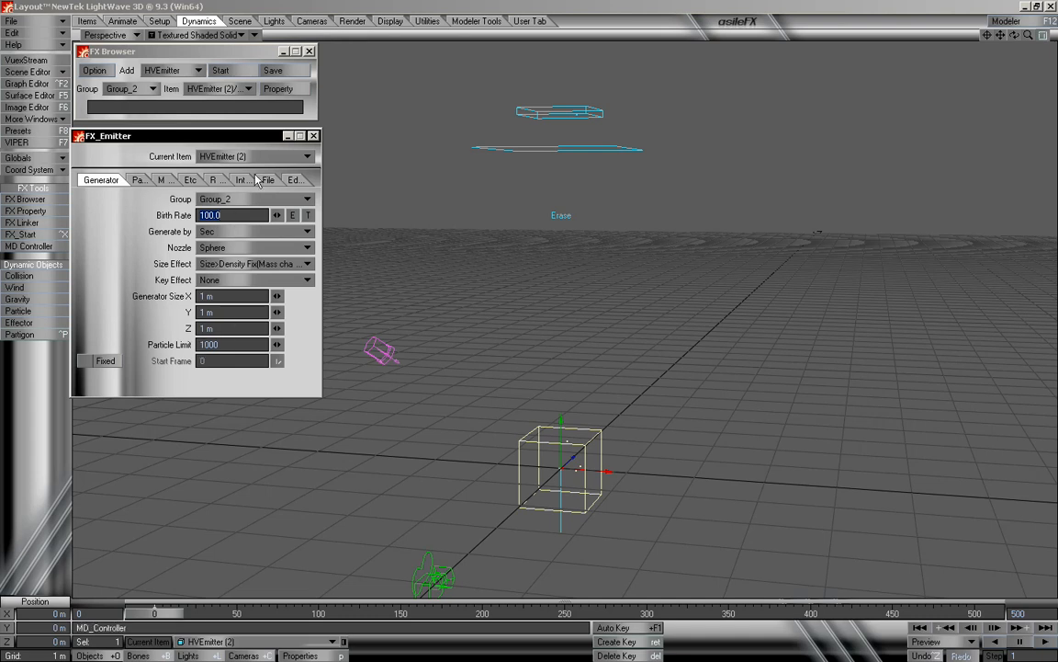
# Set the second emitter's life time to 300 frames and its nozzle to Parent-Emitter(End), and close its properties
pyautogui.click(144, 182)
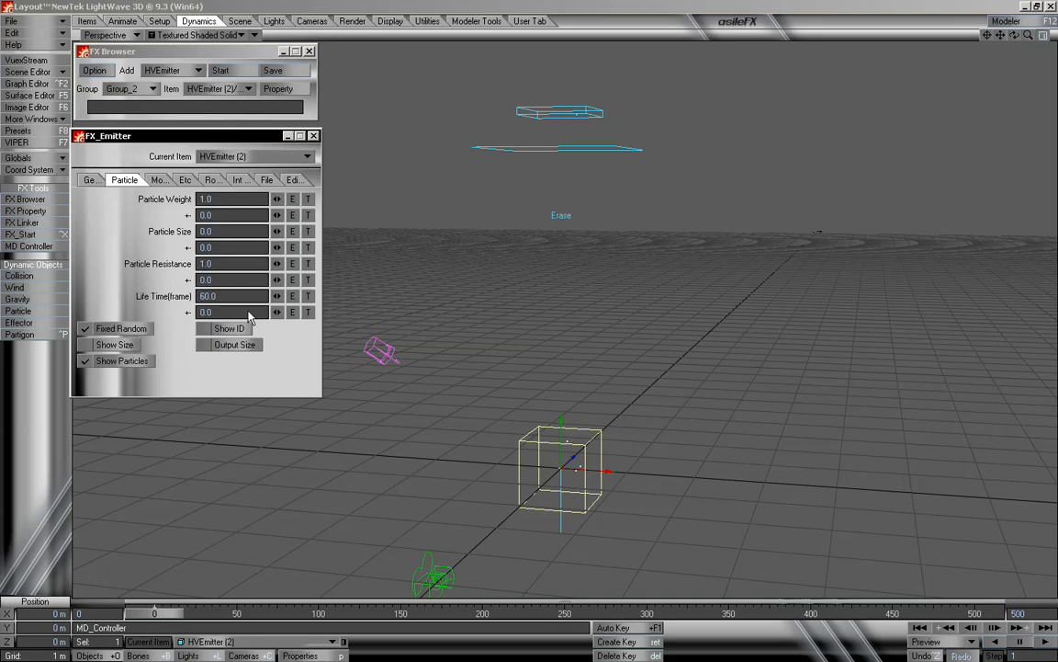
pyautogui.click(216, 296)
pyautogui.write('300')
pyautogui.click(91, 179)
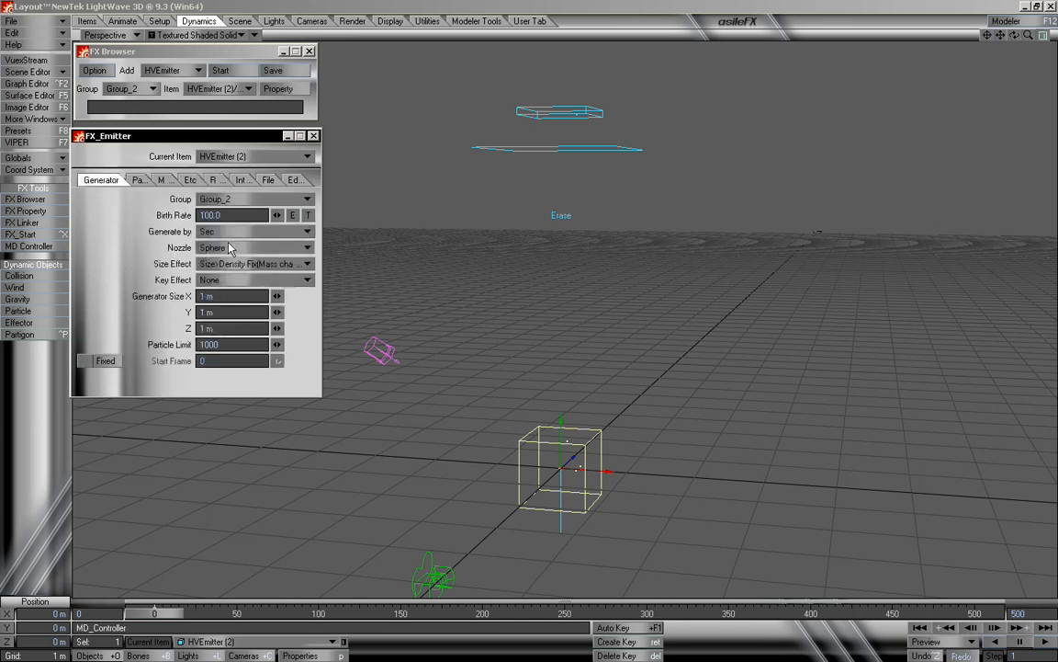
pyautogui.click(223, 247)
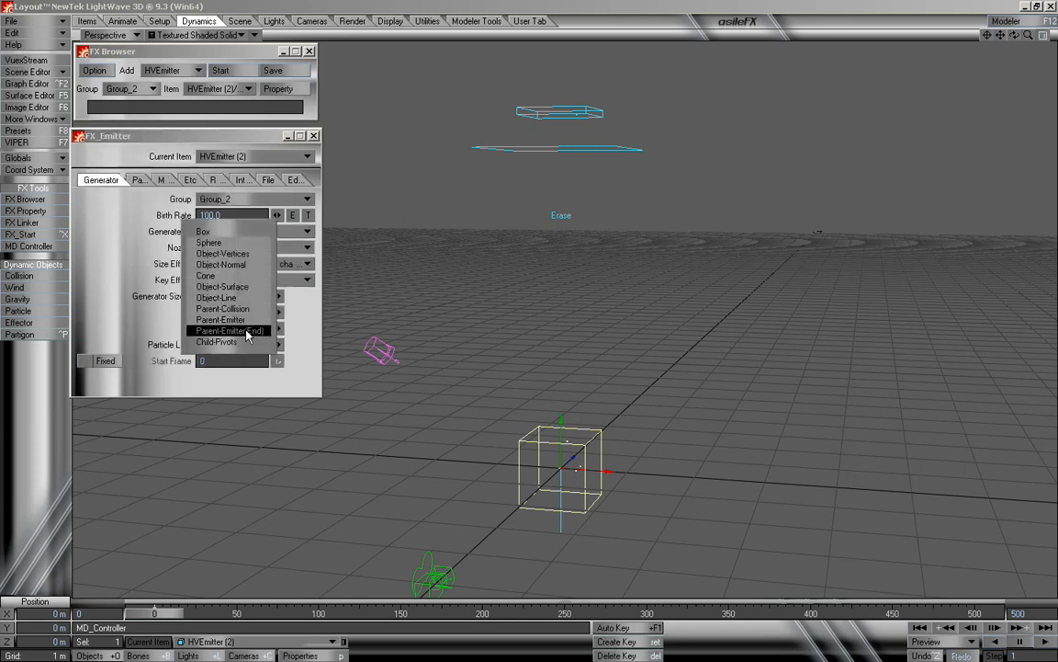
pyautogui.click(246, 332)
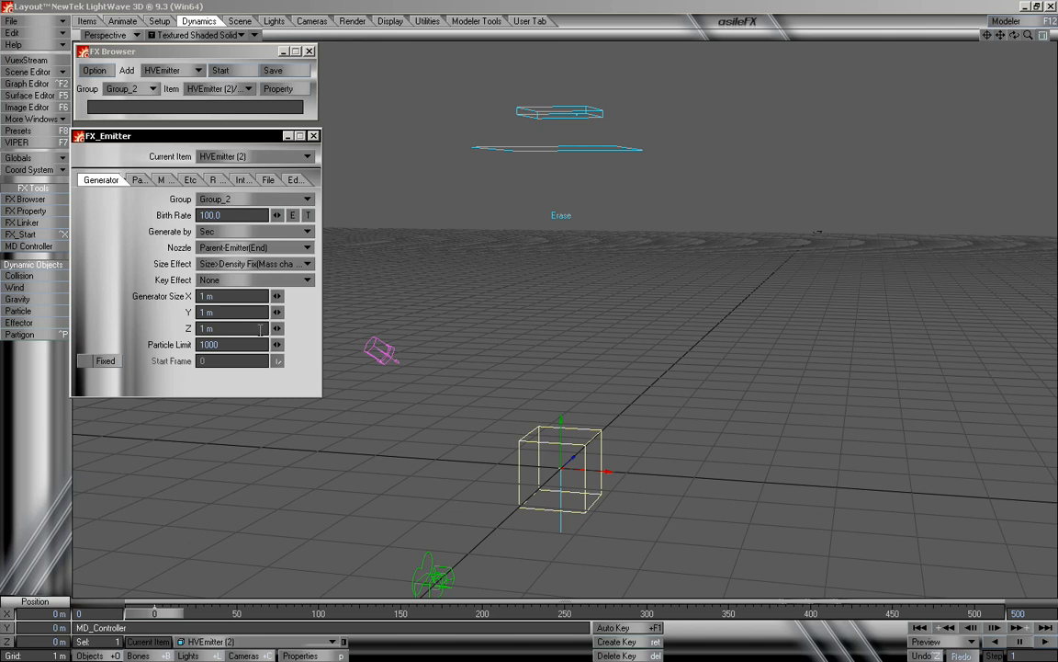
pyautogui.click(313, 136)
# Parent HVEmitter (2) to HVEmitter (1) and scrub the timeline to preview the emission
pyautogui.press('m')
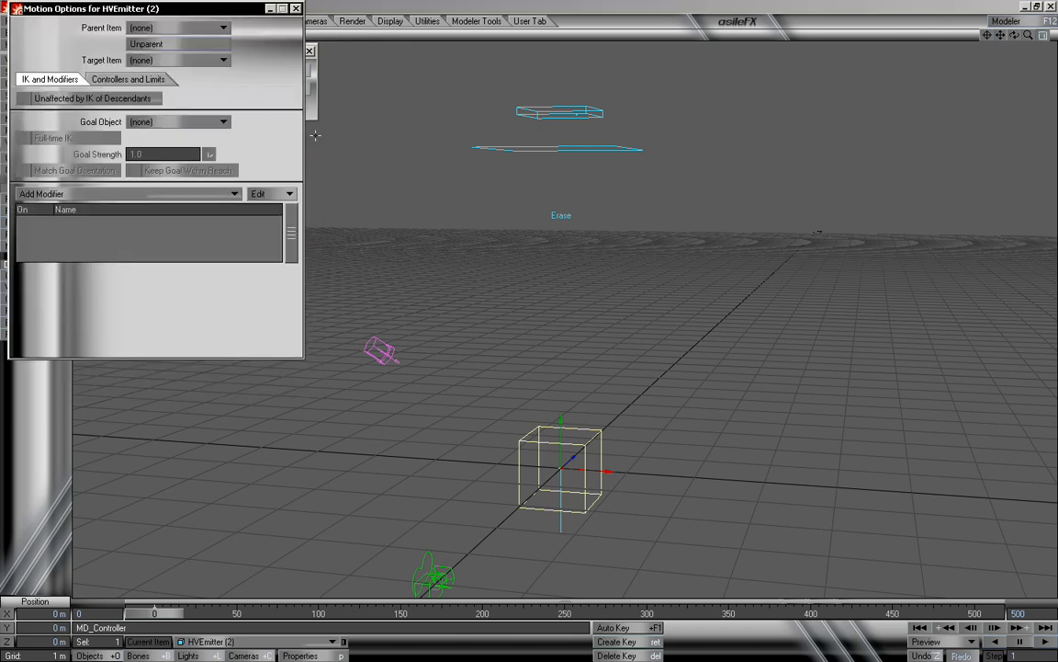
pyautogui.click(189, 28)
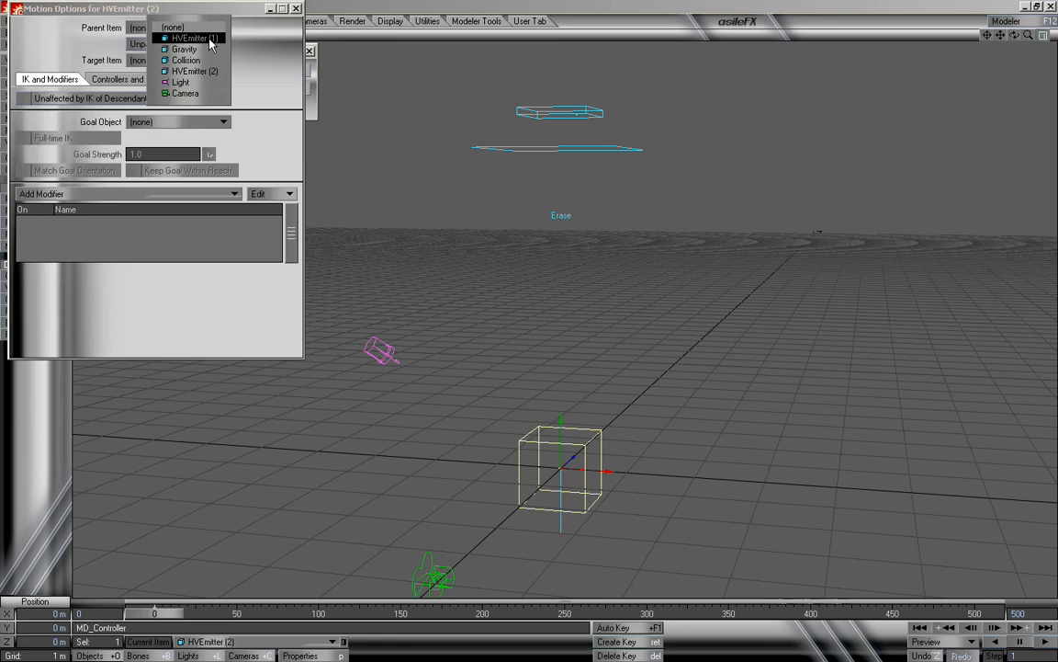
pyautogui.click(203, 39)
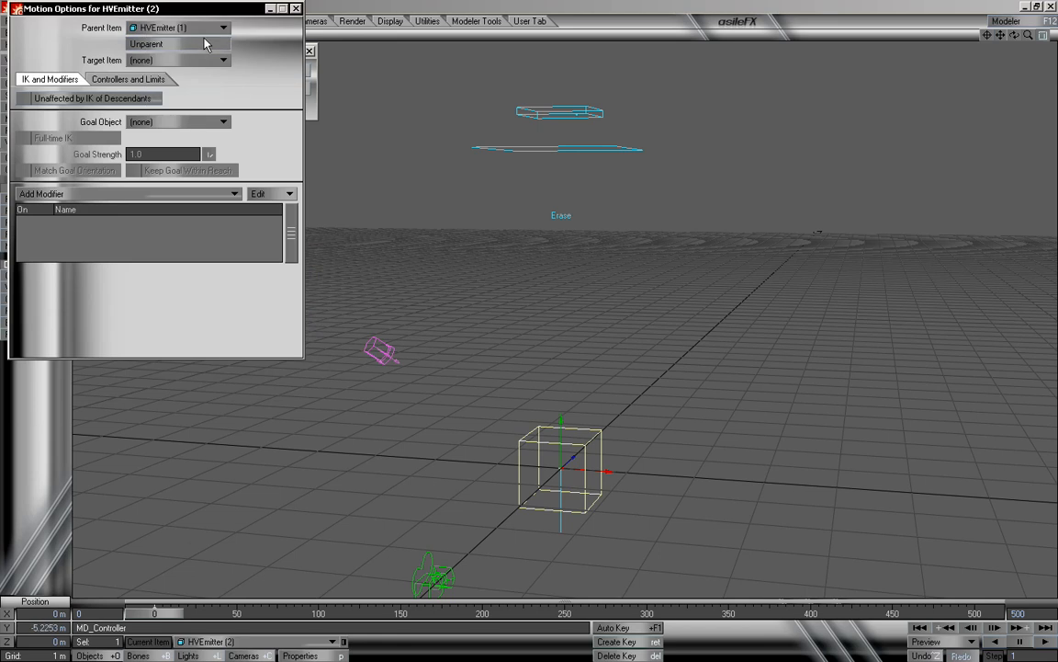
pyautogui.click(295, 9)
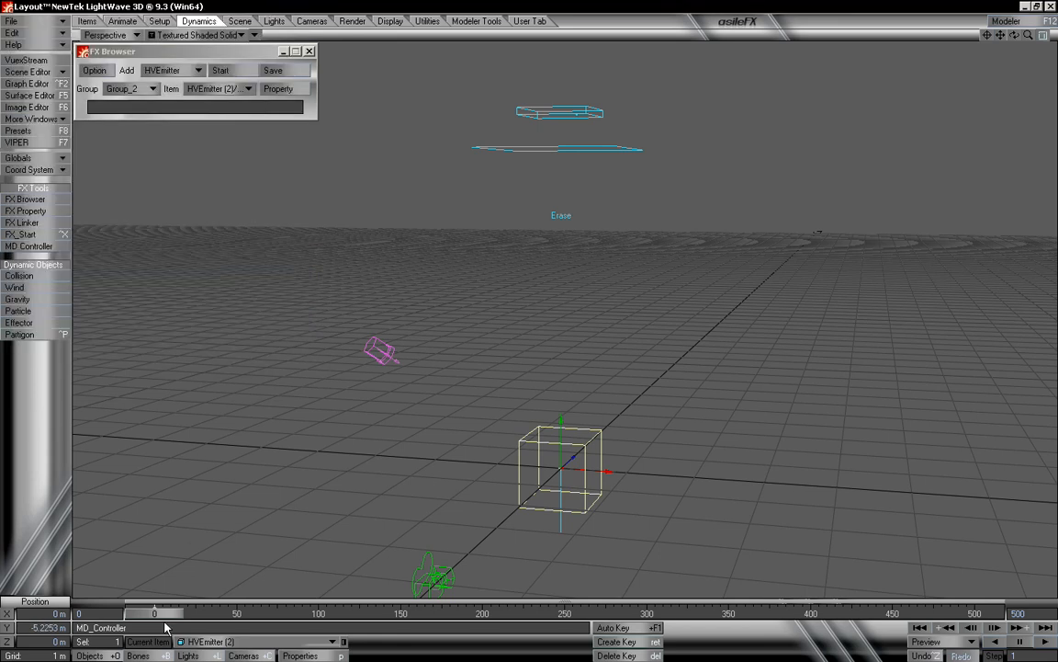
pyautogui.moveTo(164, 612)
pyautogui.mouseDown()
pyautogui.moveTo(278, 612)
pyautogui.moveTo(154, 612)
pyautogui.moveTo(285, 612)
pyautogui.moveTo(155, 612)
pyautogui.mouseUp()
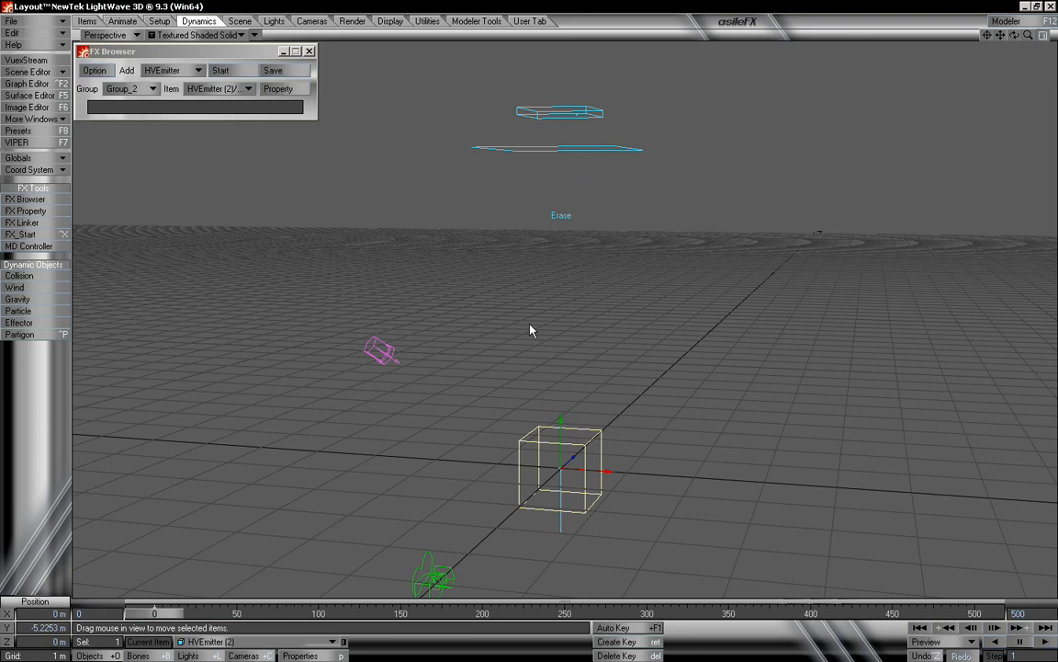
# Set the vibration of HVEmitter (2) to 1.0 m/s in its motion properties
pyautogui.click(236, 96)
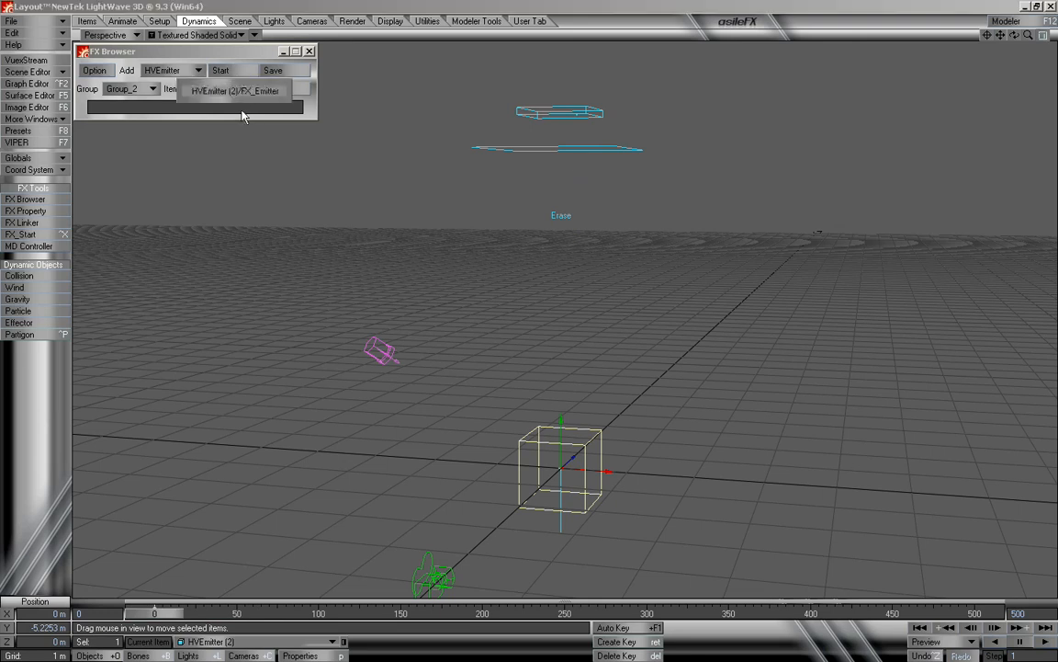
pyautogui.click(220, 105)
pyautogui.click(276, 88)
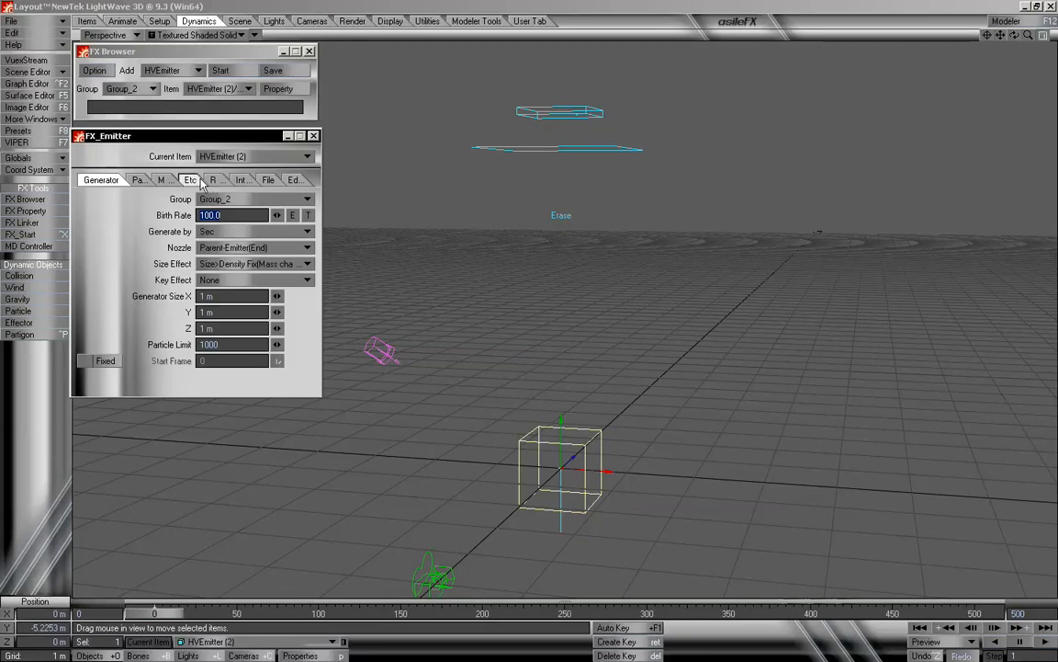
pyautogui.click(160, 179)
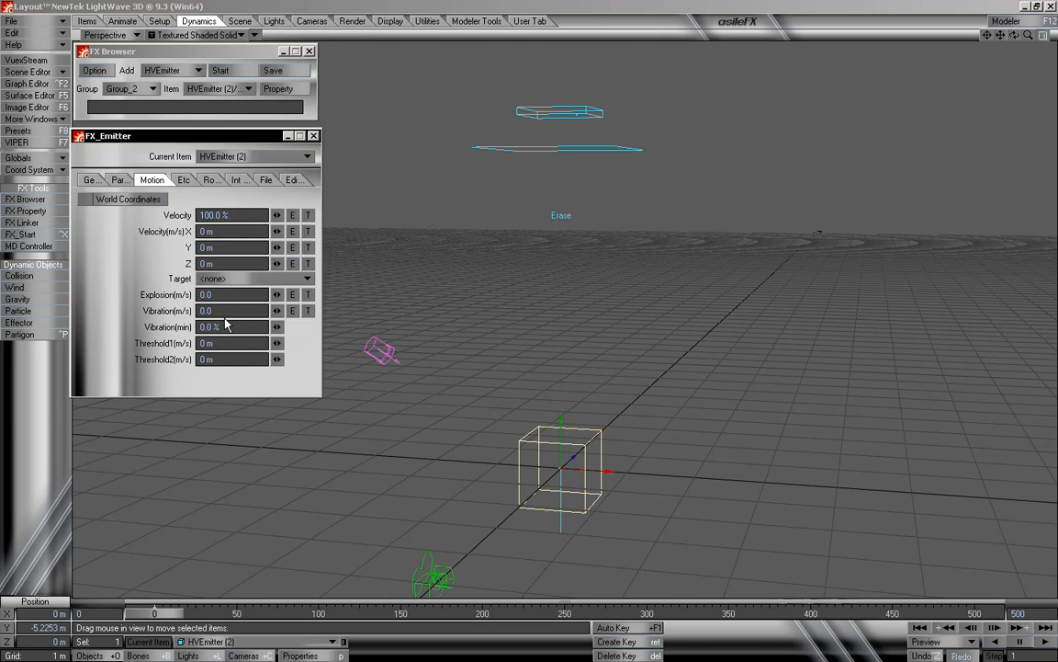
pyautogui.click(227, 311)
pyautogui.write('1')
pyautogui.press('Tab')
pyautogui.press('Tab')
pyautogui.press('Tab')
# Preview the second emitter's particle spread around the collision plane over the first frames, and close the emitter properties
pyautogui.moveTo(174, 613)
pyautogui.mouseDown()
pyautogui.moveTo(284, 613)
pyautogui.moveTo(175, 613)
pyautogui.mouseUp()
pyautogui.moveTo(1000, 35); pyautogui.dragTo(1004, 124)
pyautogui.moveTo(1000, 35); pyautogui.dragTo(1000, 78, button='right')
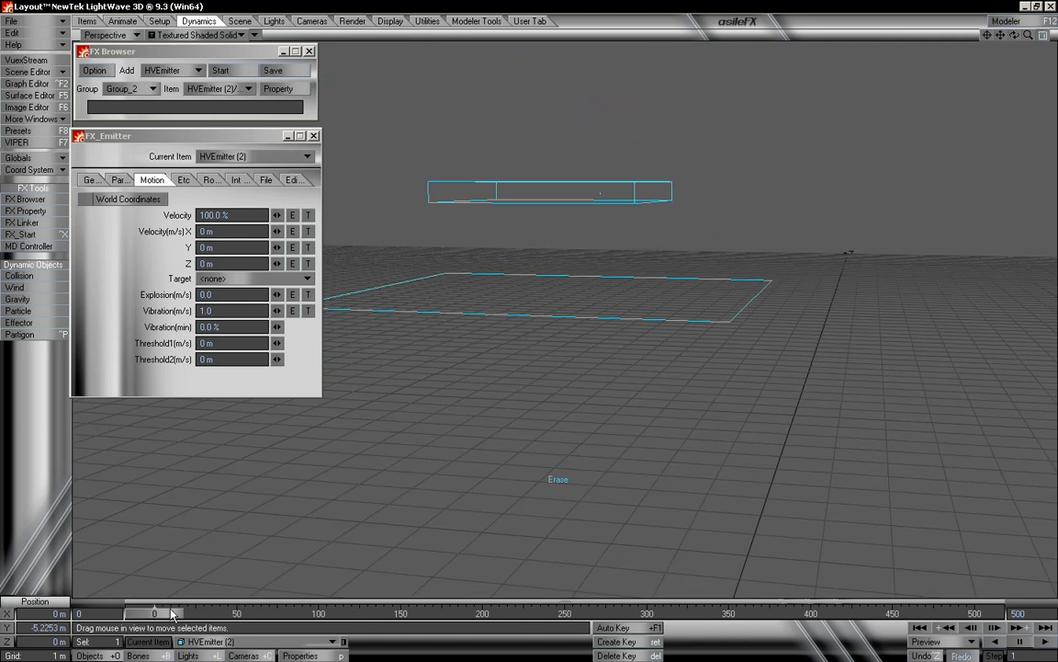
pyautogui.moveTo(165, 614)
pyautogui.mouseDown()
pyautogui.moveTo(252, 614)
pyautogui.moveTo(154, 614)
pyautogui.moveTo(280, 614)
pyautogui.moveTo(154, 614)
pyautogui.mouseUp()
pyautogui.moveTo(1002, 35); pyautogui.dragTo(1002, 4)
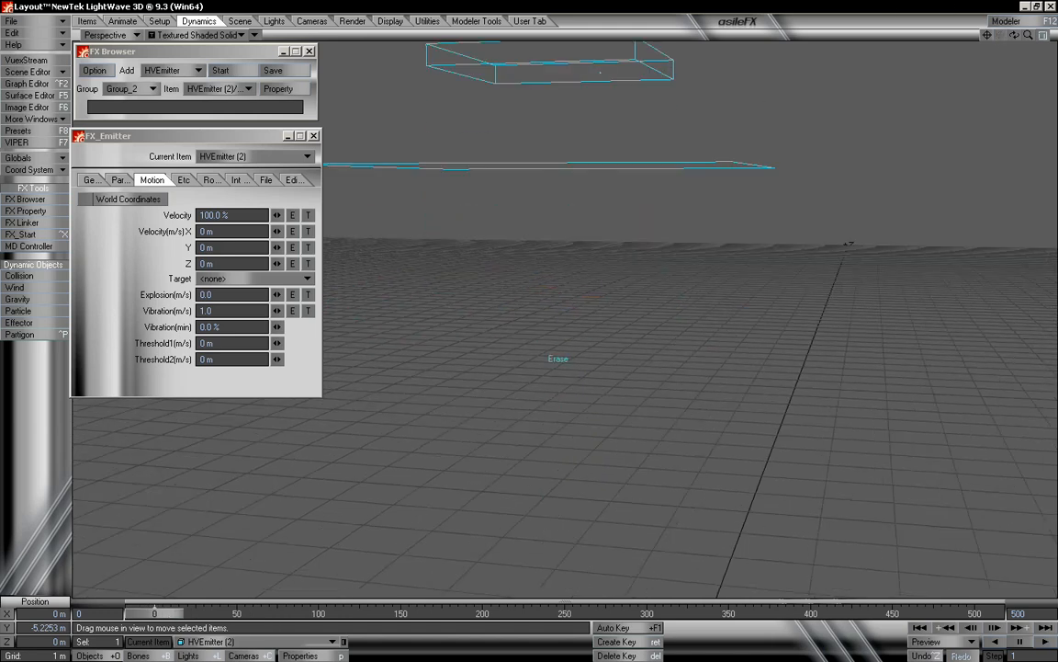
pyautogui.click(101, 180)
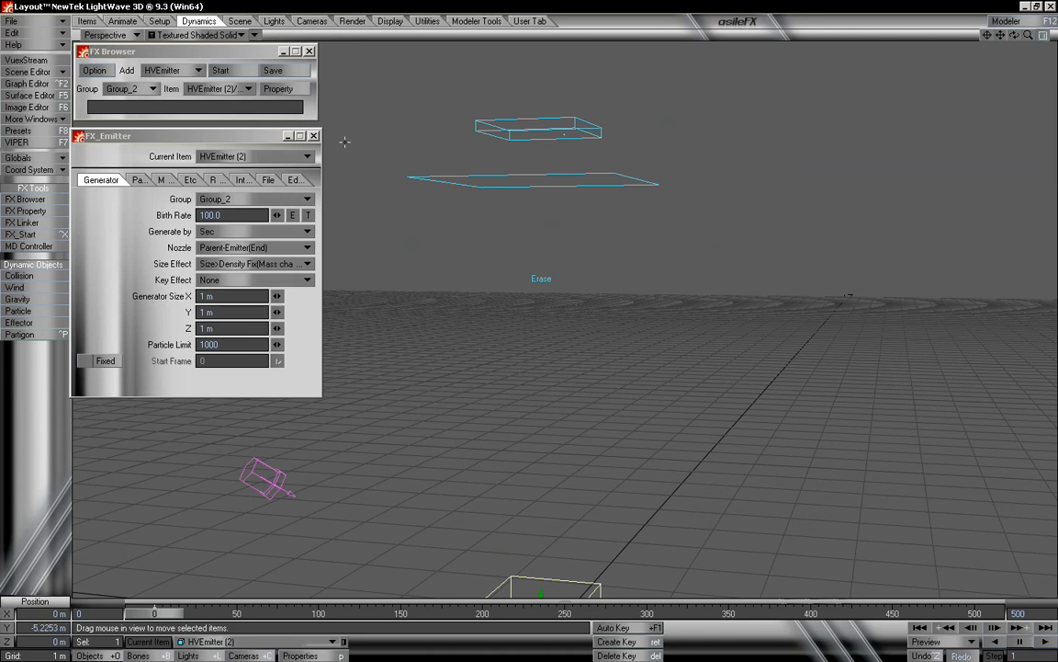
pyautogui.click(314, 137)
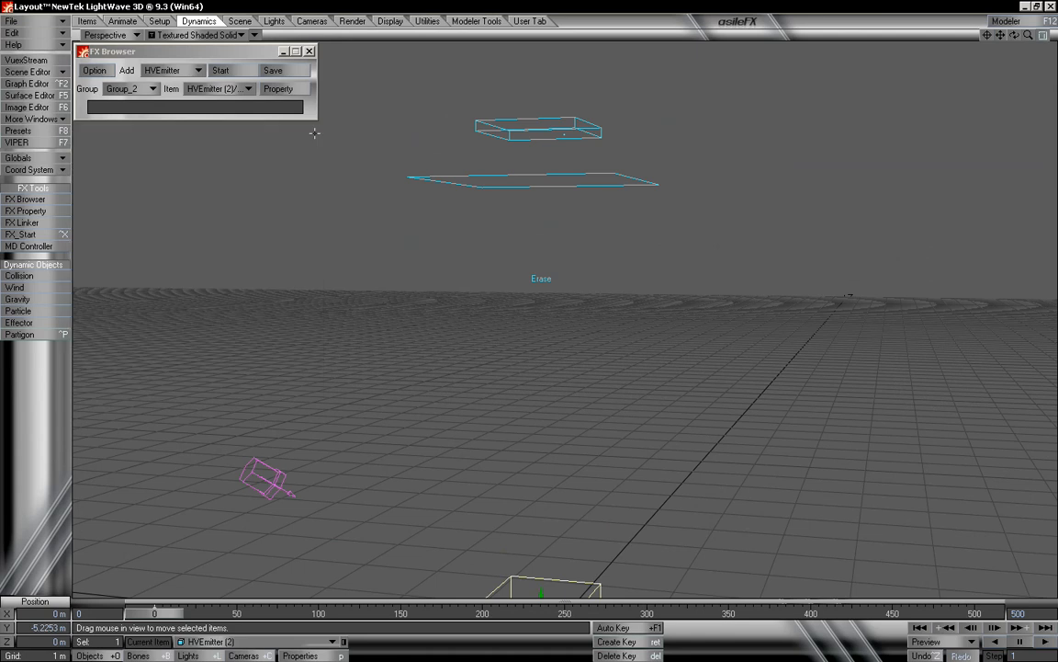
# Add a second collision object to Group_2 and set its type to Plane and its mode to Erase
pyautogui.click(119, 96)
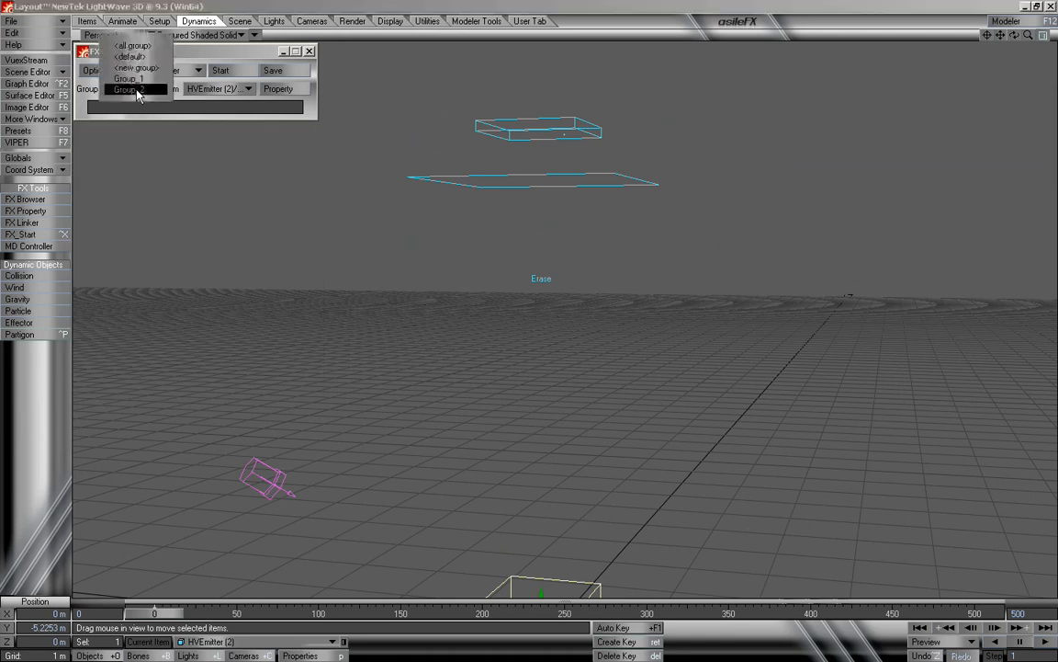
pyautogui.click(130, 84)
pyautogui.click(173, 71)
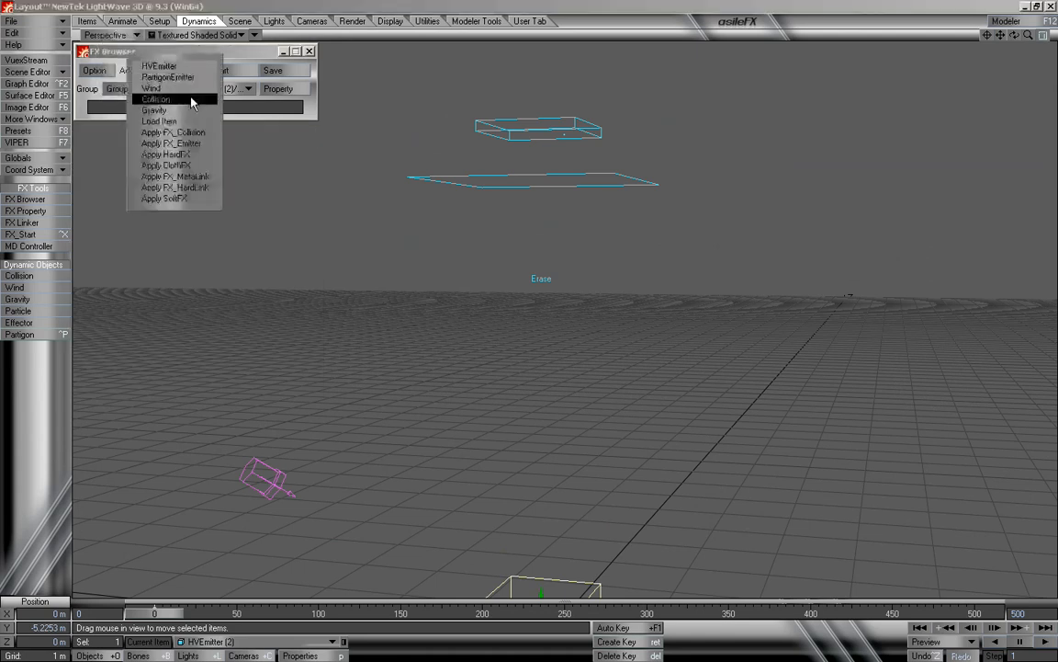
pyautogui.click(174, 98)
pyautogui.click(238, 215)
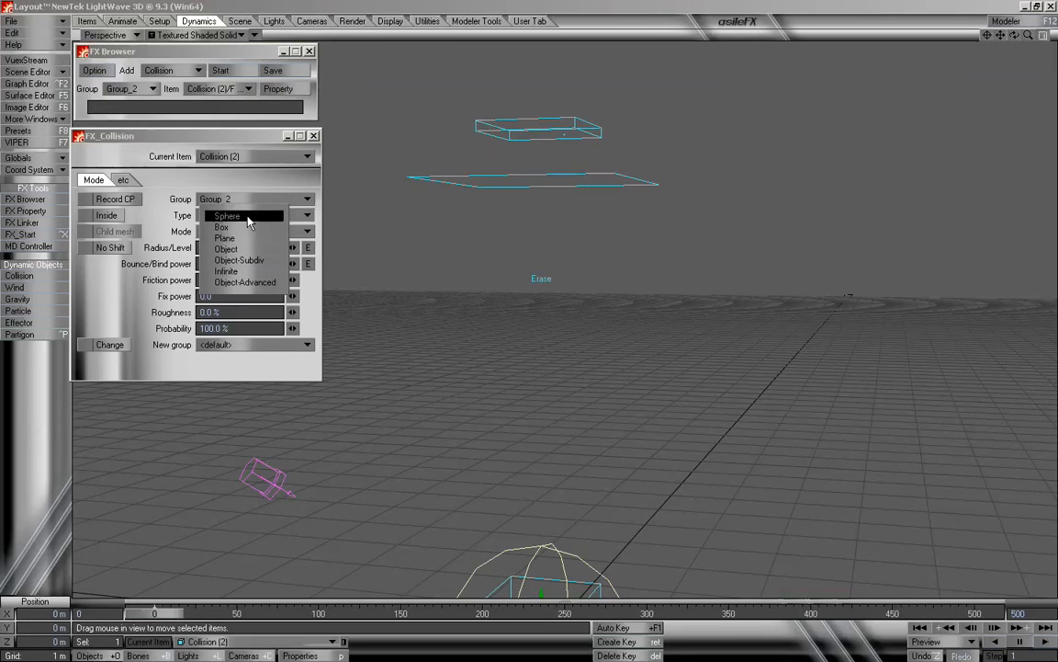
pyautogui.click(244, 241)
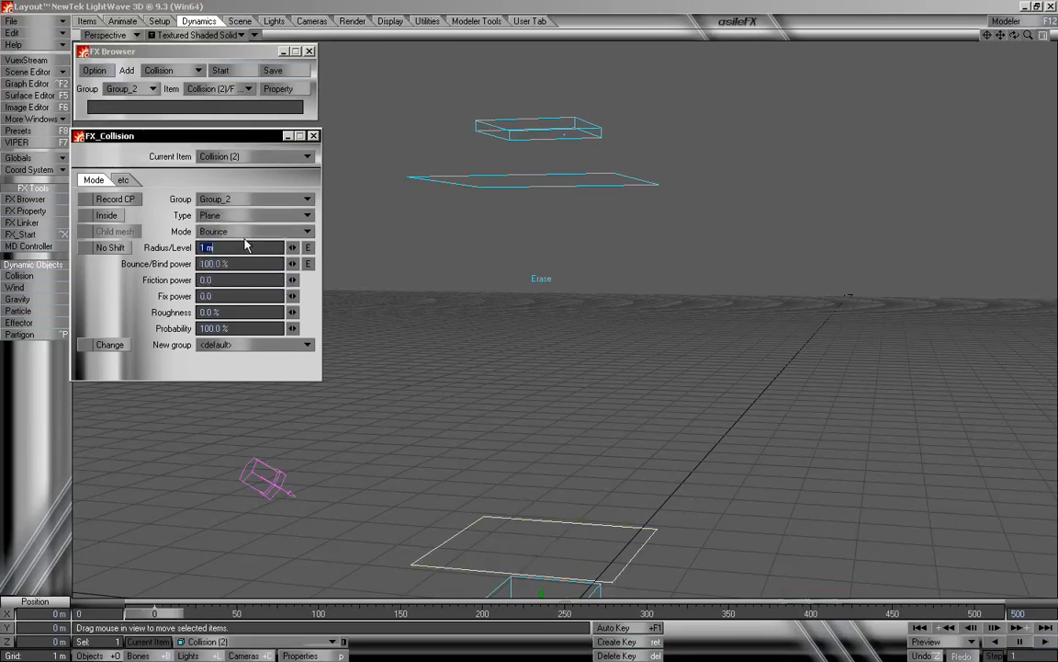
pyautogui.click(233, 233)
pyautogui.click(242, 253)
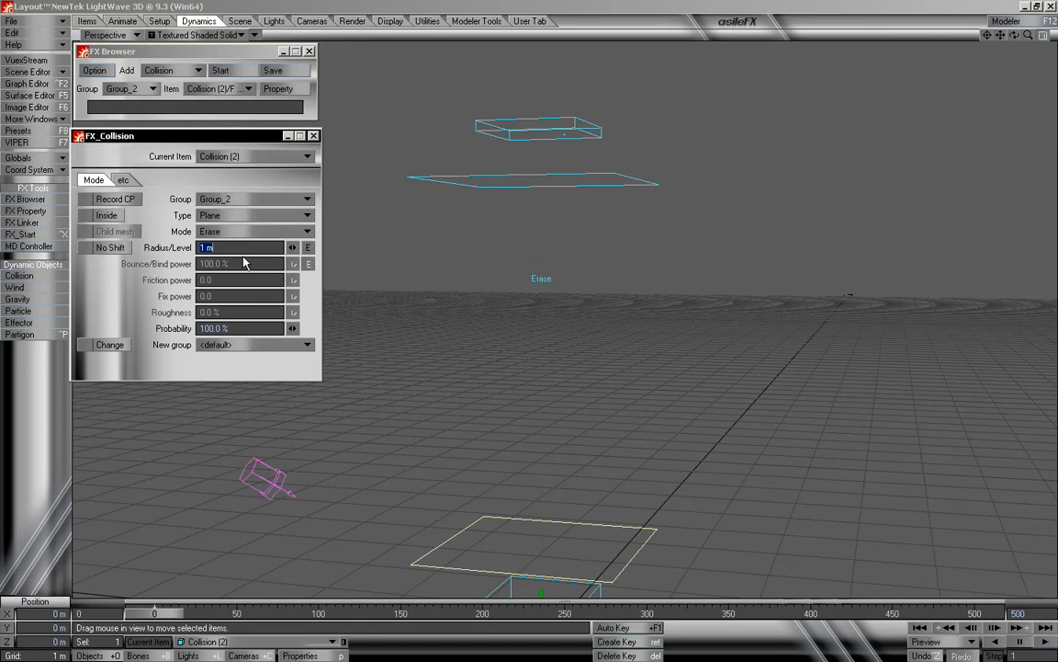
# Raise the Group_2 collision plane to about Y 3.34 m, just below the first plane, preview the simulation and close its properties
pyautogui.moveTo(597, 541); pyautogui.dragTo(597, 445)
pyautogui.moveTo(541, 313); pyautogui.dragTo(541, 268)
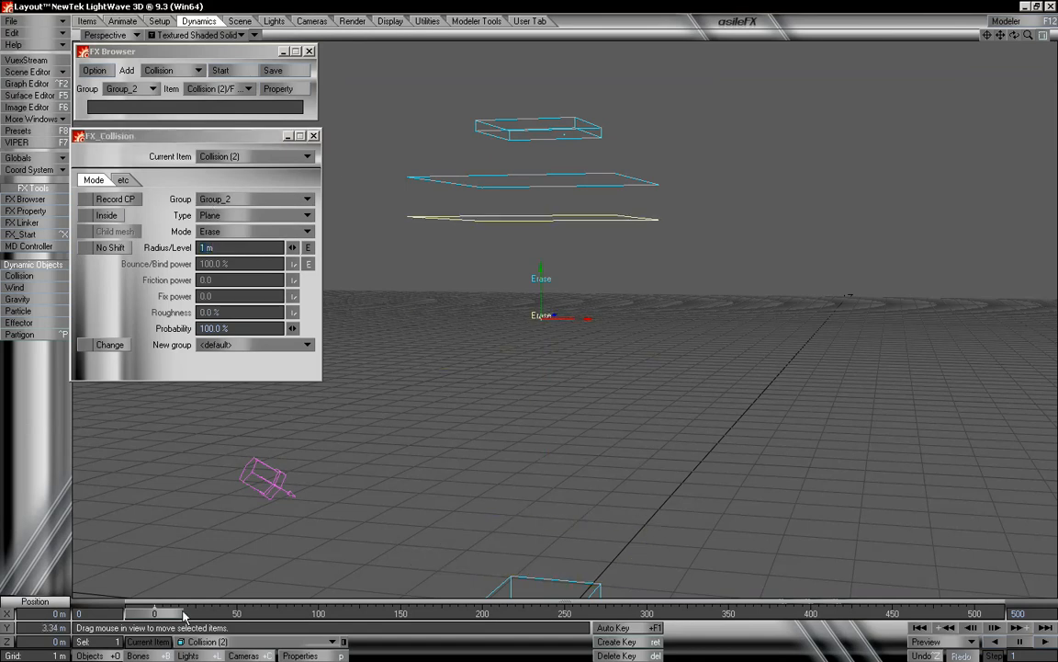
pyautogui.moveTo(154, 612)
pyautogui.mouseDown()
pyautogui.moveTo(248, 613)
pyautogui.moveTo(153, 612)
pyautogui.mouseUp()
pyautogui.click(315, 136)
# Create a new effects group named Group_3
pyautogui.click(145, 90)
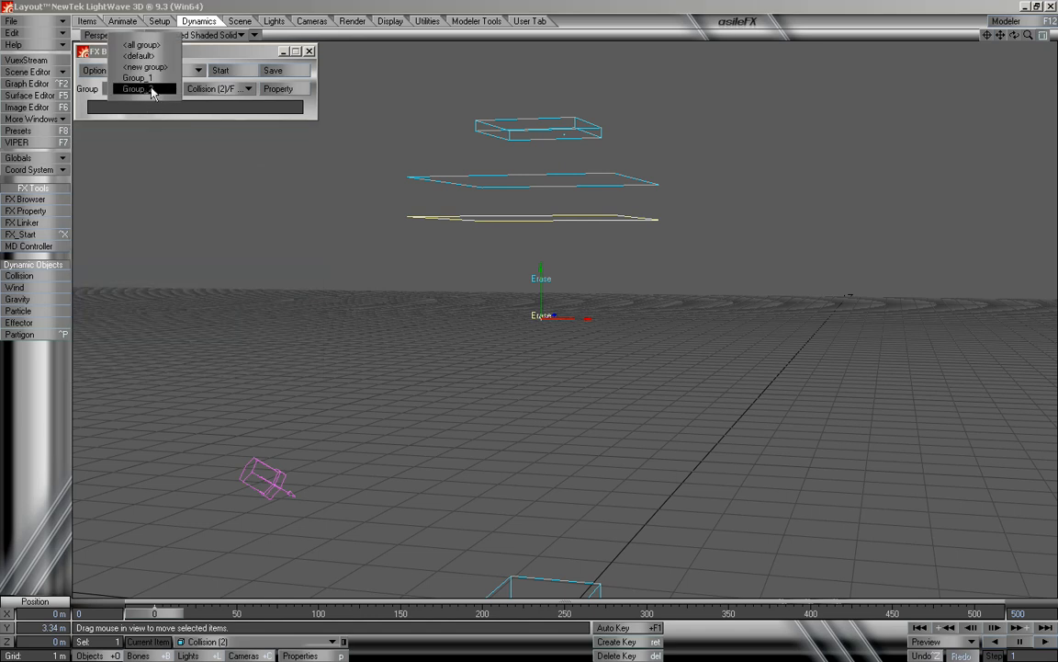
pyautogui.click(144, 67)
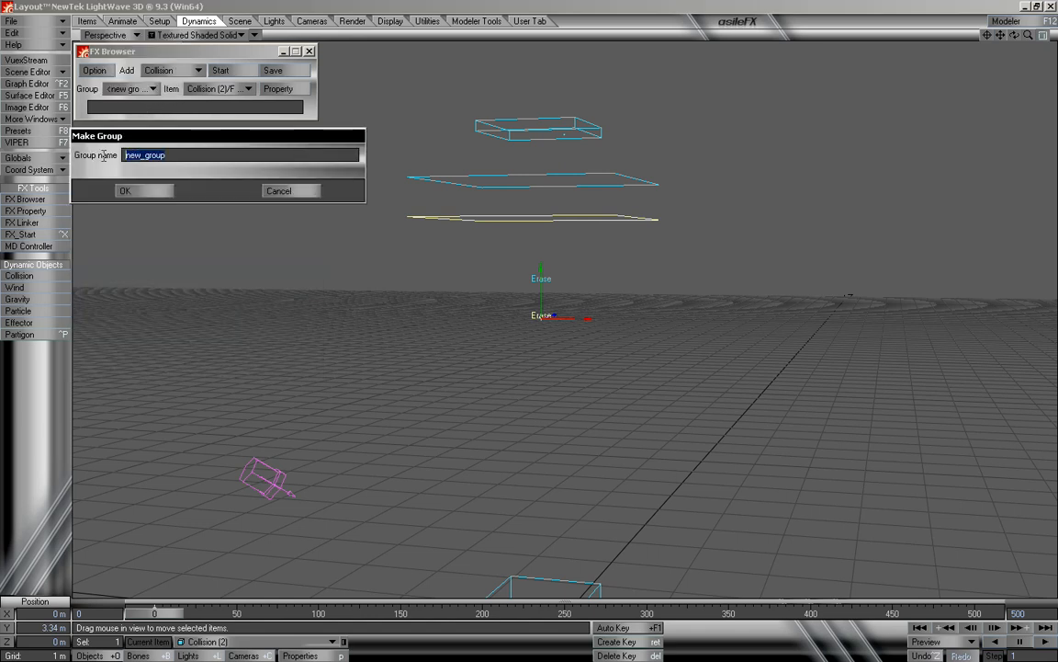
pyautogui.write('Group_3')
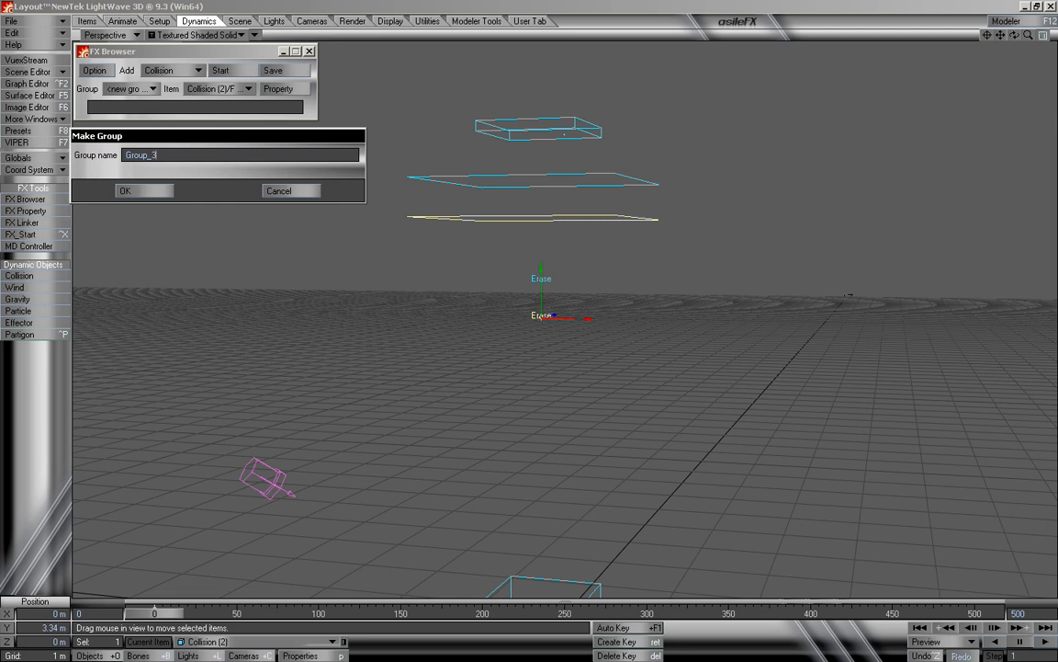
pyautogui.click(153, 191)
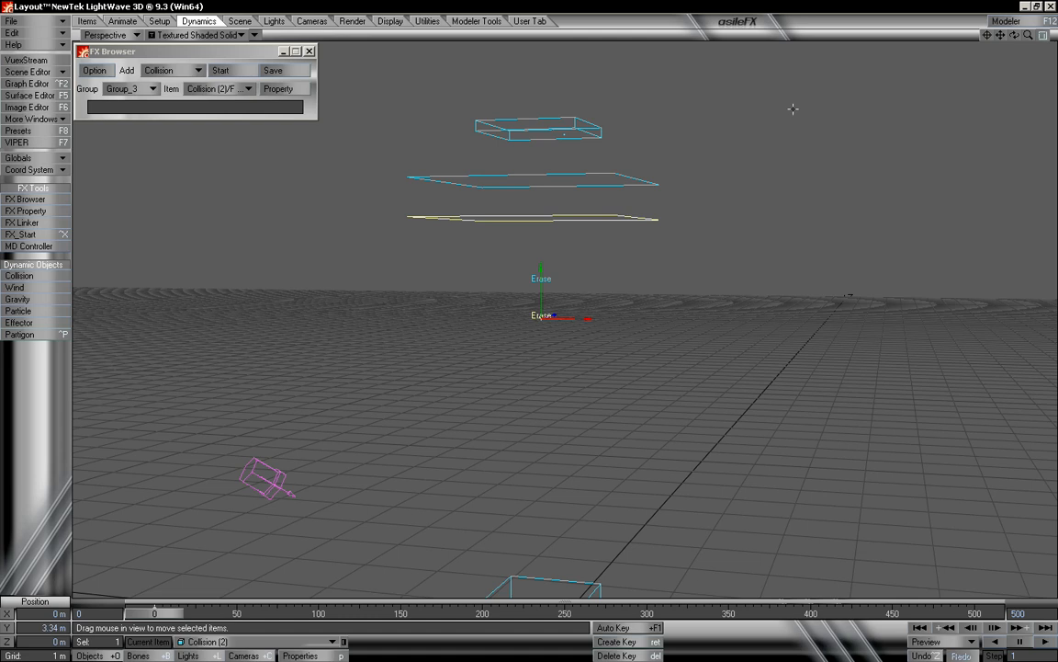
pyautogui.moveTo(1029, 35); pyautogui.dragTo(997, 35)
pyautogui.moveTo(893, 36); pyautogui.dragTo(915, 36)
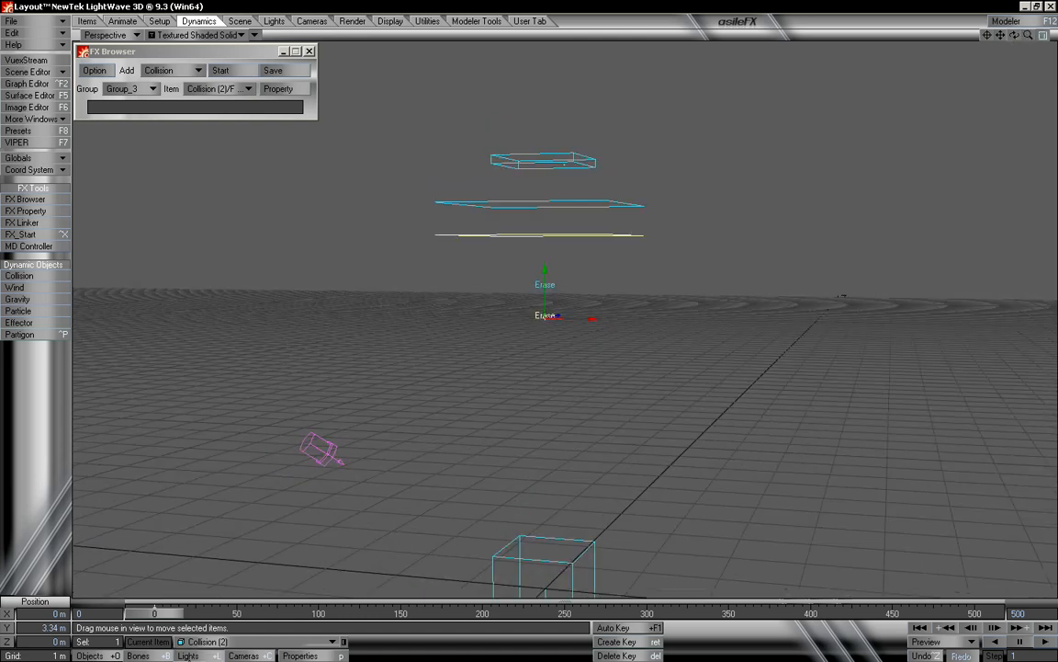
pyautogui.click(208, 642)
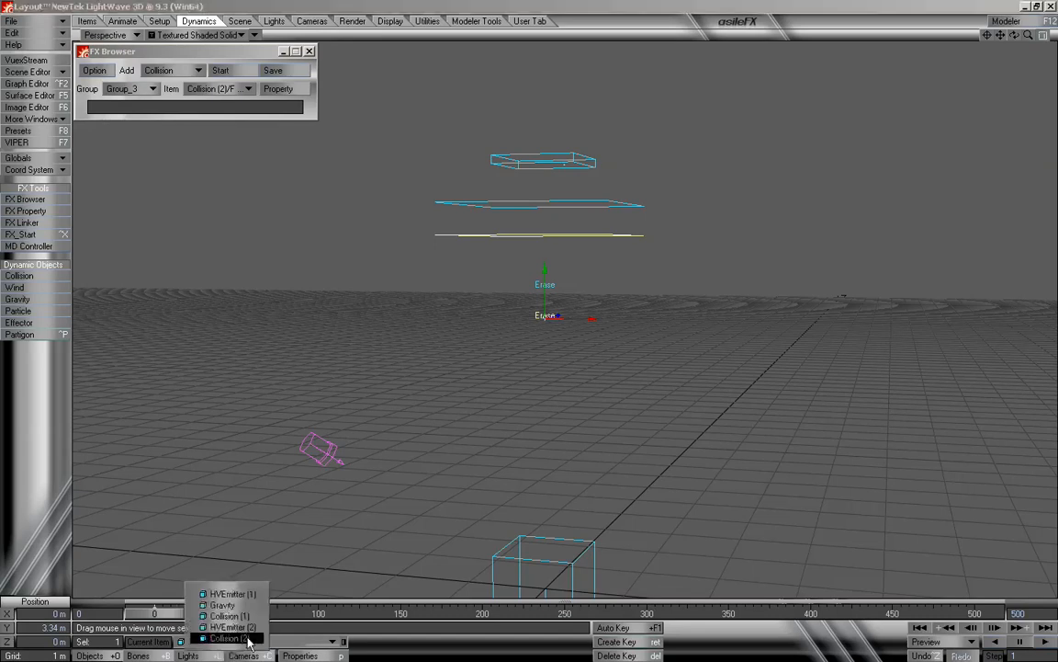
pyautogui.click(247, 638)
pyautogui.click(266, 90)
pyautogui.click(311, 135)
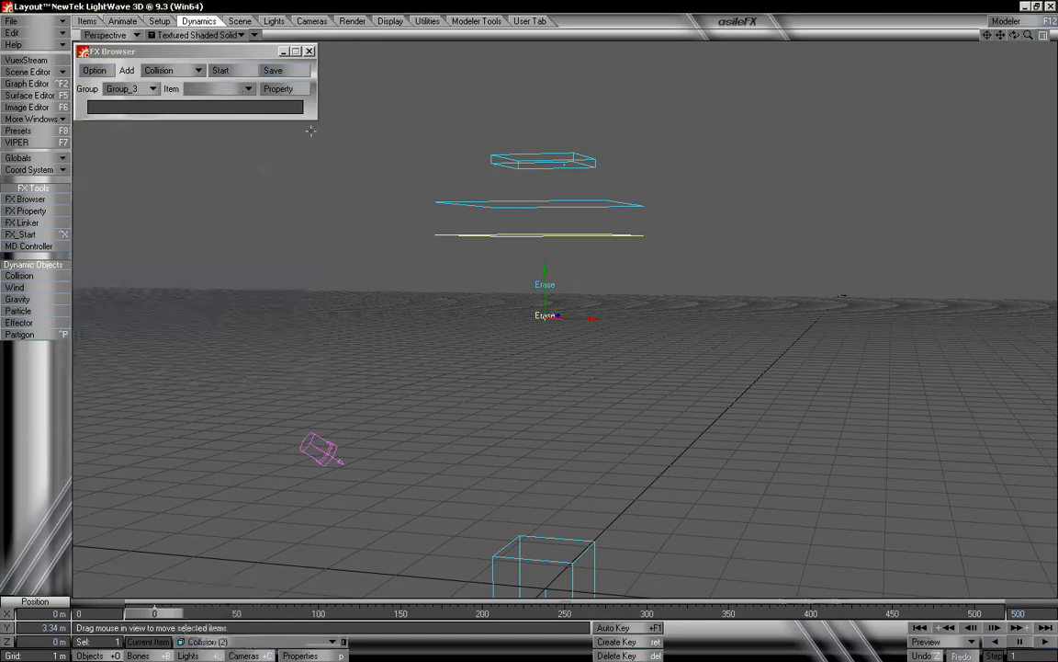
# Add a third HVEmitter to Group_3 and set its nozzle to Parent-Emitter(End)
pyautogui.click(129, 71)
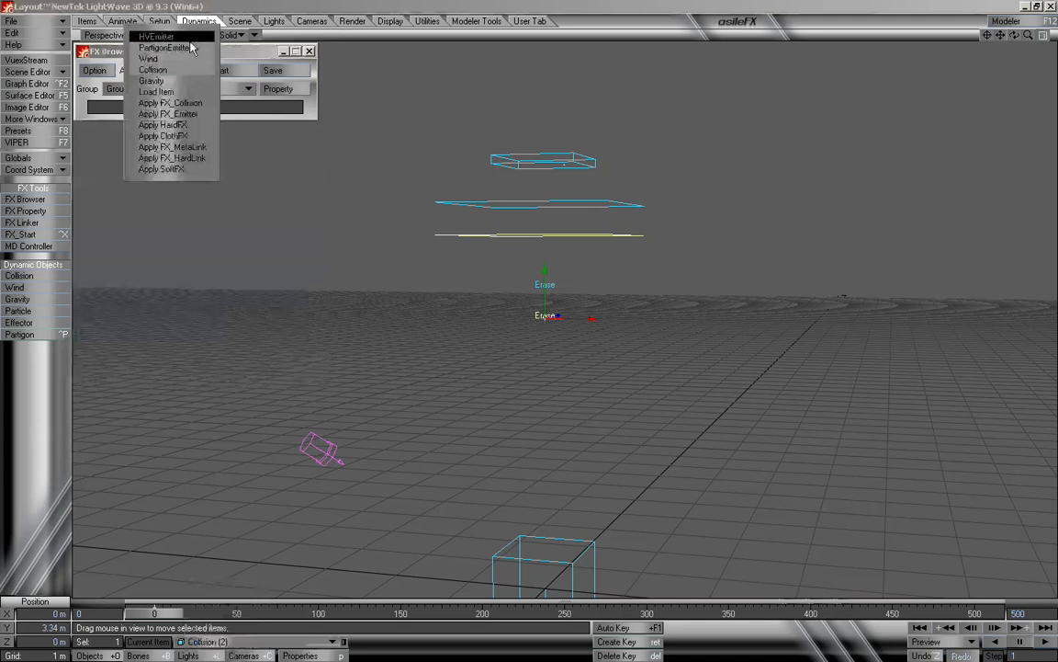
pyautogui.click(156, 37)
pyautogui.click(236, 215)
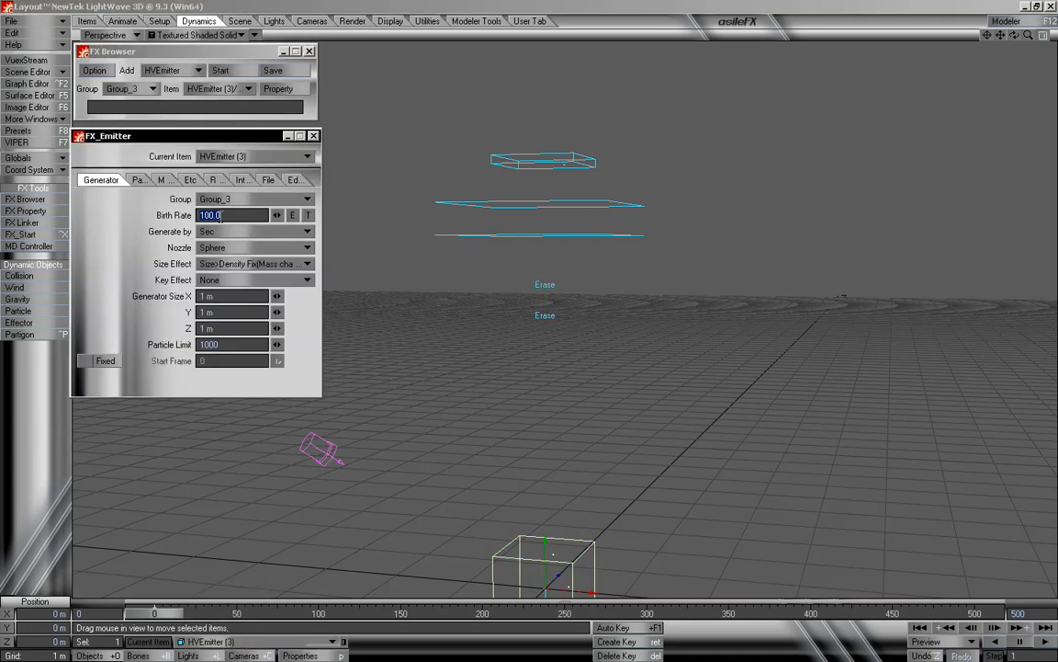
pyautogui.click(233, 248)
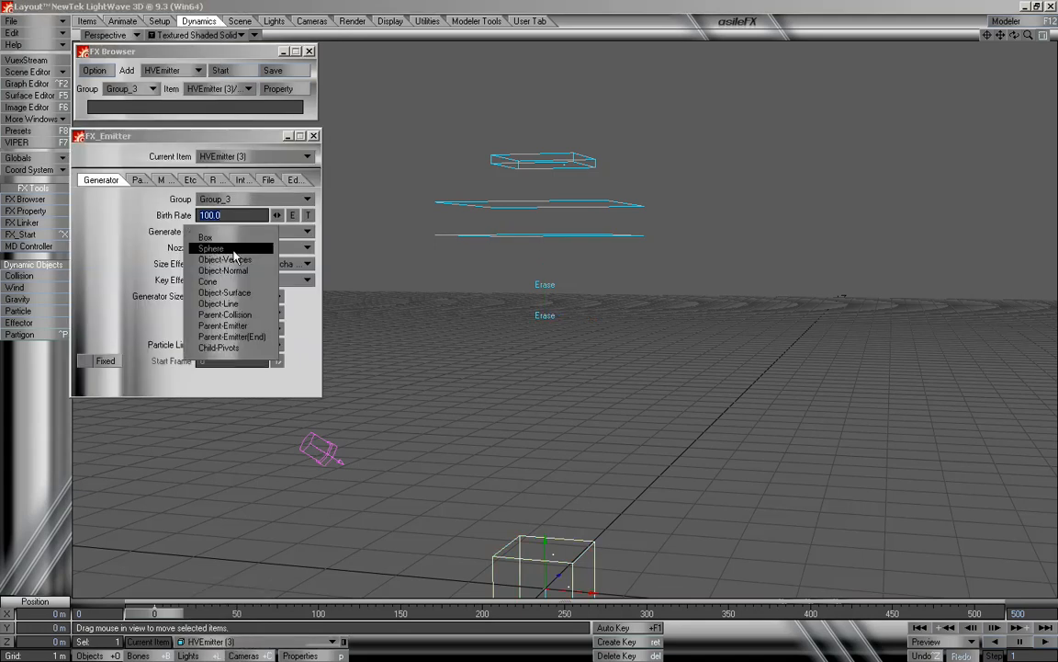
pyautogui.click(264, 337)
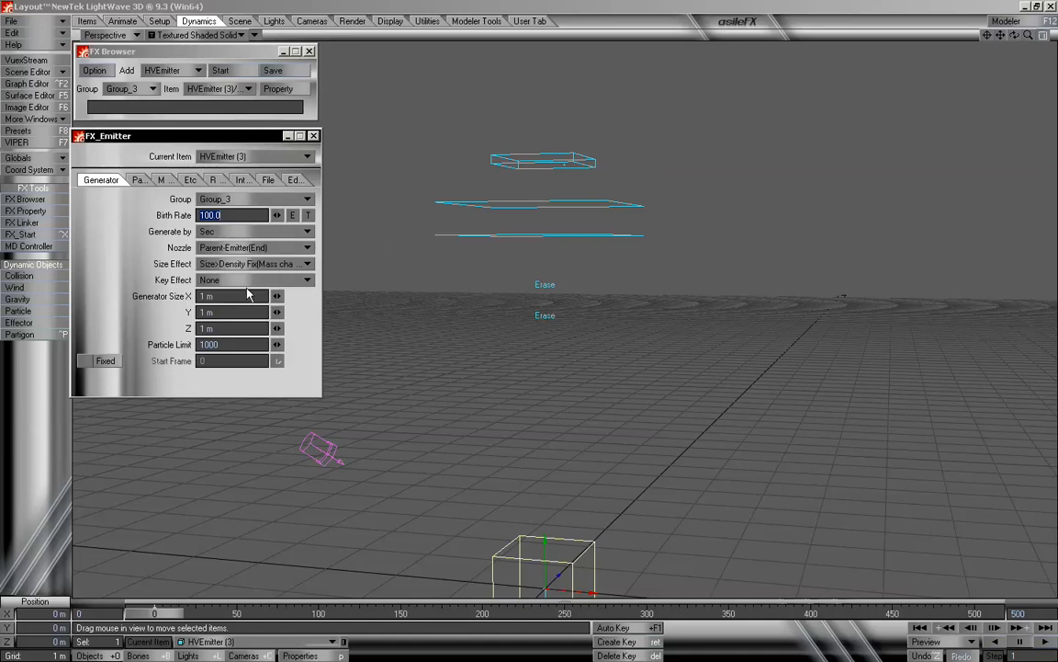
# Set the particle life time of HVEmitter (3) to 300 frames
pyautogui.click(137, 180)
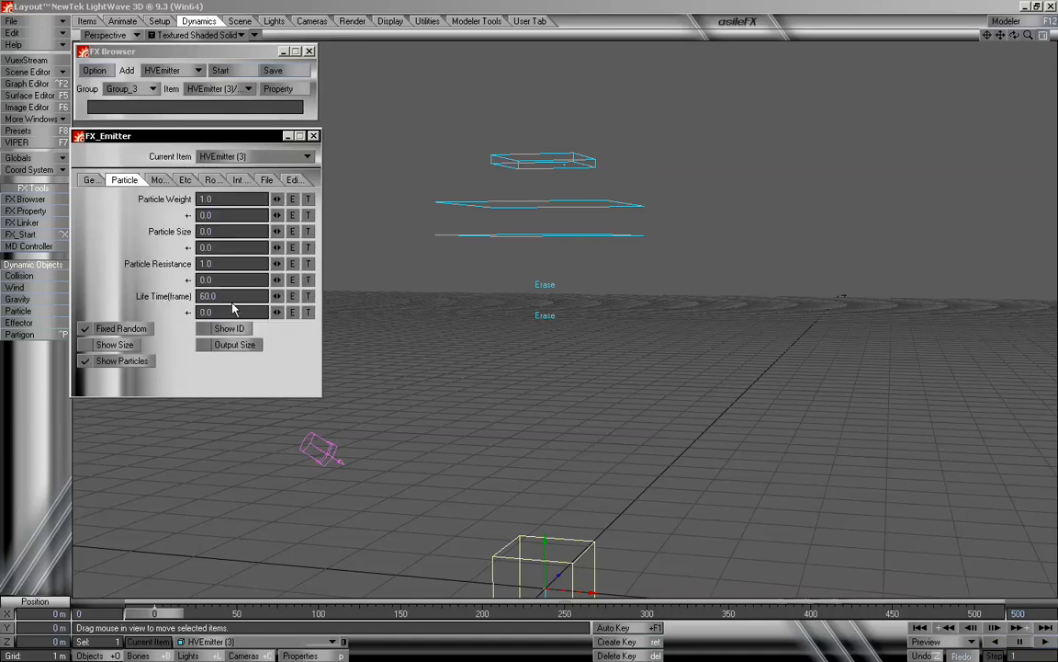
pyautogui.click(208, 296)
pyautogui.write('300')
pyautogui.press('Tab')
# Set the vibration of HVEmitter (3) to 1.0 m/s and close the emitter properties
pyautogui.click(164, 181)
pyautogui.click(215, 310)
pyautogui.write('1')
pyautogui.press('Tab')
pyautogui.press('Tab')
pyautogui.press('Tab')
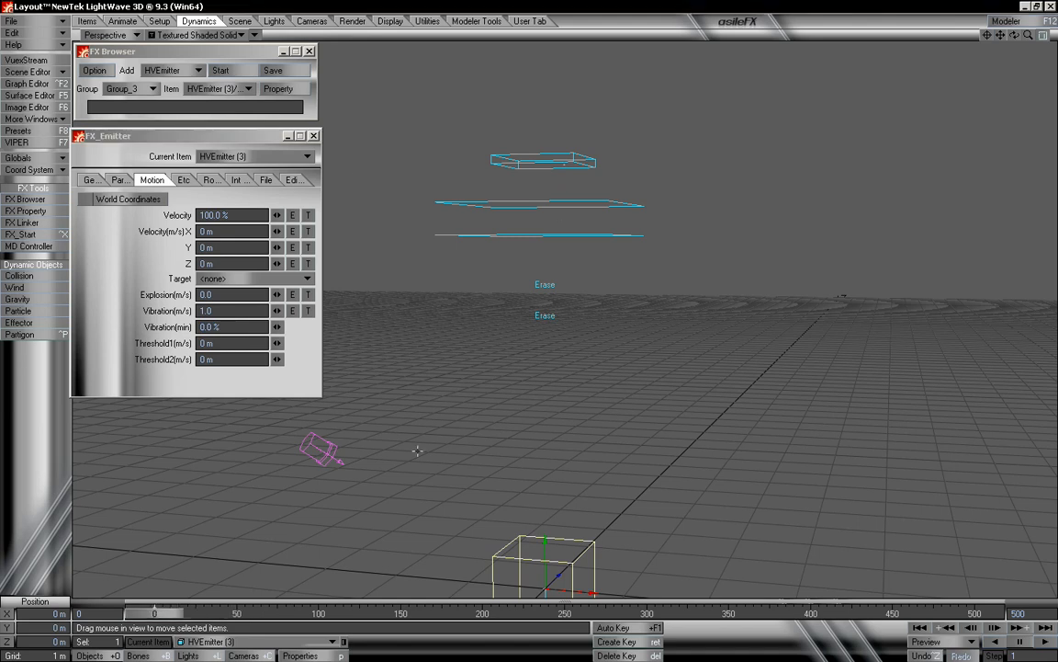
pyautogui.click(313, 135)
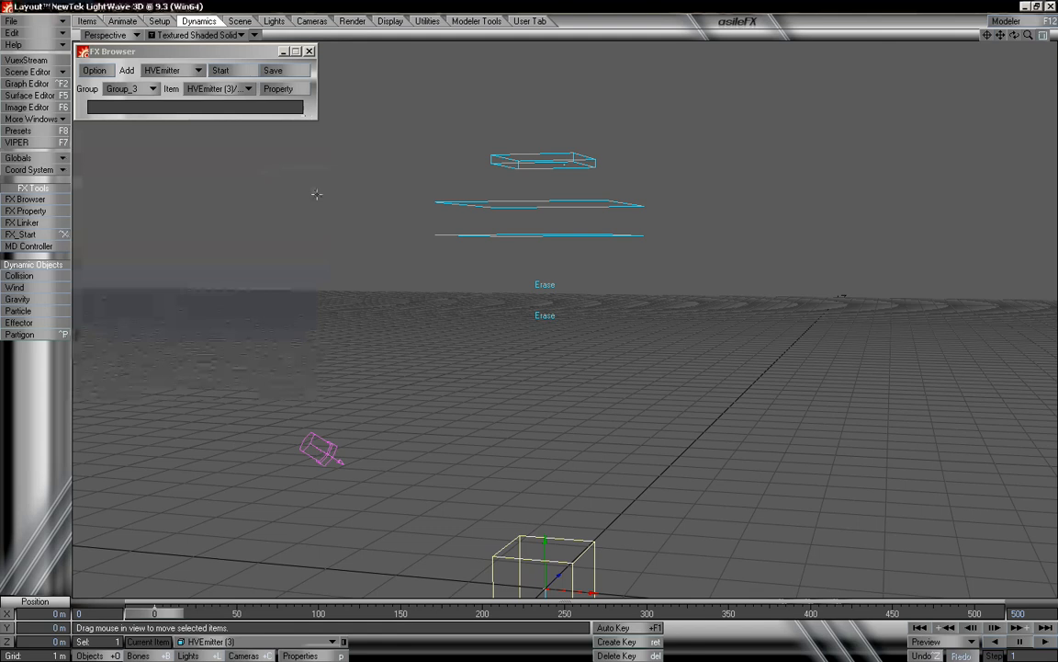
# Parent HVEmitter (3) to HVEmitter (2) and scrub the timeline to preview the chained emission
pyautogui.press('m')
pyautogui.click(202, 27)
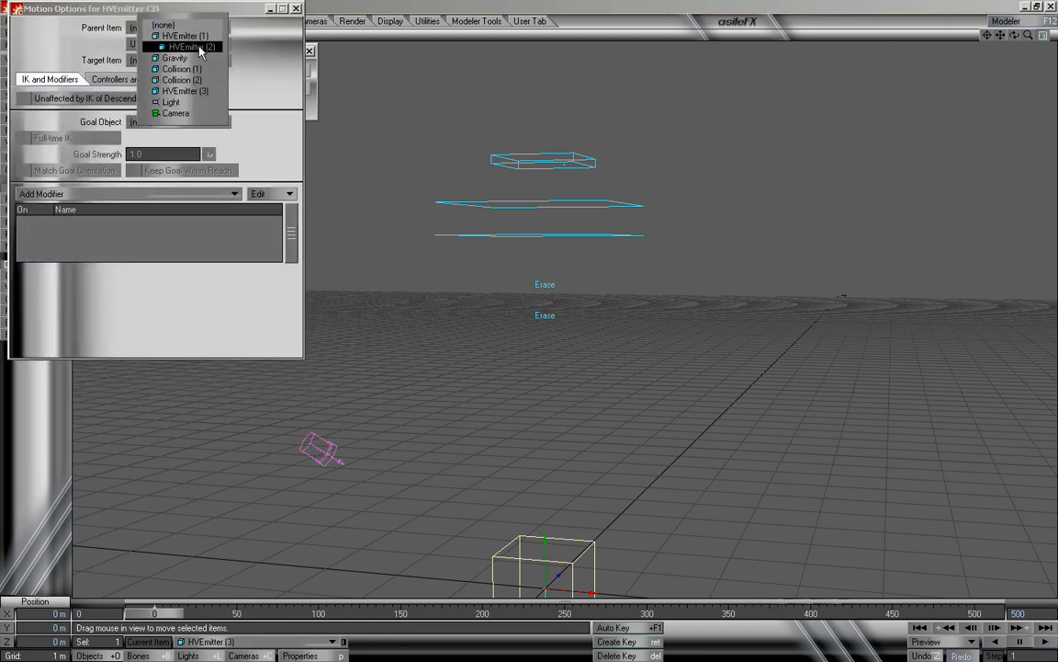
pyautogui.click(198, 47)
pyautogui.click(295, 9)
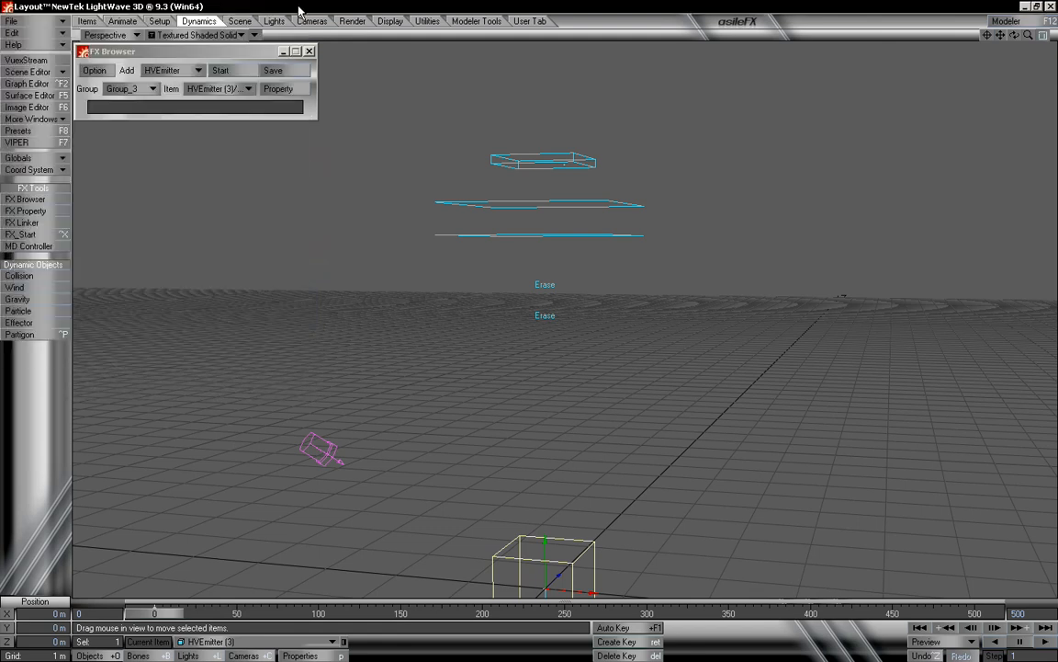
pyautogui.moveTo(176, 614)
pyautogui.mouseDown()
pyautogui.moveTo(341, 614)
pyautogui.moveTo(154, 613)
pyautogui.mouseUp()
# Add a third collision object to Group_3 with type Plane and mode Erase
pyautogui.click(161, 70)
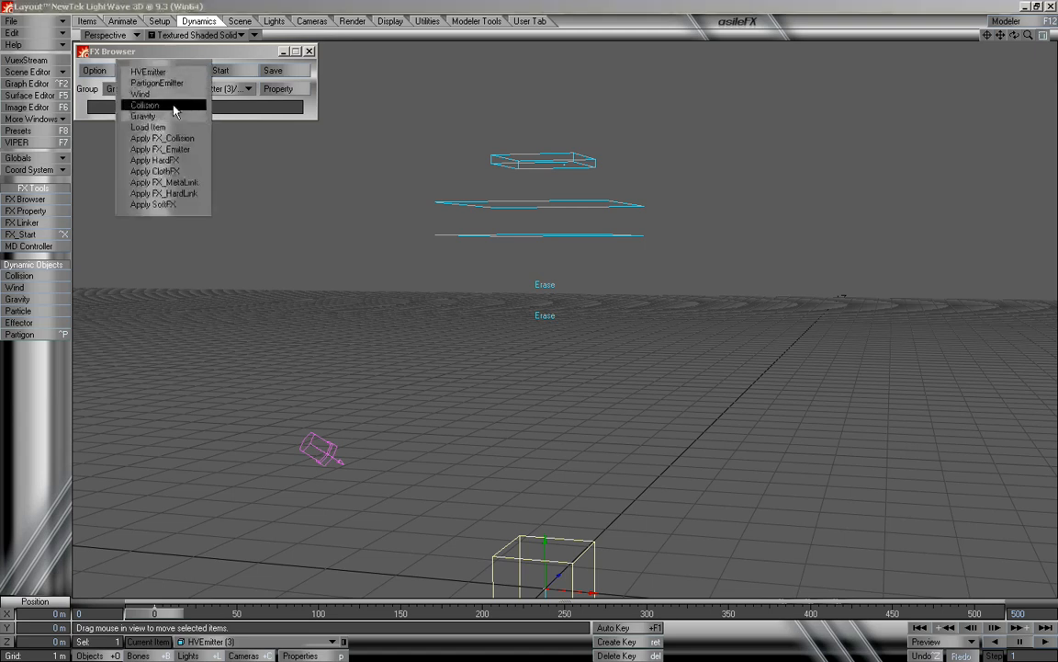
pyautogui.click(174, 106)
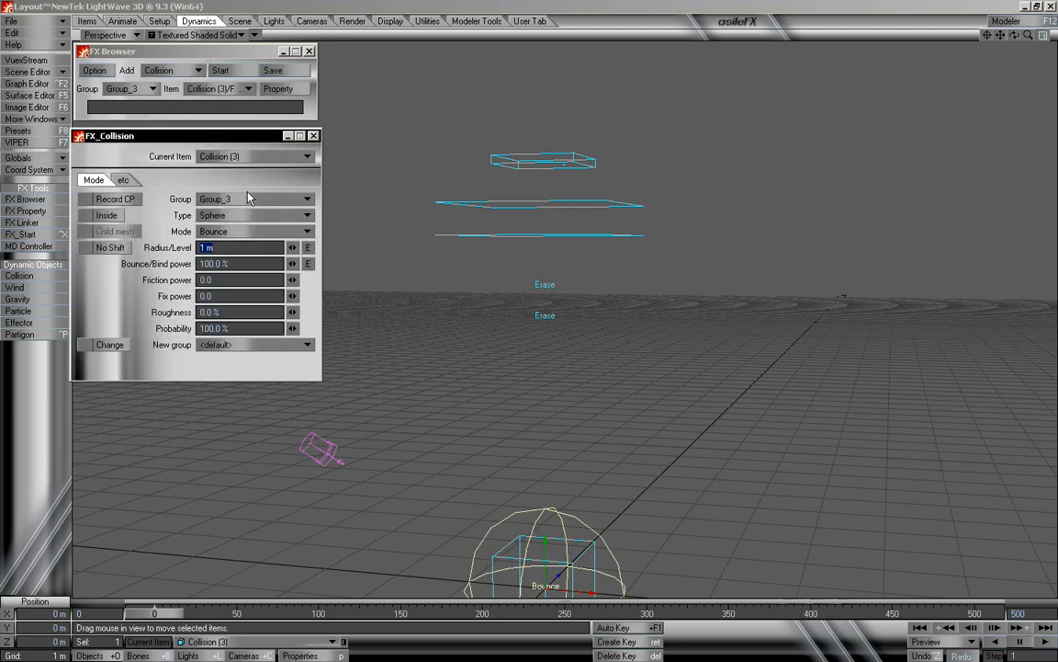
pyautogui.click(245, 214)
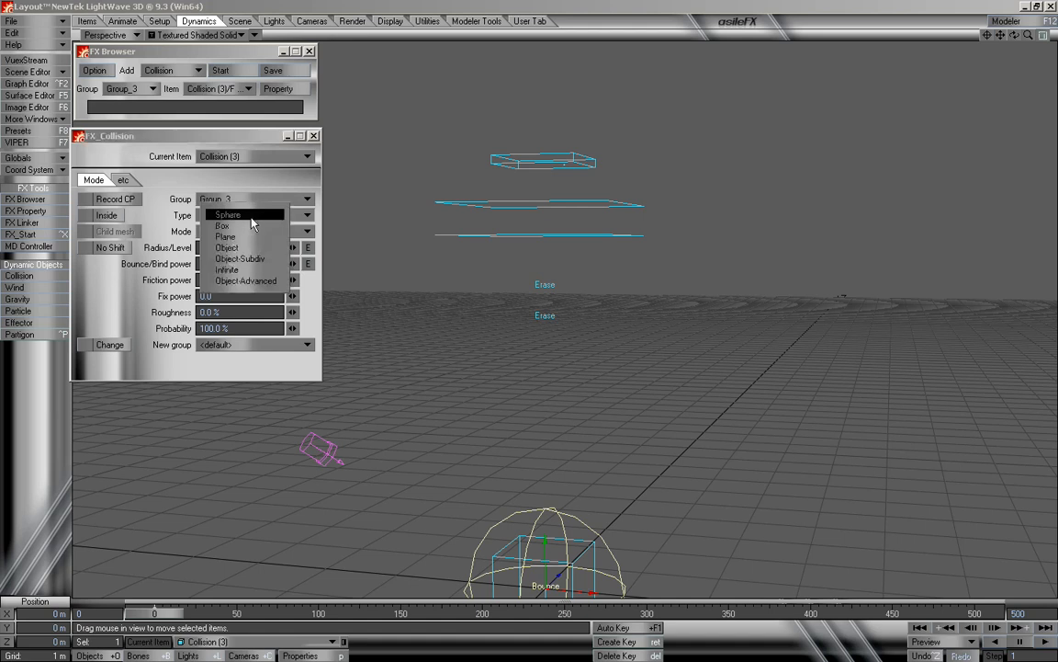
pyautogui.click(264, 241)
pyautogui.click(264, 230)
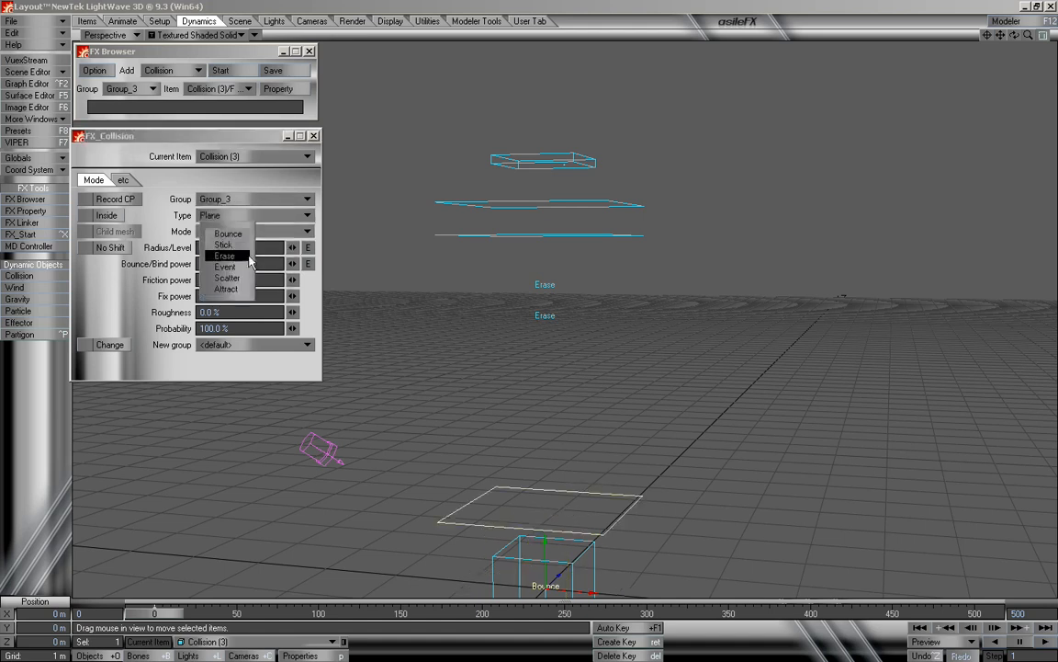
pyautogui.click(264, 281)
# Raise the Group_3 collision plane to about Y 2.85 m, below the other two planes, close its properties and preview the simulation
pyautogui.moveTo(574, 474); pyautogui.dragTo(574, 238, button='right')
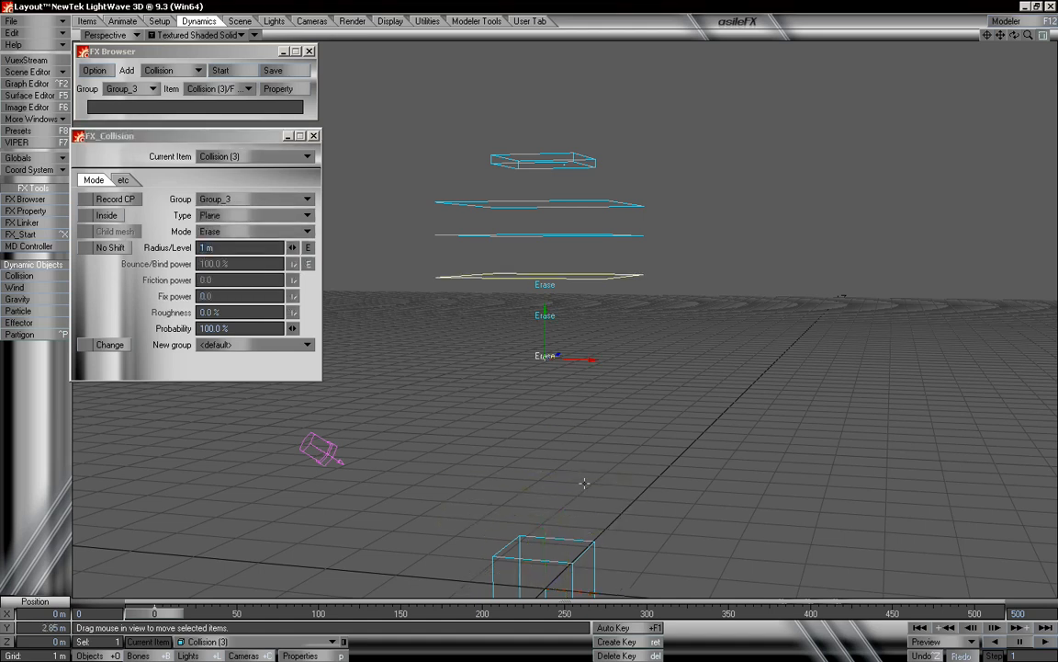
pyautogui.click(314, 136)
pyautogui.moveTo(153, 613)
pyautogui.mouseDown()
pyautogui.moveTo(248, 613)
pyautogui.moveTo(155, 612)
pyautogui.mouseUp()
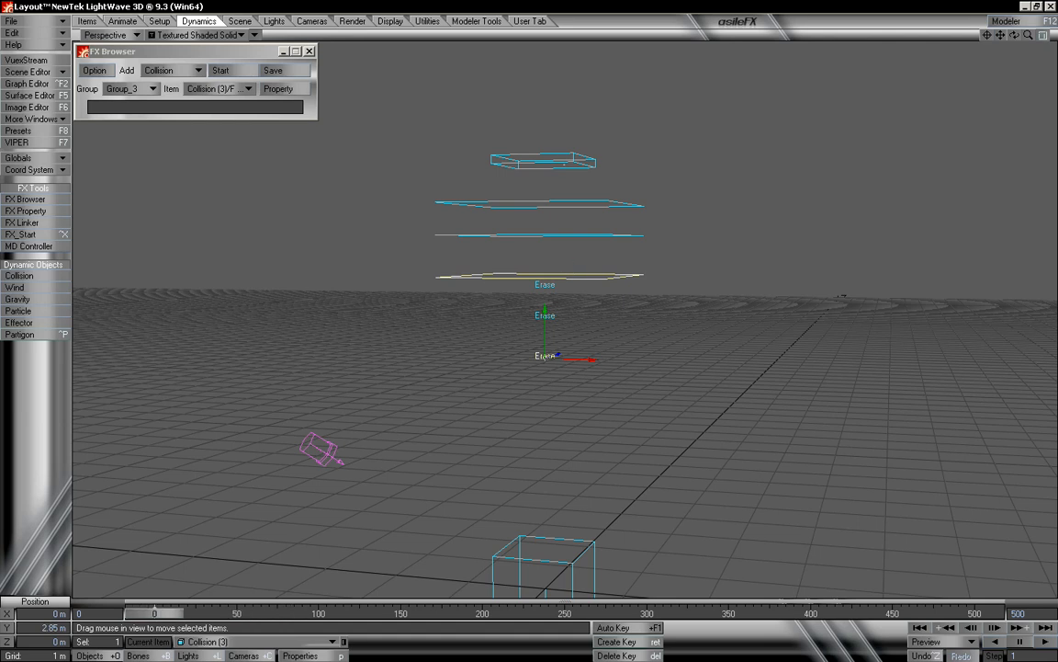
# Create a new effects group named Group_4
pyautogui.click(138, 89)
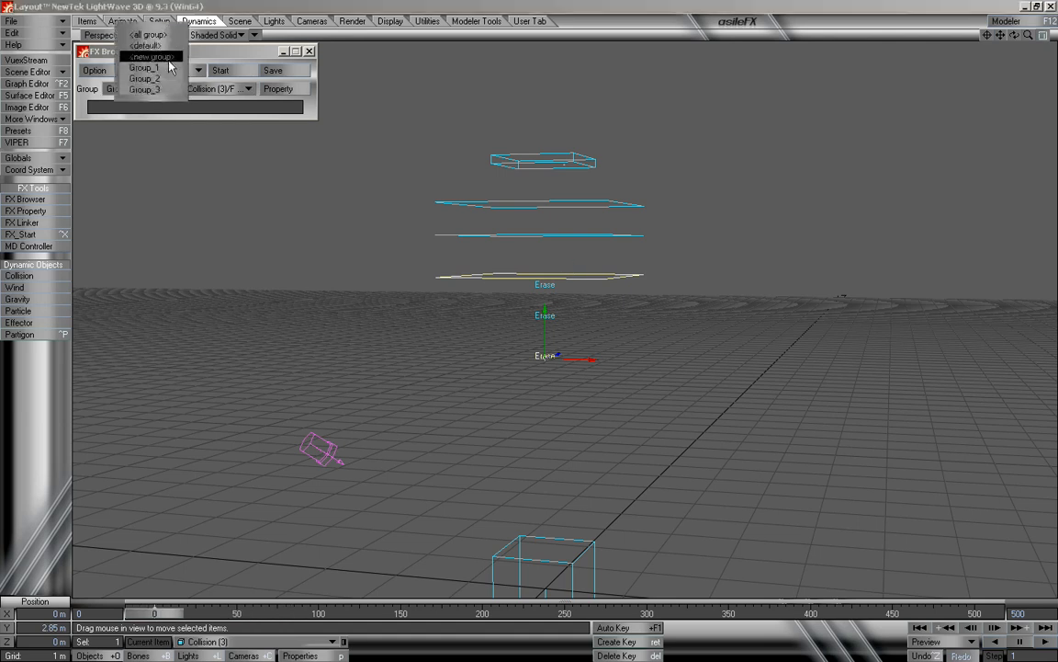
pyautogui.click(169, 65)
pyautogui.moveTo(197, 154); pyautogui.dragTo(68, 147)
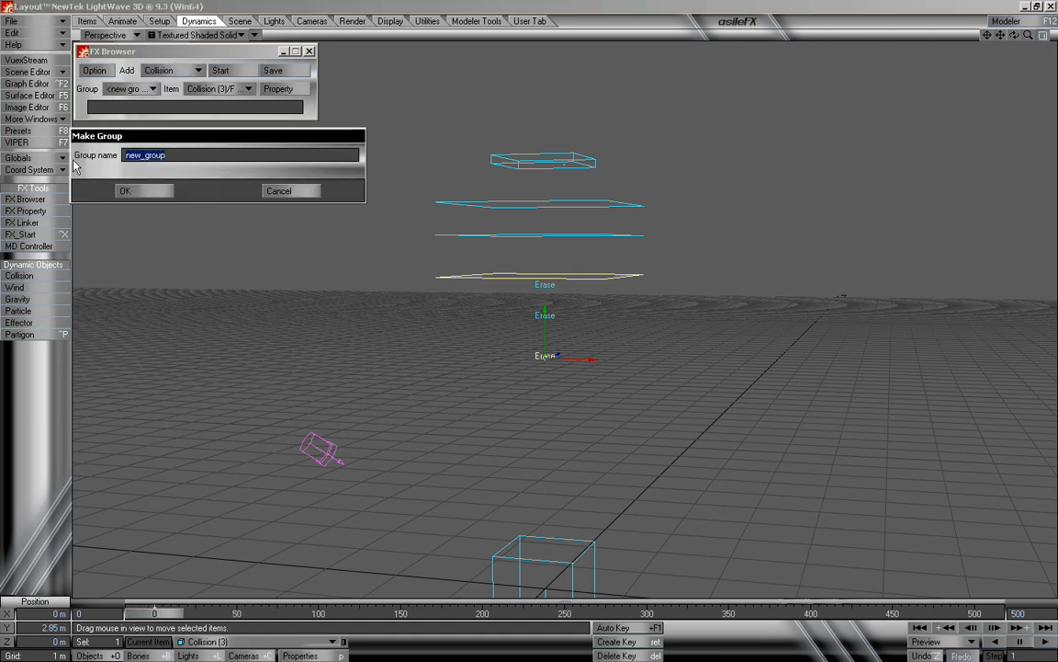
pyautogui.write('Group_4')
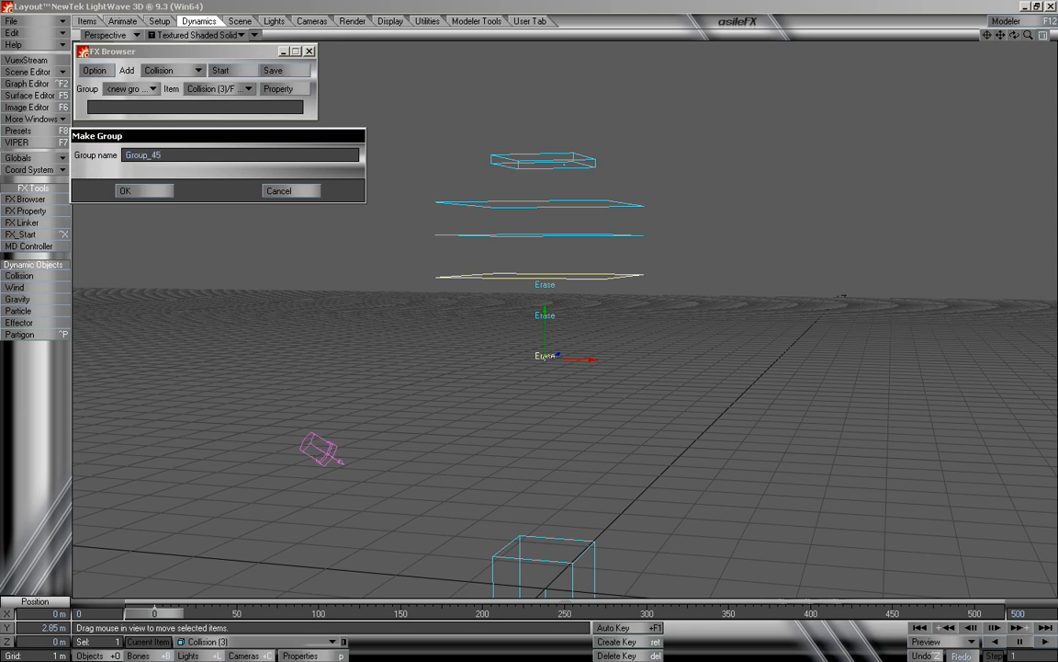
pyautogui.click(138, 190)
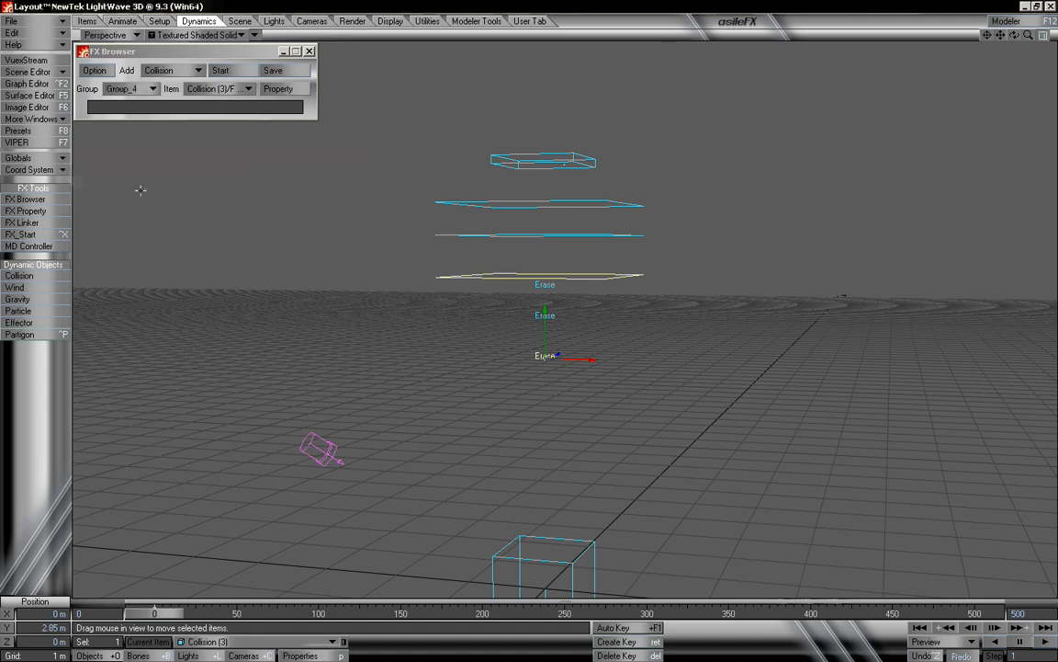
# Add a fourth HVEmitter to Group_4 and set its nozzle to Parent-Emitter(End)
pyautogui.click(152, 69)
pyautogui.click(167, 40)
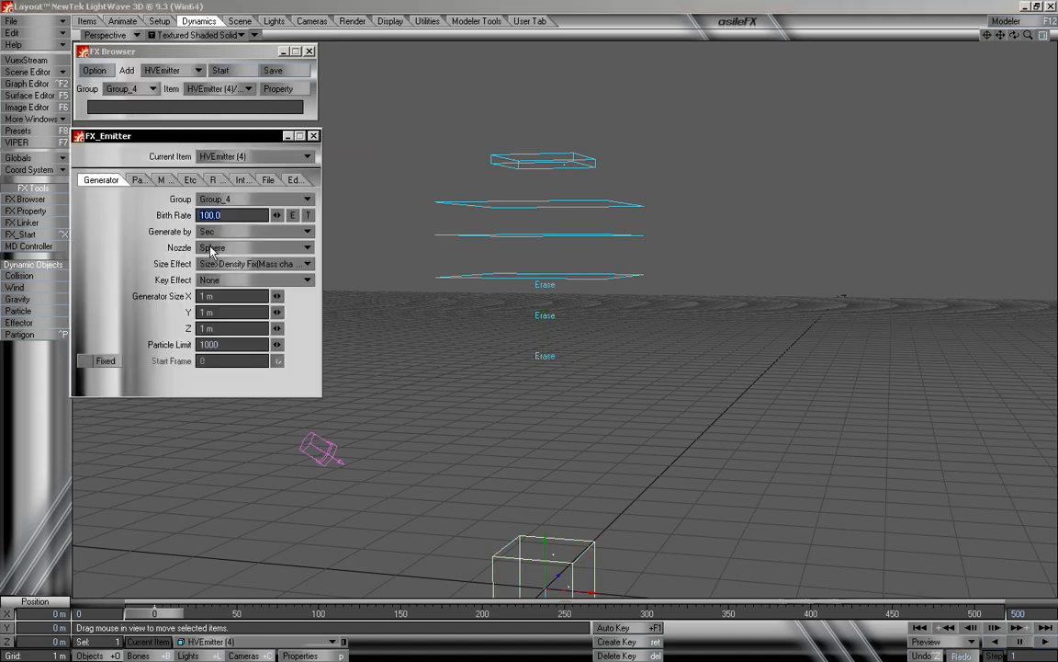
pyautogui.click(236, 247)
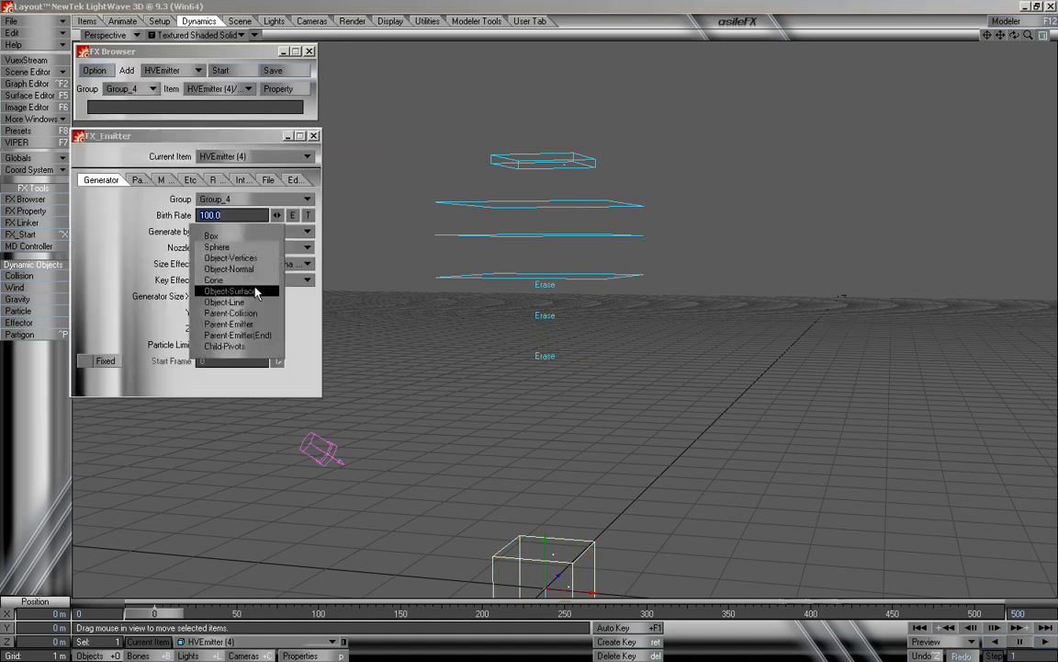
pyautogui.click(258, 335)
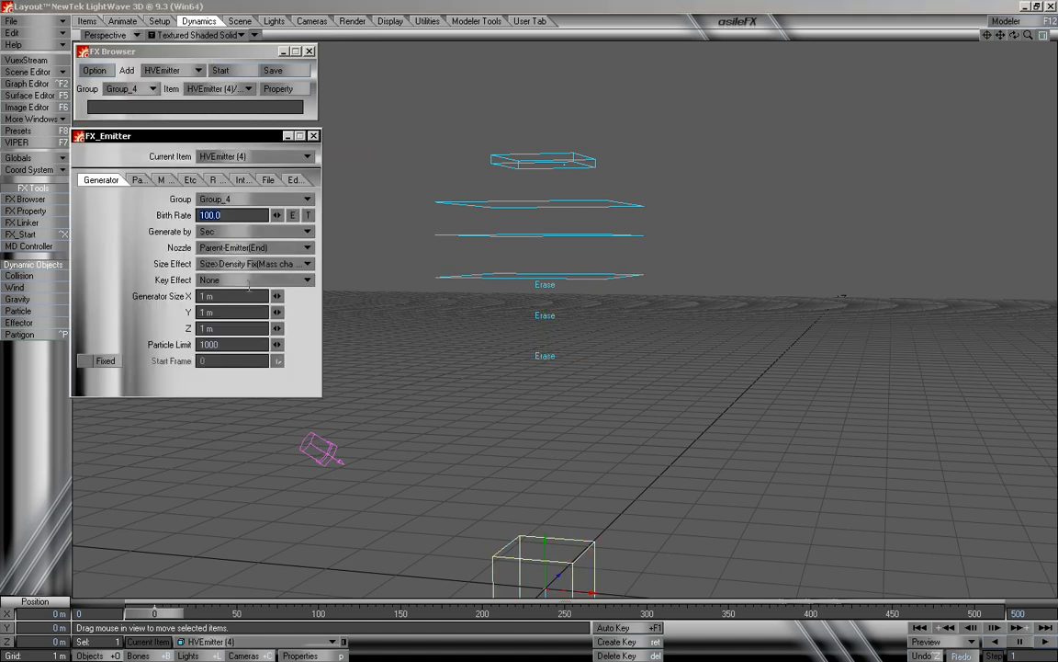
# Set HVEmitter (4)'s particle life time to 300 frames and its vibration to 1 m/s, and close the emitter properties
pyautogui.click(138, 180)
pyautogui.write('300')
pyautogui.press('Tab')
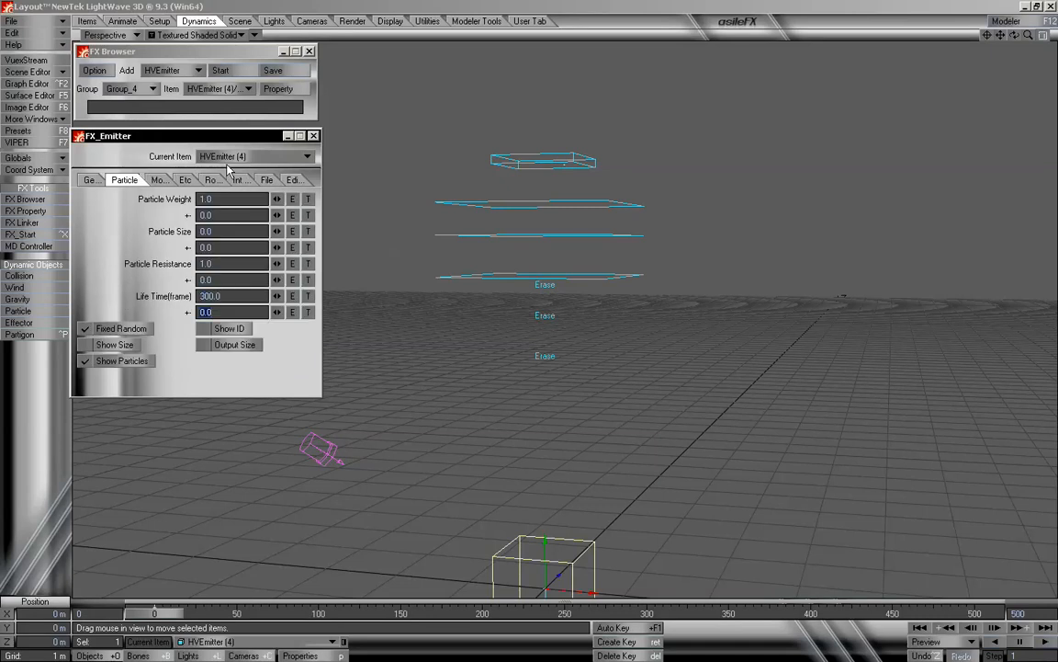
pyautogui.click(152, 179)
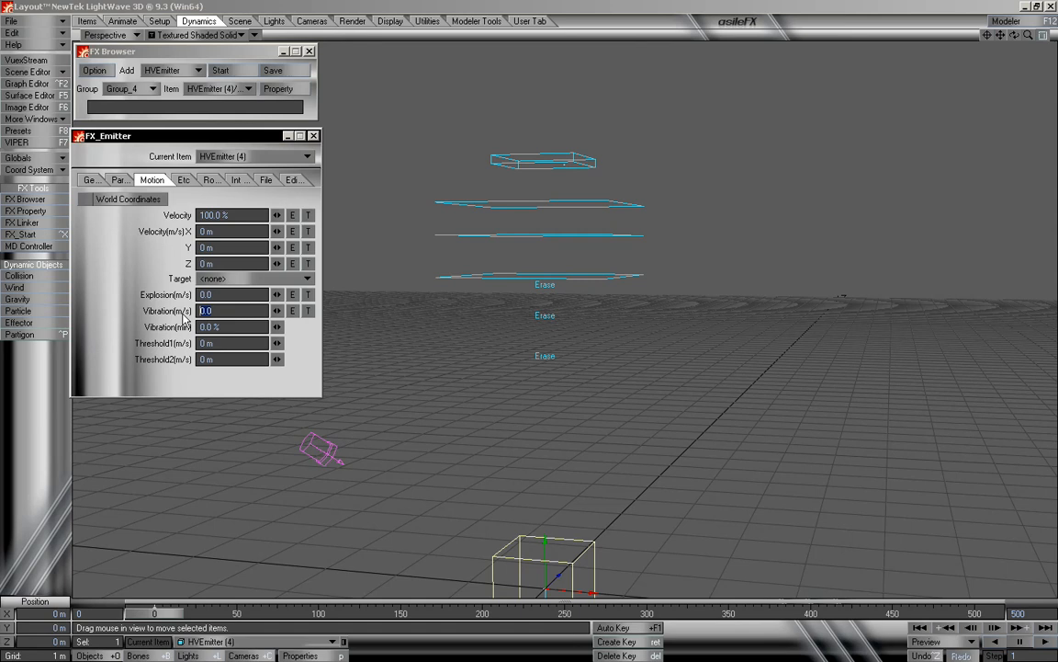
pyautogui.write('1')
pyautogui.press('Return')
pyautogui.click(89, 179)
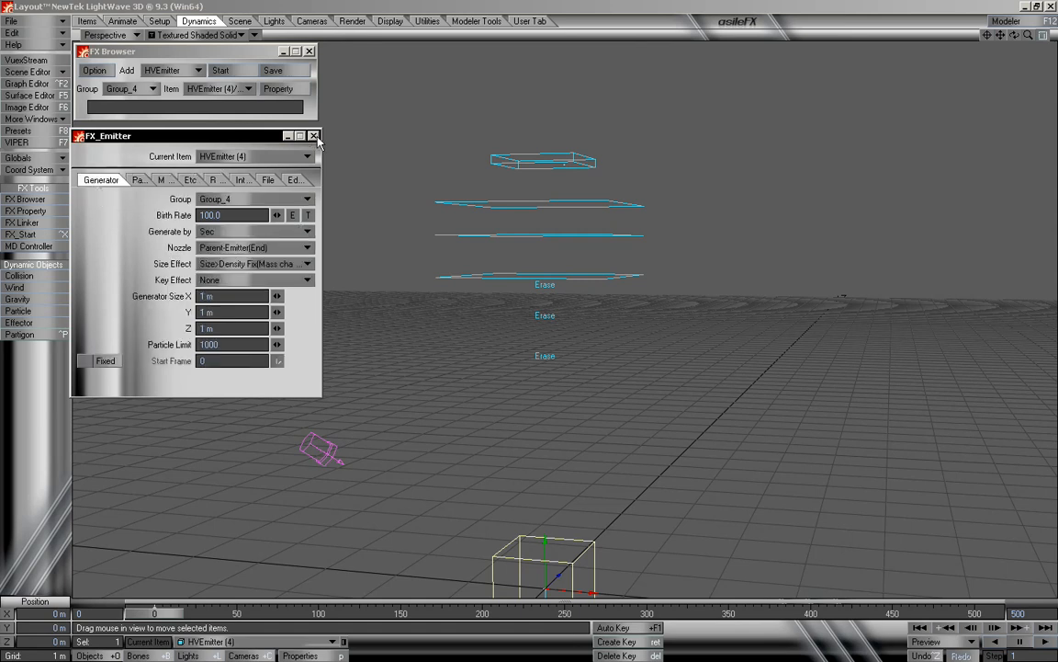
pyautogui.click(313, 136)
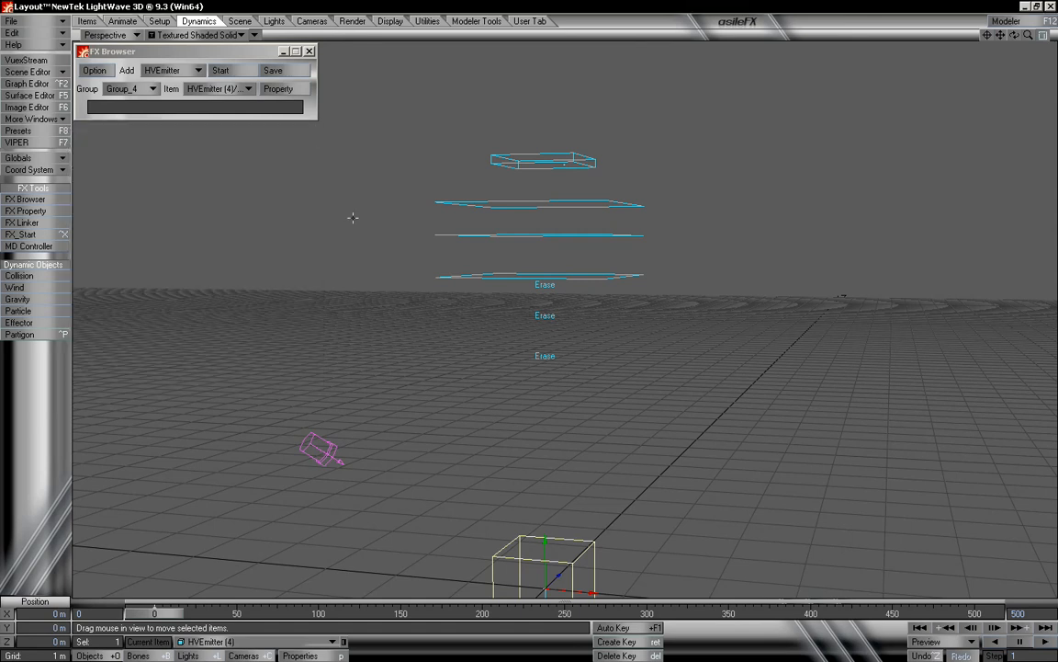
# Parent HVEmitter (4) to HVEmitter (3) in its motion options
pyautogui.press('m')
pyautogui.click(161, 27)
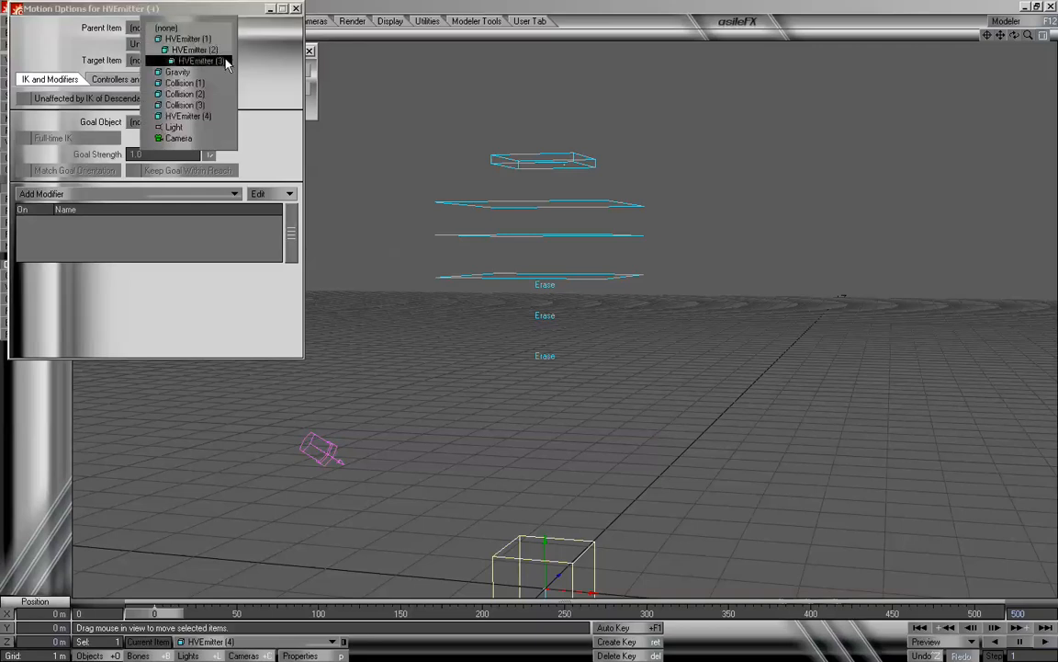
pyautogui.click(221, 60)
pyautogui.click(295, 8)
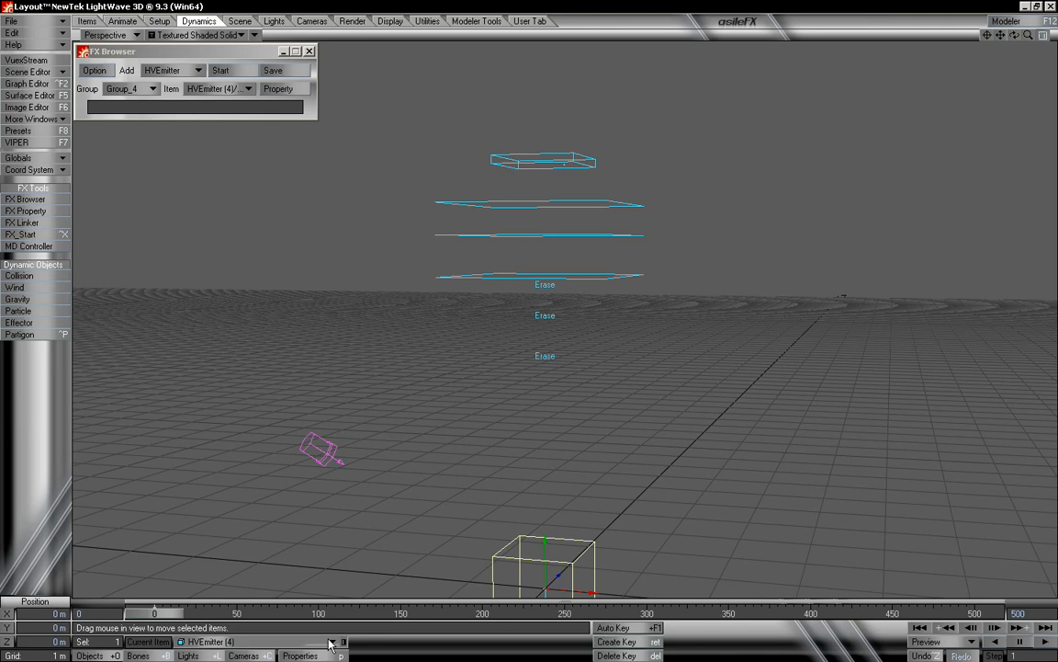
# In HVEmitter (4)'s FX Emitter dynamics, set the birth rate to 150 and the particle limit to 10000
pyautogui.press('p')
pyautogui.moveTo(196, 8); pyautogui.dragTo(206, 125)
pyautogui.click(243, 204)
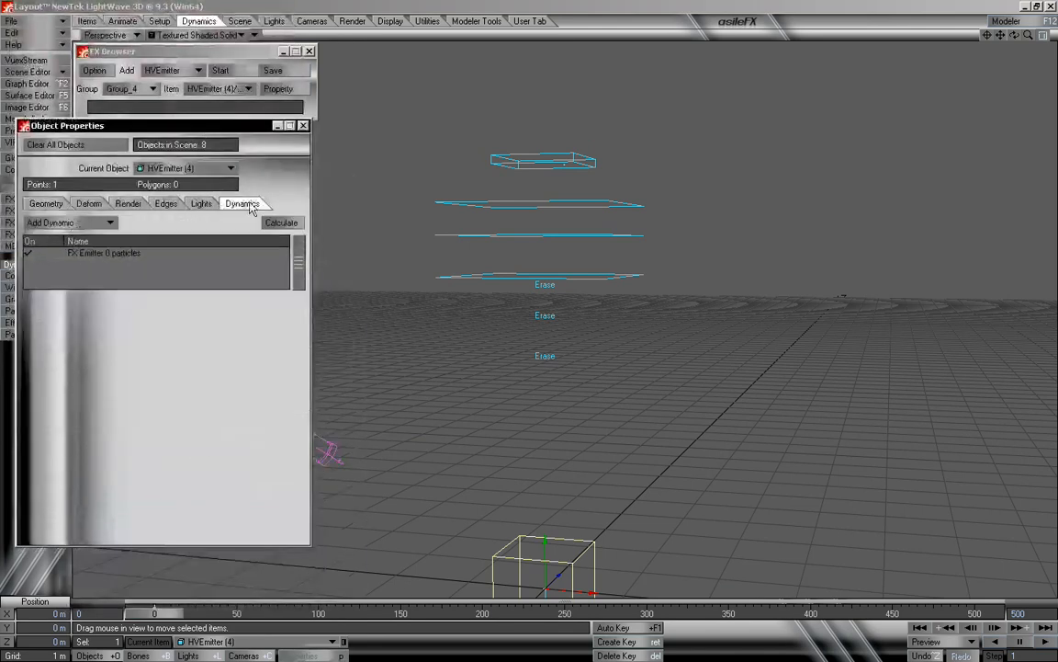
pyautogui.click(141, 256)
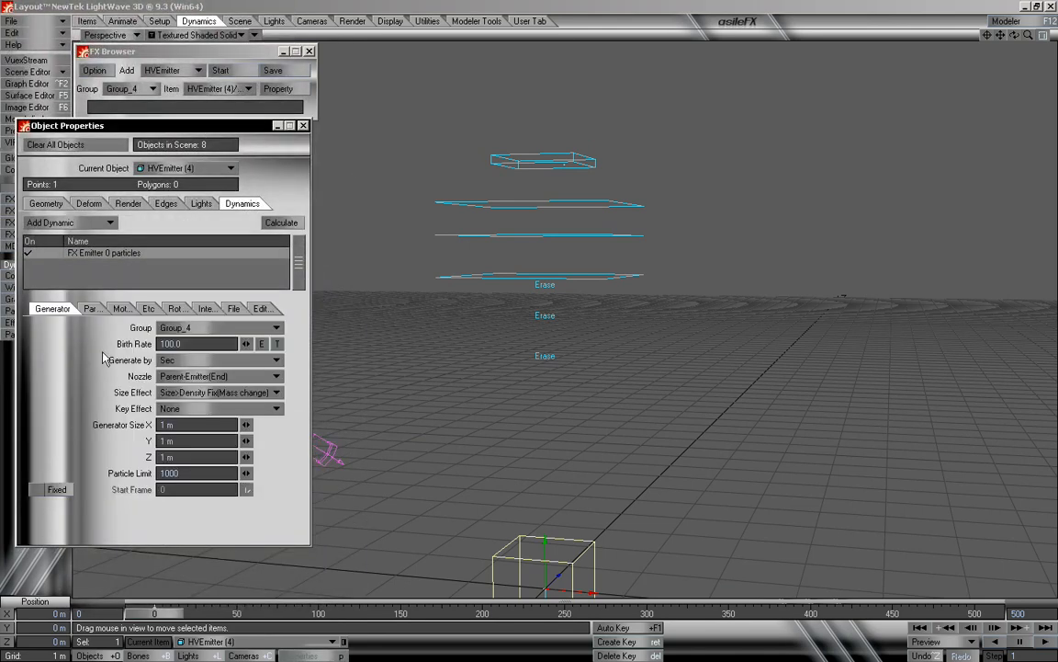
pyautogui.click(206, 345)
pyautogui.write('1')
pyautogui.press('Tab')
pyautogui.press('Tab')
pyautogui.press('Tab')
pyautogui.press('Tab')
pyautogui.write('1')
# Preview the particles of the four-emitter chain over time and close the object properties
pyautogui.moveTo(172, 615)
pyautogui.mouseDown()
pyautogui.moveTo(339, 615)
pyautogui.moveTo(155, 615)
pyautogui.mouseUp()
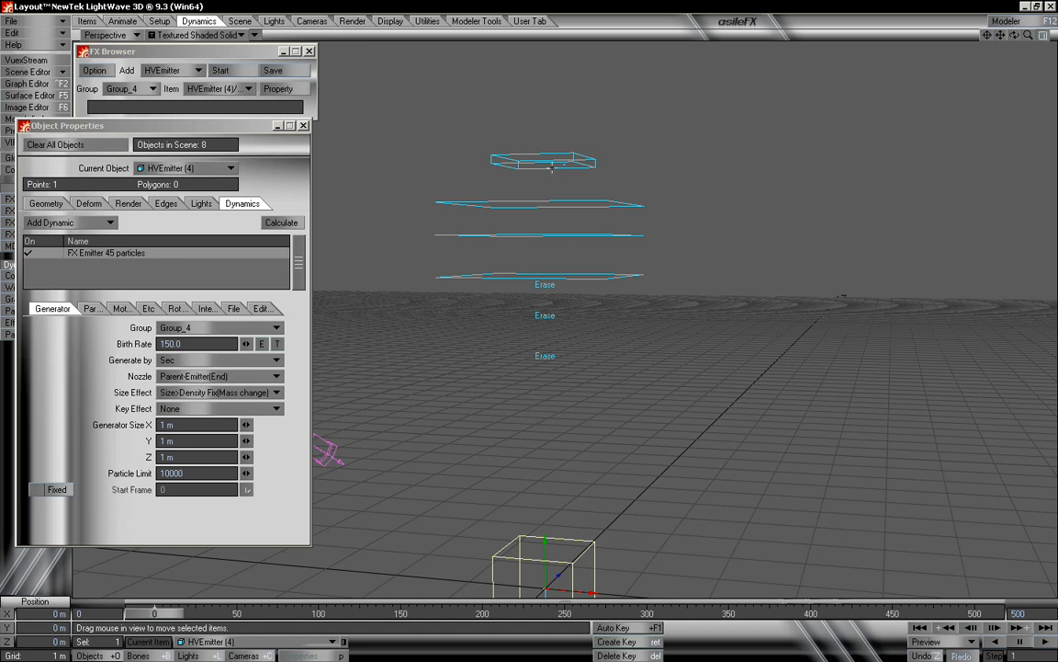
pyautogui.moveTo(154, 614)
pyautogui.mouseDown()
pyautogui.moveTo(356, 613)
pyautogui.moveTo(154, 613)
pyautogui.mouseUp()
pyautogui.click(304, 126)
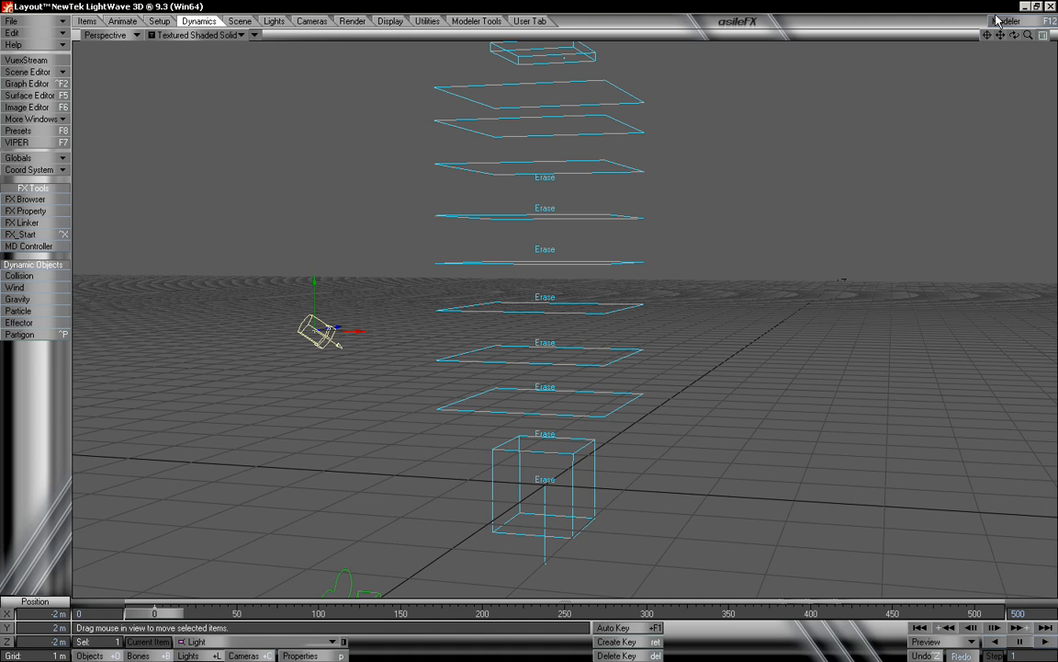
# Play through the extended simulation to examine how particles multiply as they fall through the full stack of erase planes
pyautogui.moveTo(1028, 35); pyautogui.dragTo(556, 133)
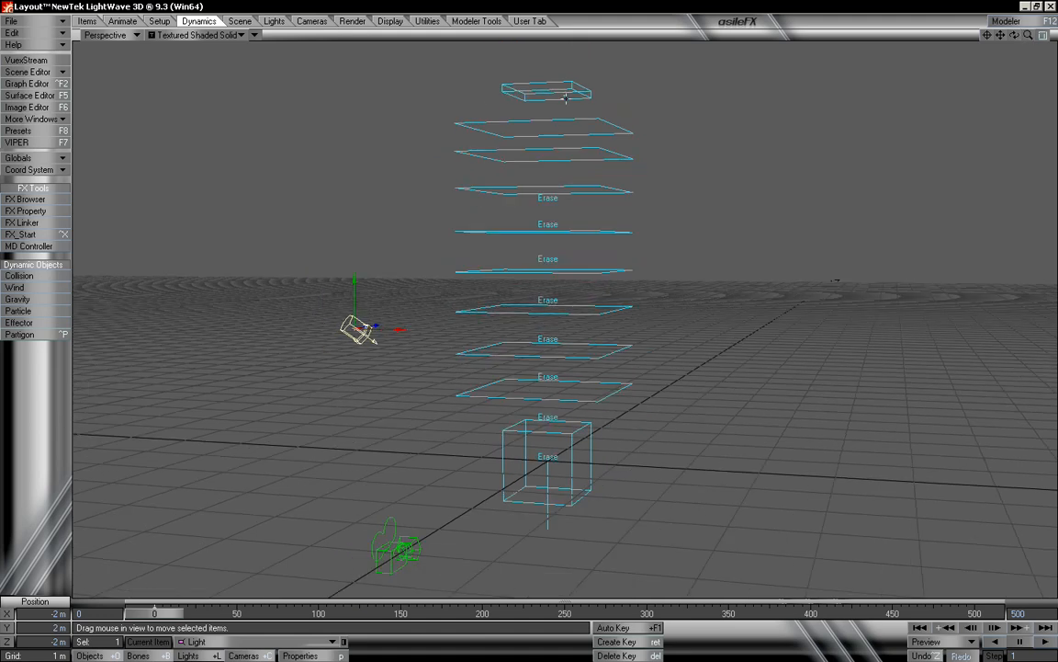
pyautogui.moveTo(199, 602); pyautogui.dragTo(270, 602)
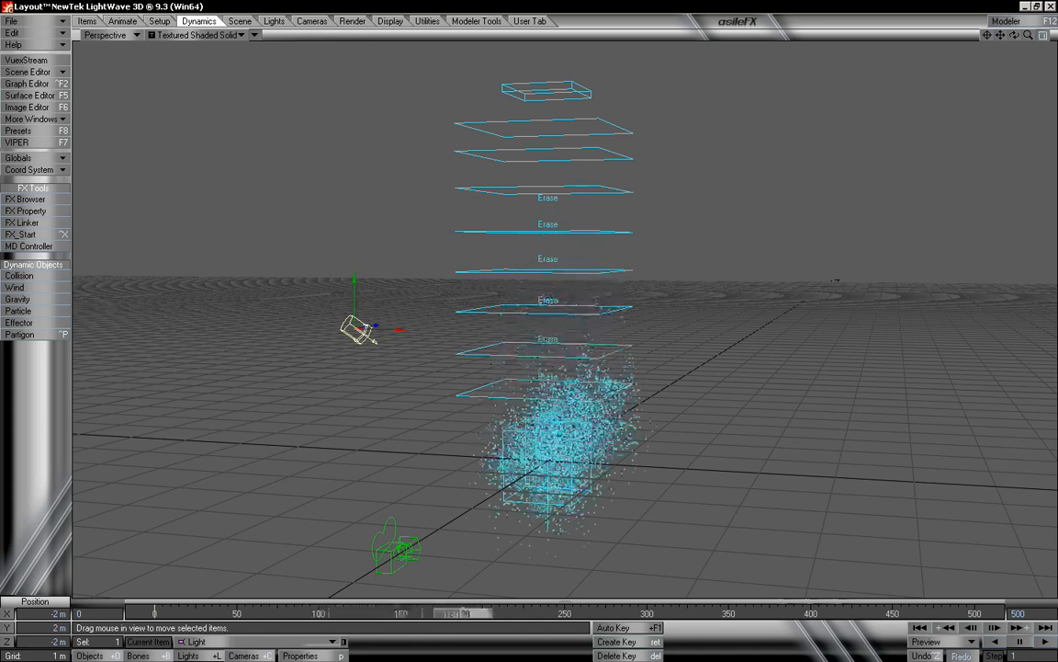
pyautogui.moveTo(529, 613); pyautogui.dragTo(189, 613)
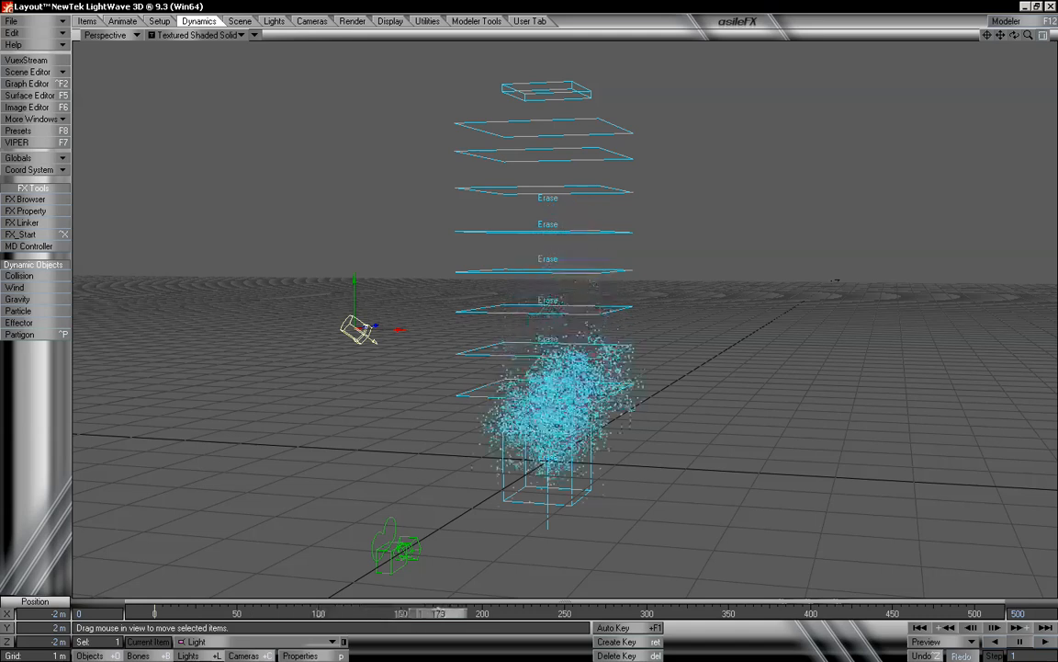
pyautogui.moveTo(476, 613); pyautogui.dragTo(162, 613)
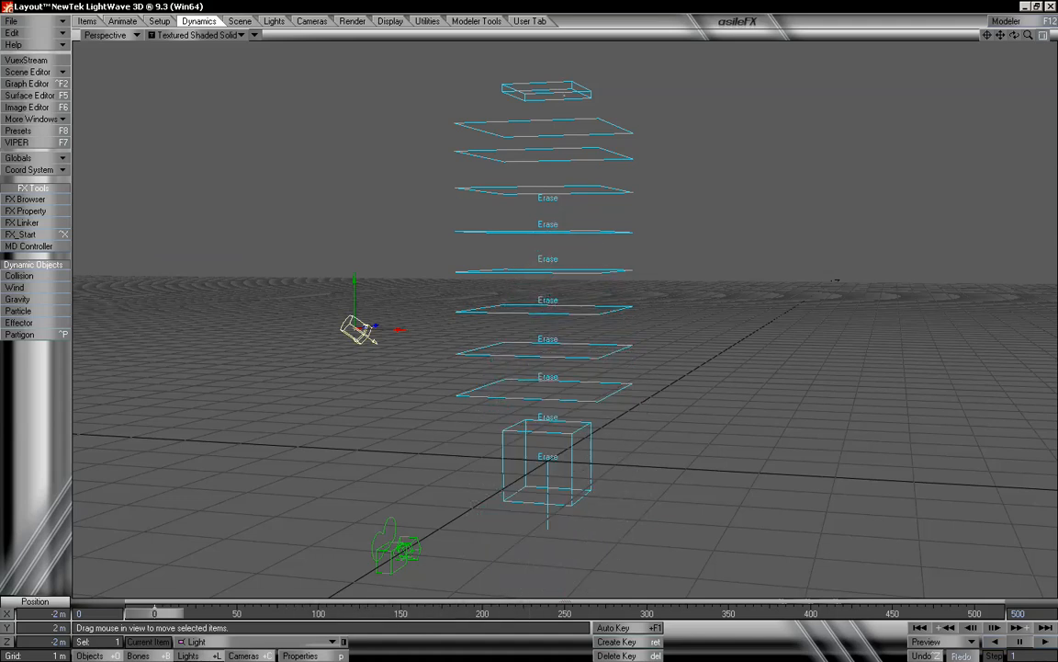
# Show the FX Emitter settings of HVEmitter (9), recalculate the dynamics and stop the calculation partway
pyautogui.click(109, 655)
pyautogui.press('p')
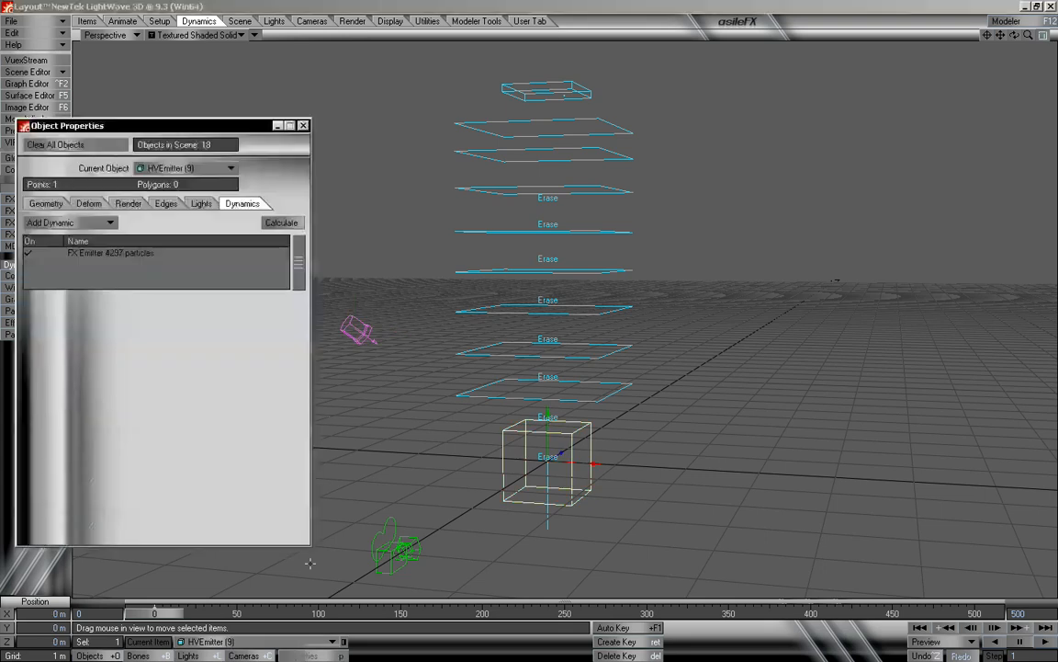
pyautogui.click(149, 252)
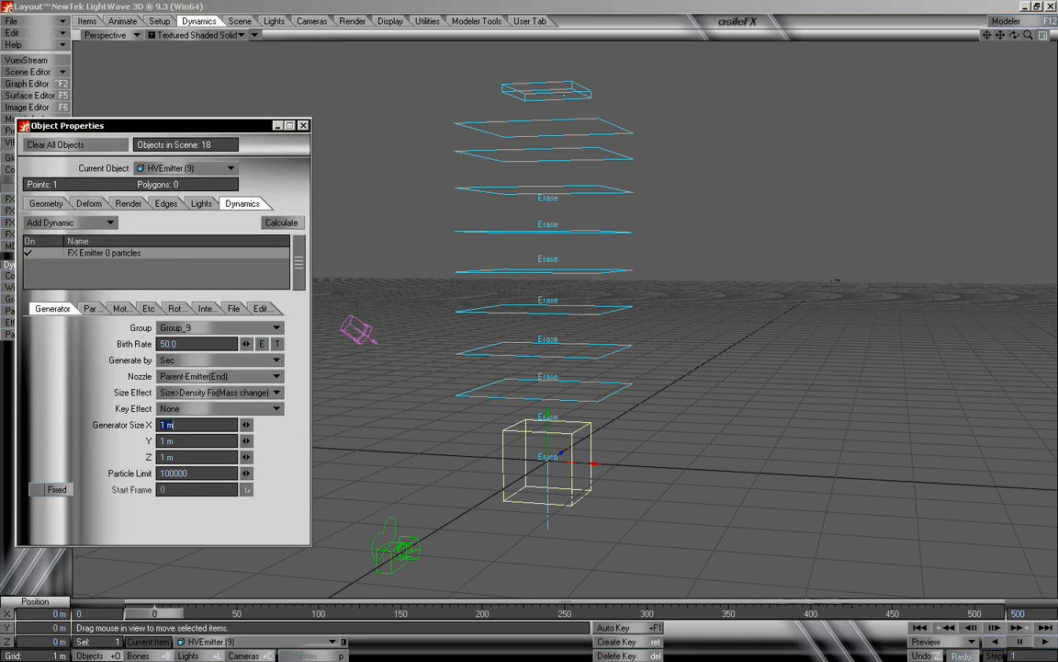
pyautogui.click(281, 223)
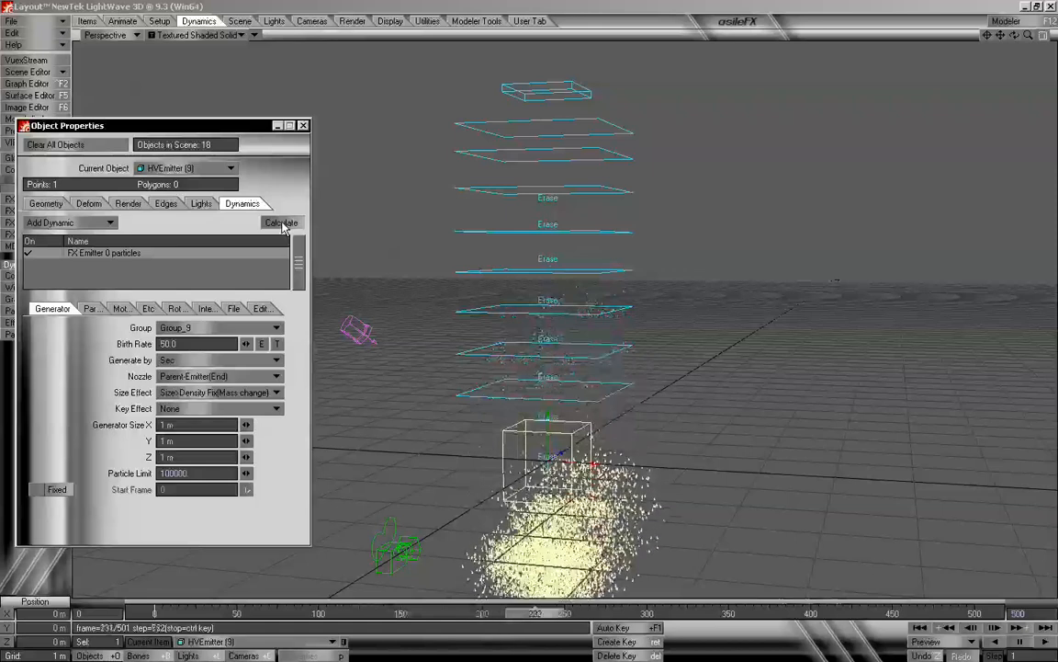
pyautogui.press('ctrl')
# Examine the recalculated particle chain across the timeline from different viewing angles and distances
pyautogui.moveTo(584, 613); pyautogui.dragTo(147, 613)
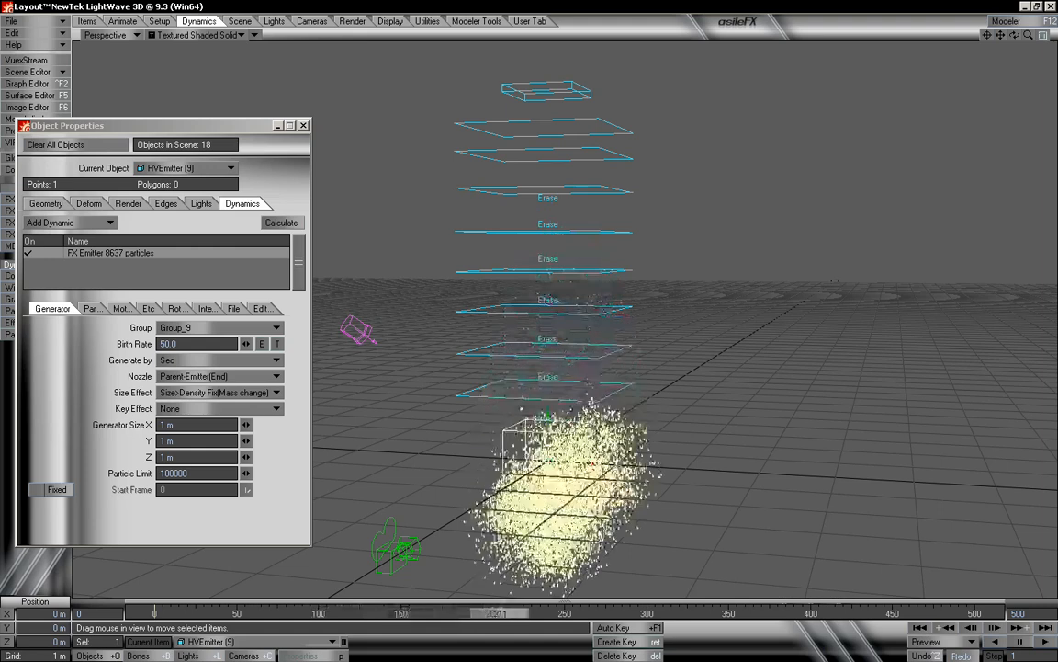
pyautogui.moveTo(493, 613); pyautogui.dragTo(224, 613)
pyautogui.moveTo(156, 613); pyautogui.dragTo(425, 613)
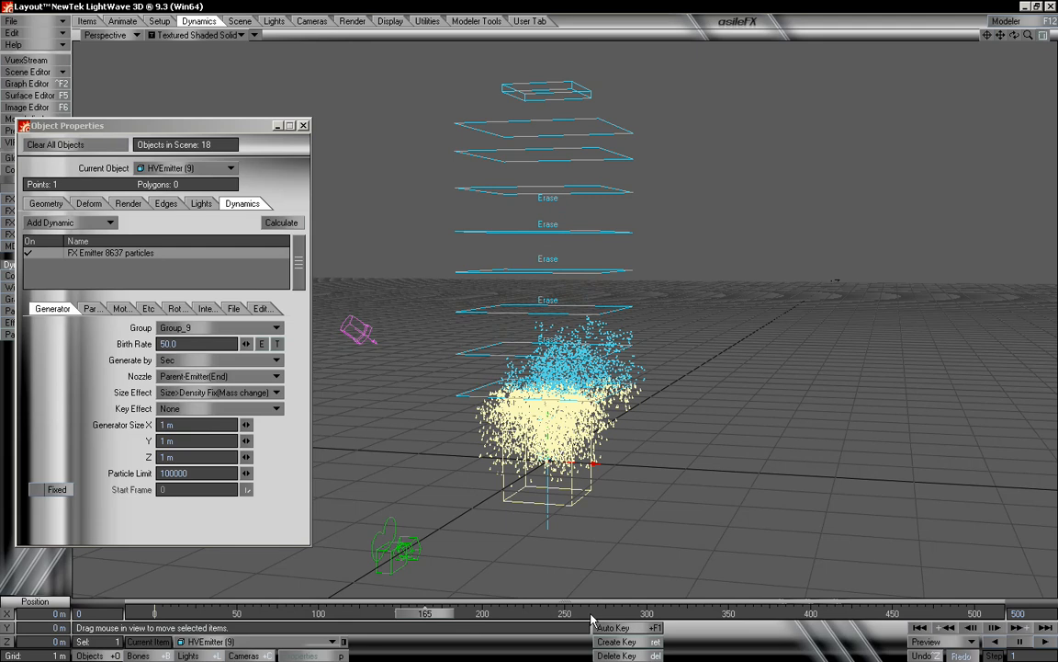
pyautogui.moveTo(455, 618); pyautogui.dragTo(147, 613)
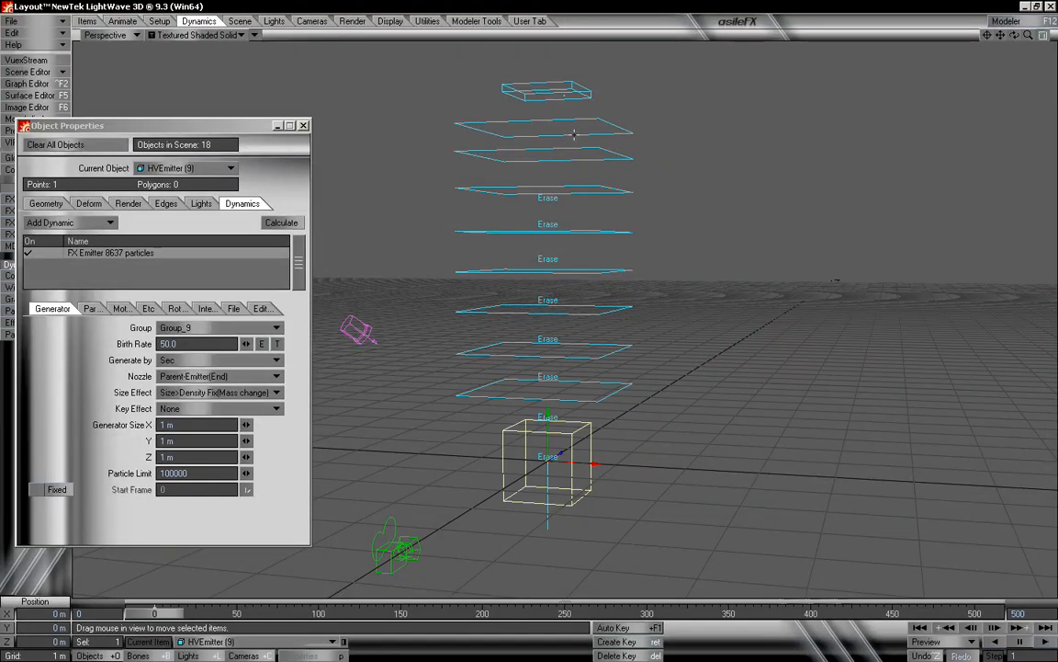
pyautogui.moveTo(1015, 38); pyautogui.dragTo(1014, 35)
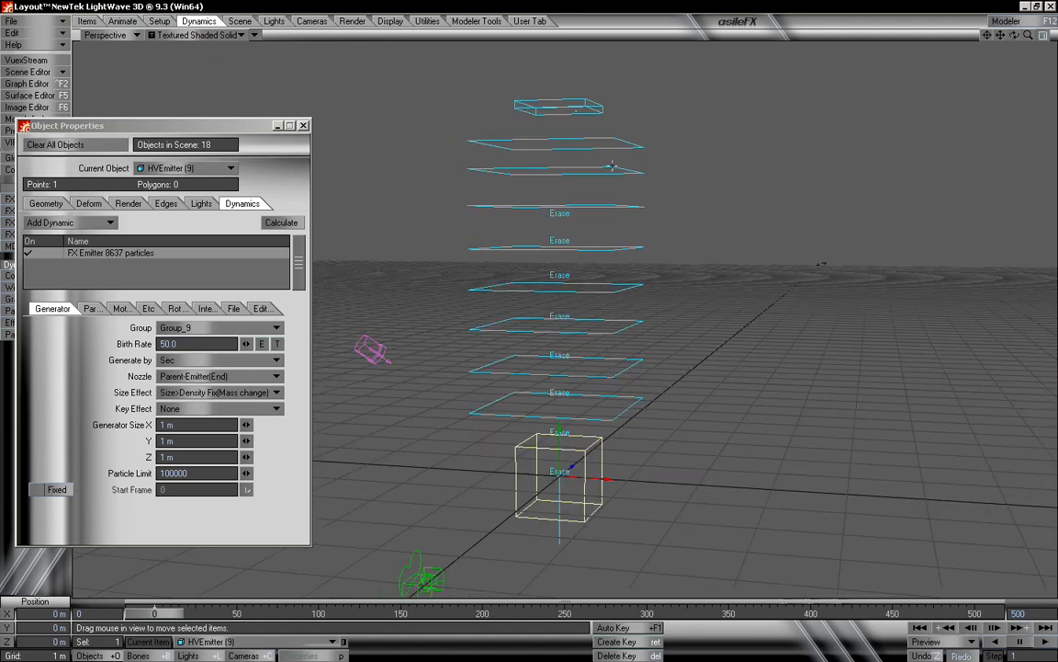
pyautogui.moveTo(155, 613)
pyautogui.mouseDown()
pyautogui.moveTo(478, 613)
pyautogui.moveTo(155, 613)
pyautogui.mouseUp()
pyautogui.moveTo(1030, 34); pyautogui.dragTo(1030, 36)
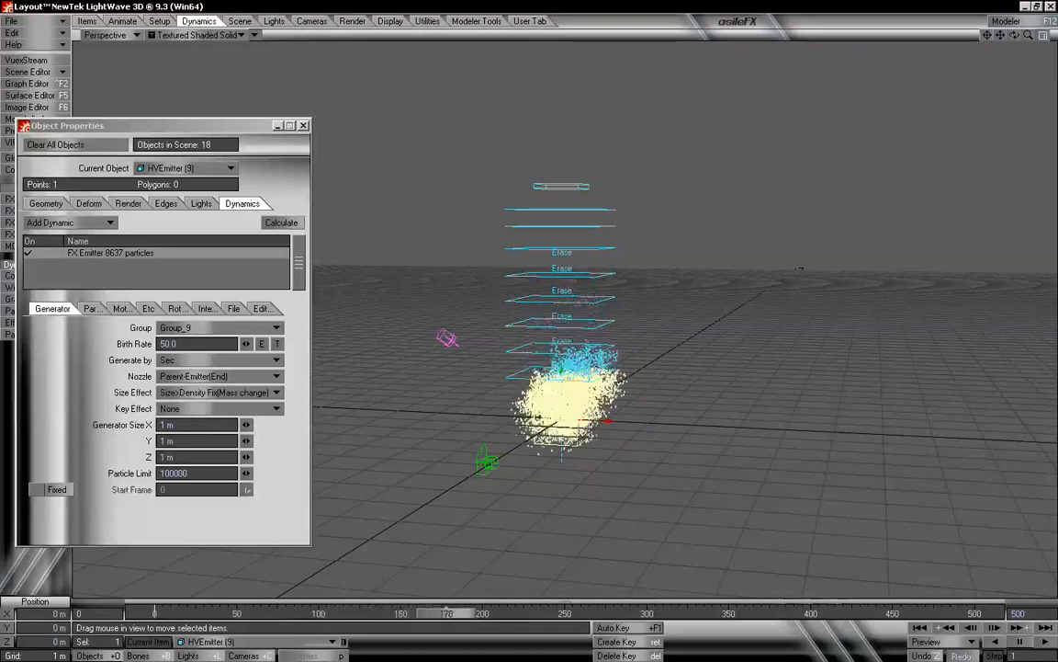
pyautogui.moveTo(290, 613); pyautogui.dragTo(155, 613)
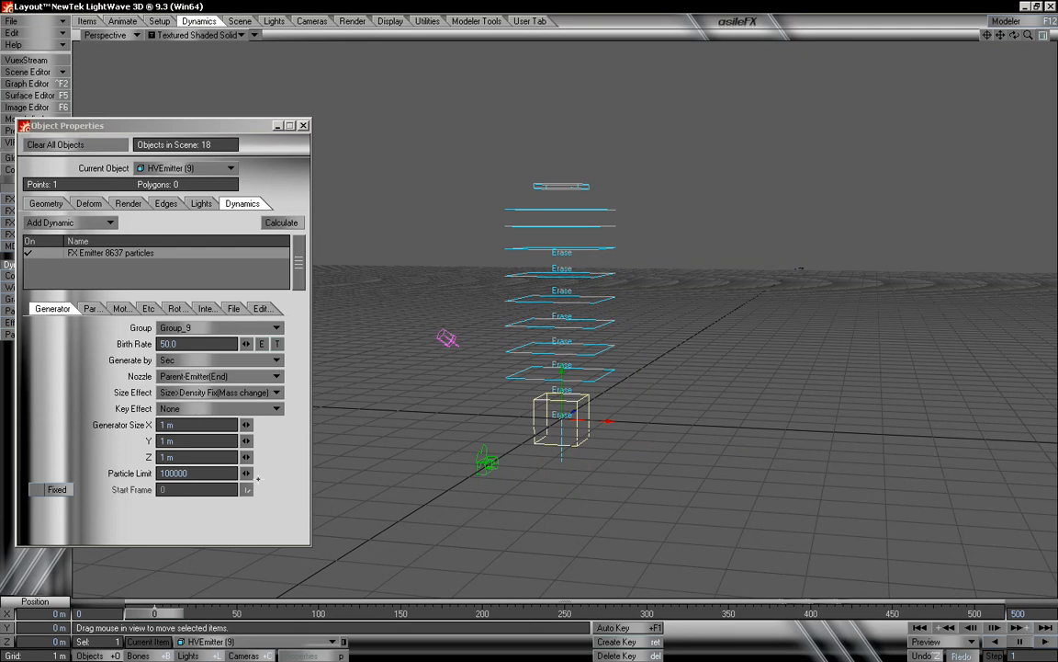
# Raise HVEmitter (1) past Y 8.57 m, well above the stack of collision planes
pyautogui.click(577, 179)
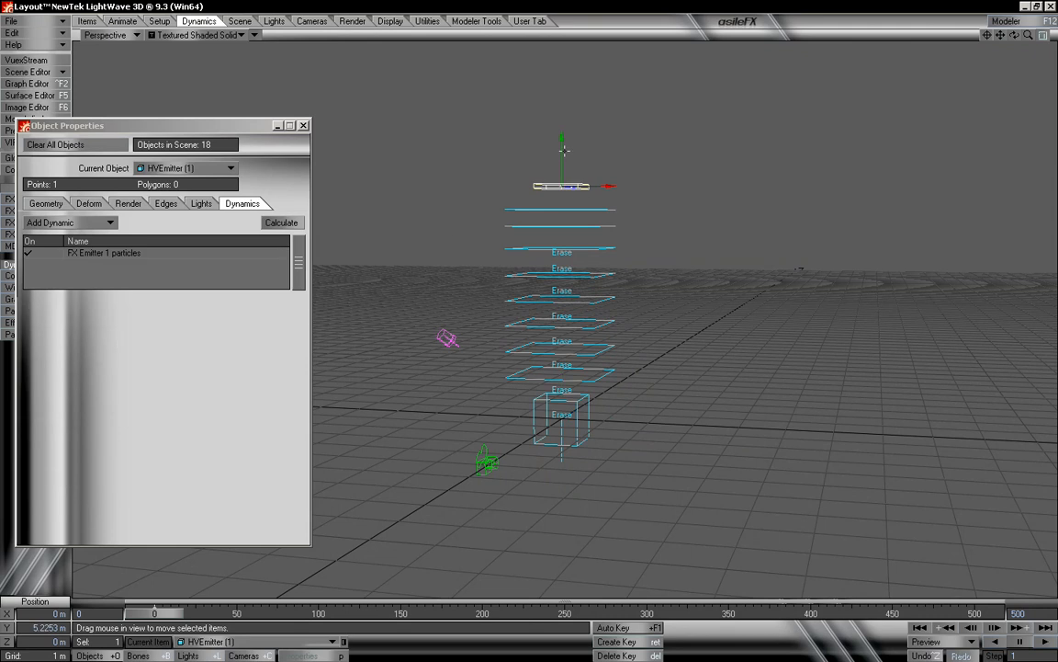
pyautogui.moveTo(563, 137); pyautogui.dragTo(562, 6)
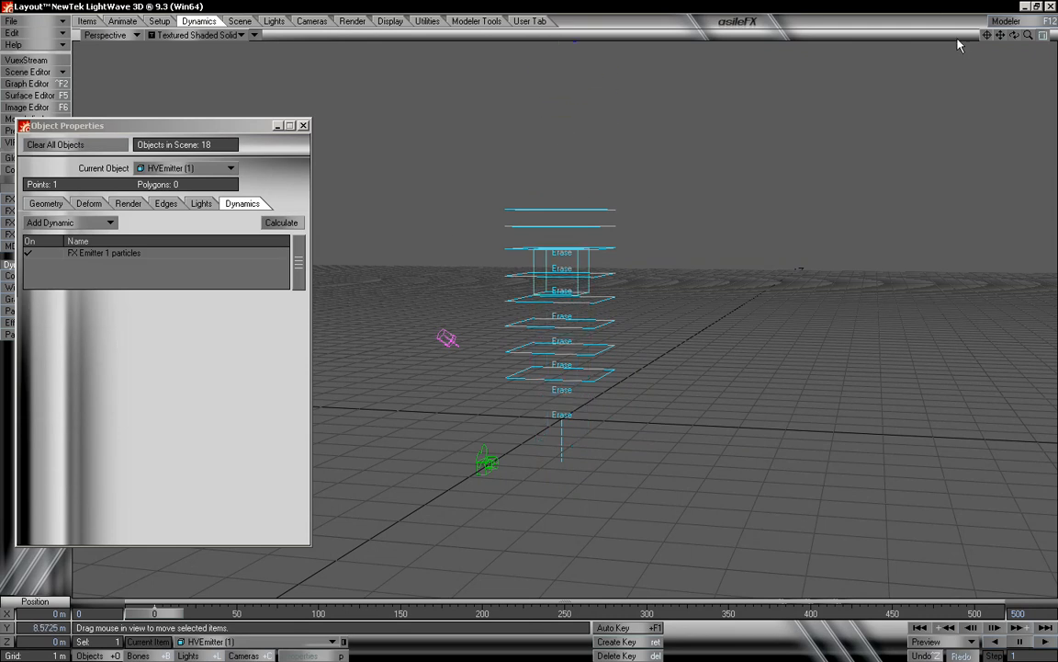
pyautogui.moveTo(1023, 39); pyautogui.dragTo(1005, 34)
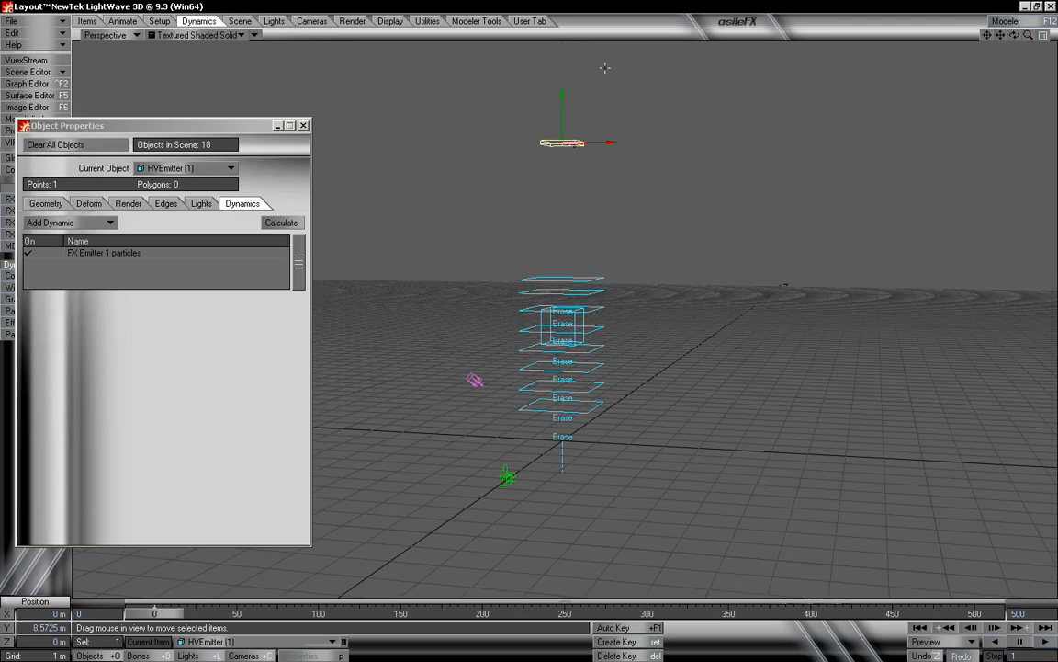
pyautogui.moveTo(562, 105)
pyautogui.mouseDown()
pyautogui.moveTo(562, 67)
pyautogui.moveTo(562, 86)
pyautogui.mouseUp()
# Raise Collision (1) to about Y 7.04 m, Collision (2) evenly below it, Collision (3) to about 4.2 m and Collision (4) to just under 3 m
pyautogui.click(569, 262)
pyautogui.moveTo(565, 267); pyautogui.dragTo(564, 149)
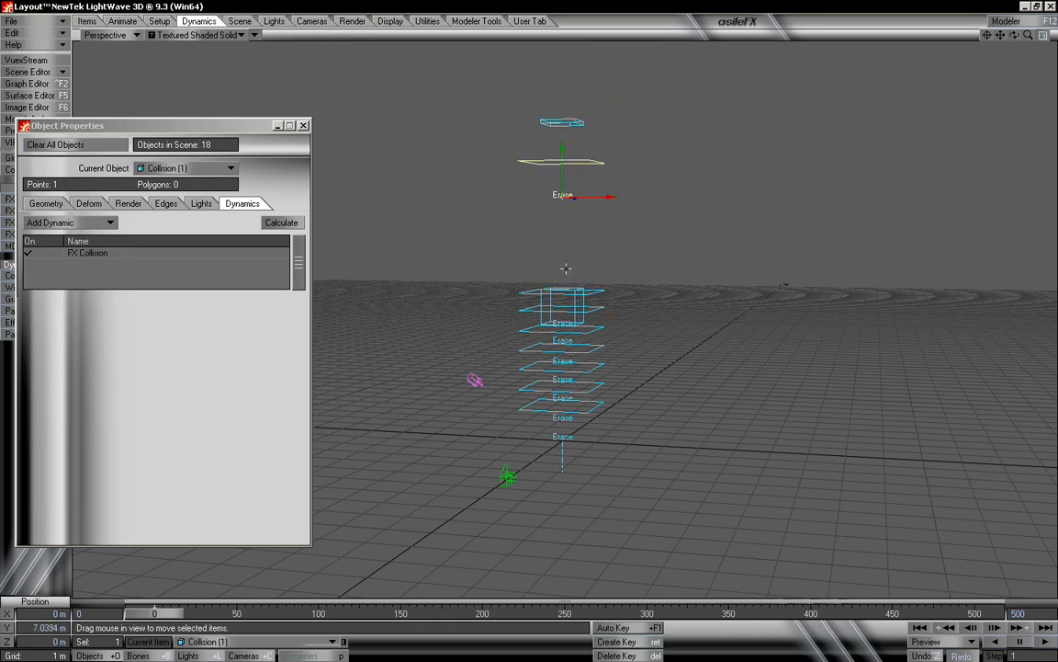
pyautogui.moveTo(564, 277); pyautogui.dragTo(565, 203)
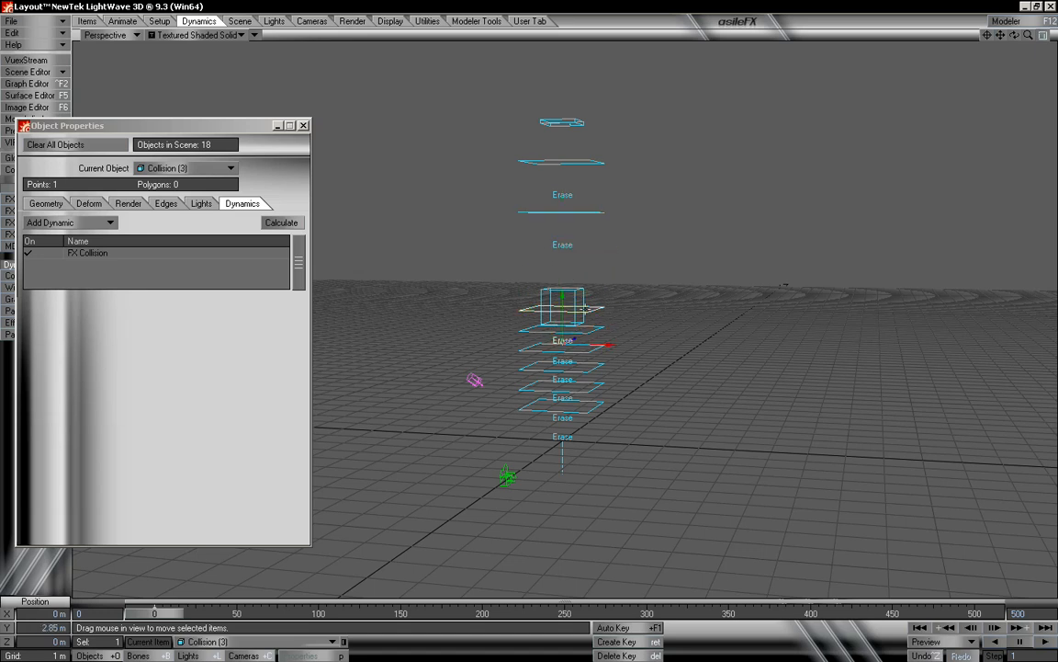
pyautogui.moveTo(564, 340); pyautogui.dragTo(564, 294)
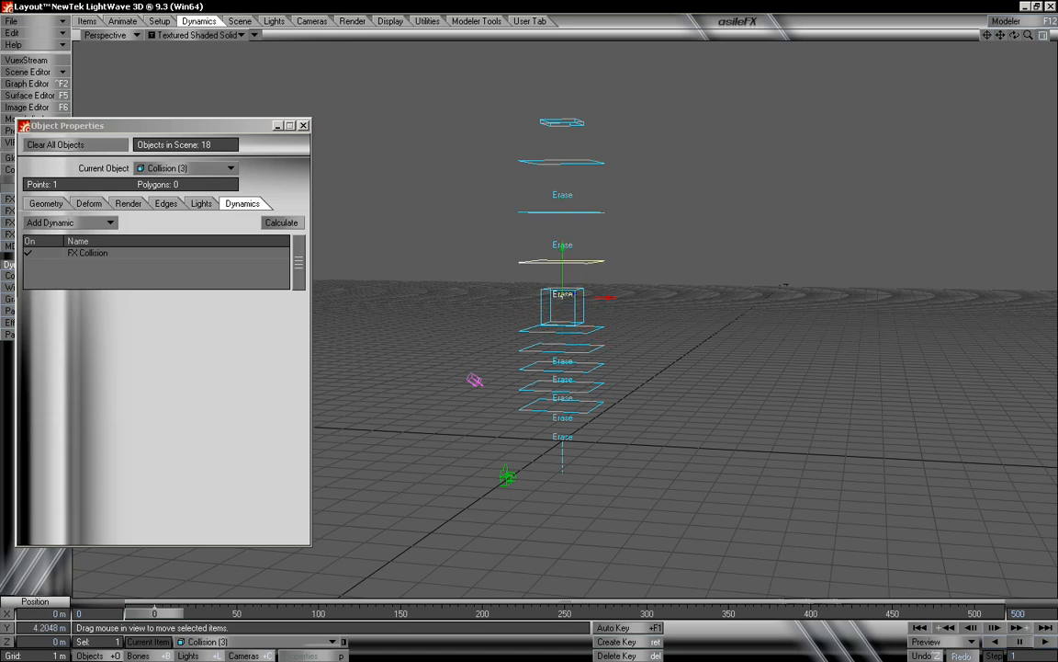
pyautogui.click(592, 328)
pyautogui.moveTo(563, 360); pyautogui.dragTo(563, 333)
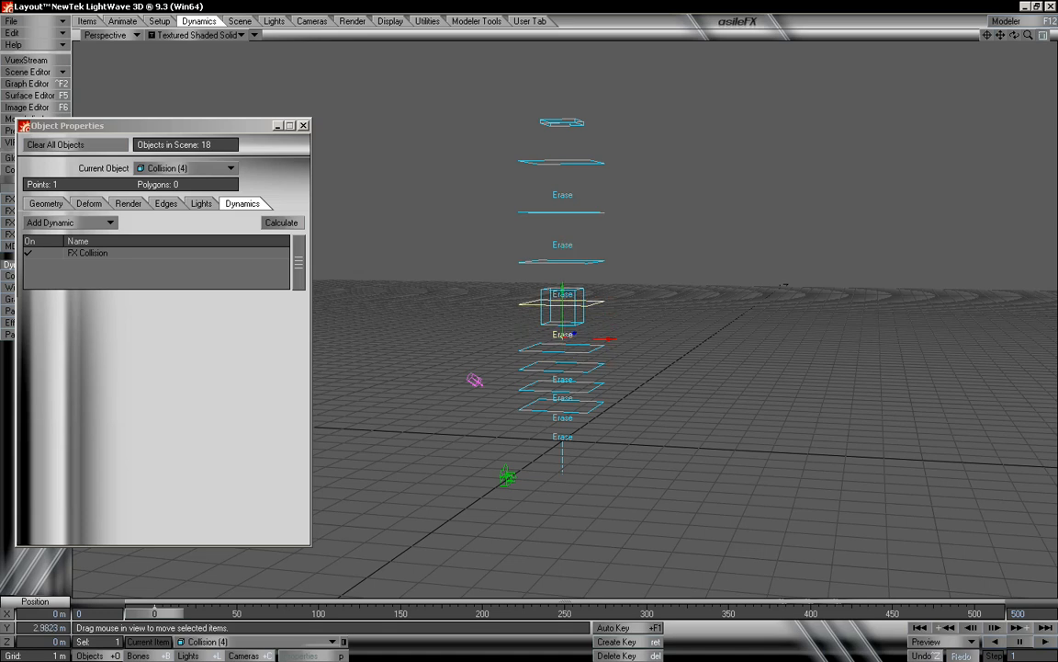
# Lower the three bottom erase planes to space them evenly below Collision (5), with Collision (6) at about Y 0.48 m
pyautogui.click(588, 350)
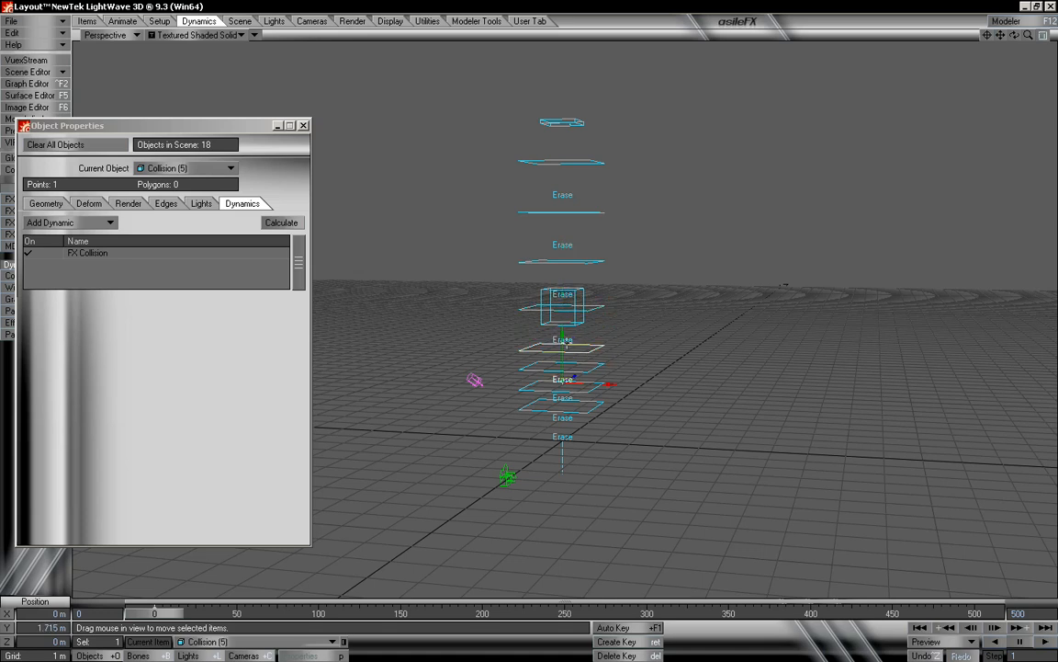
pyautogui.click(585, 407)
pyautogui.moveTo(564, 393); pyautogui.dragTo(565, 476)
pyautogui.click(582, 386)
pyautogui.moveTo(562, 372); pyautogui.dragTo(562, 421)
pyautogui.click(584, 369)
pyautogui.moveTo(562, 353); pyautogui.dragTo(562, 374)
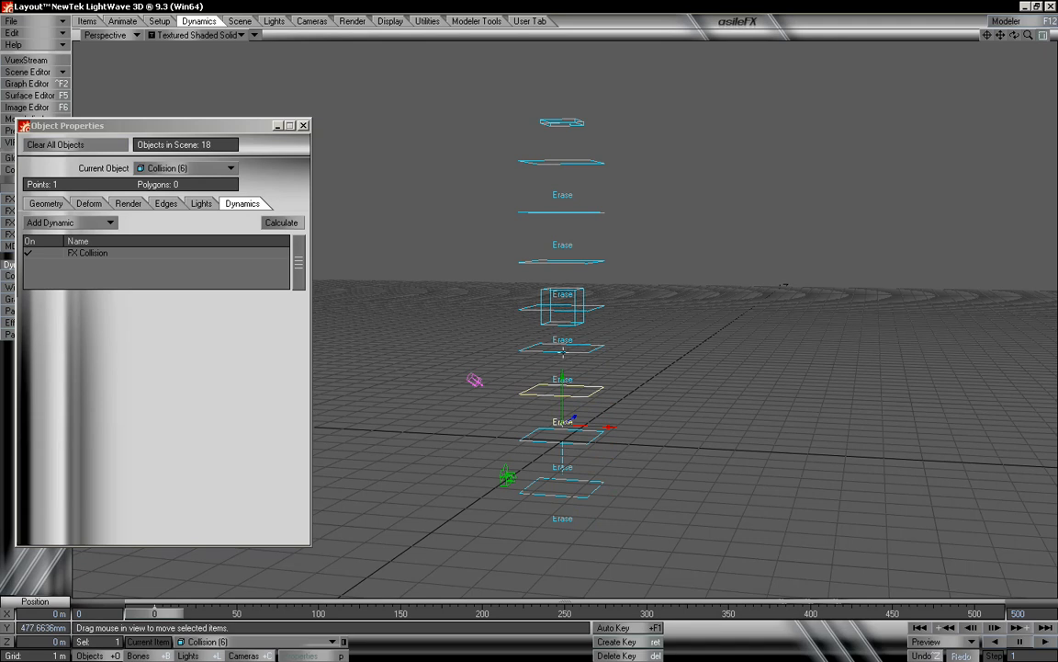
# Recalculate the dynamics with the respaced planes, stop the calculation partway and review the particles back to frame 0
pyautogui.click(280, 224)
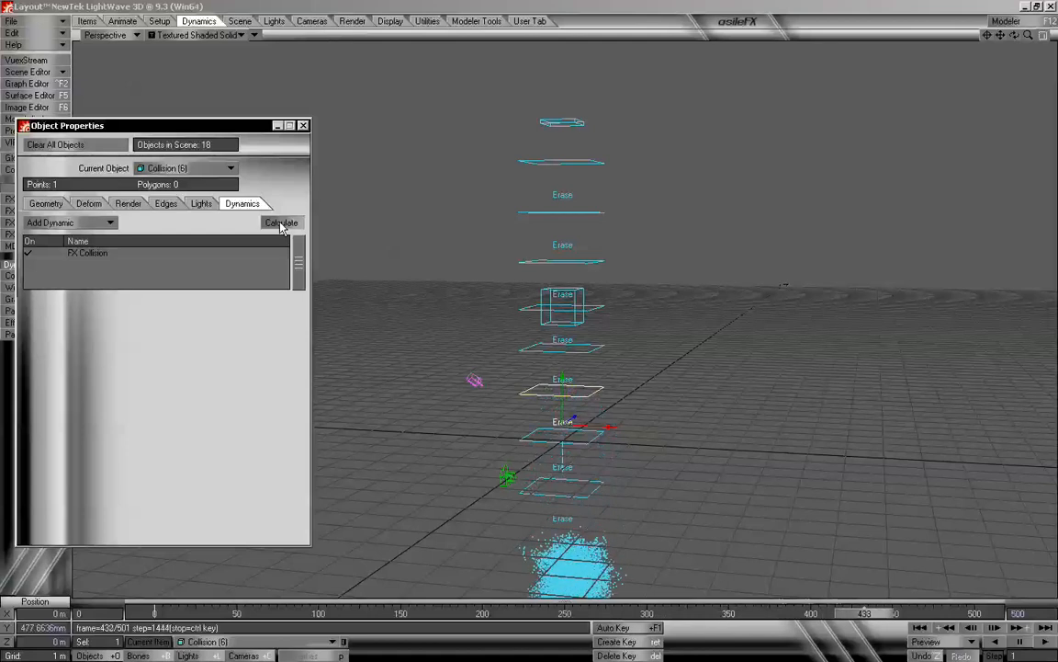
pyautogui.press('ctrl')
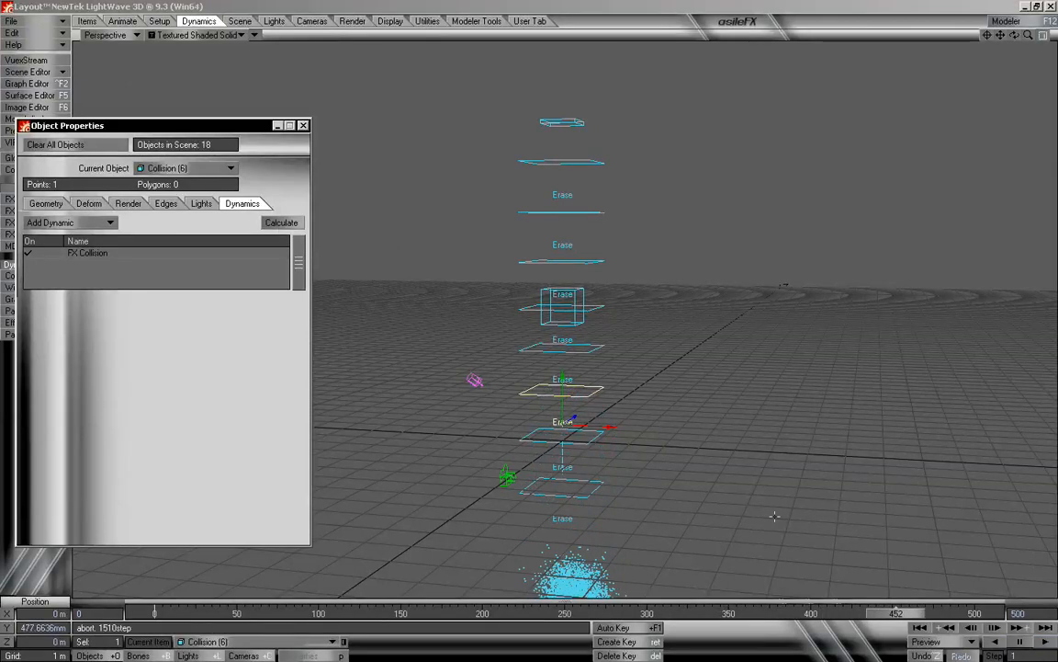
pyautogui.moveTo(913, 614); pyautogui.dragTo(154, 614)
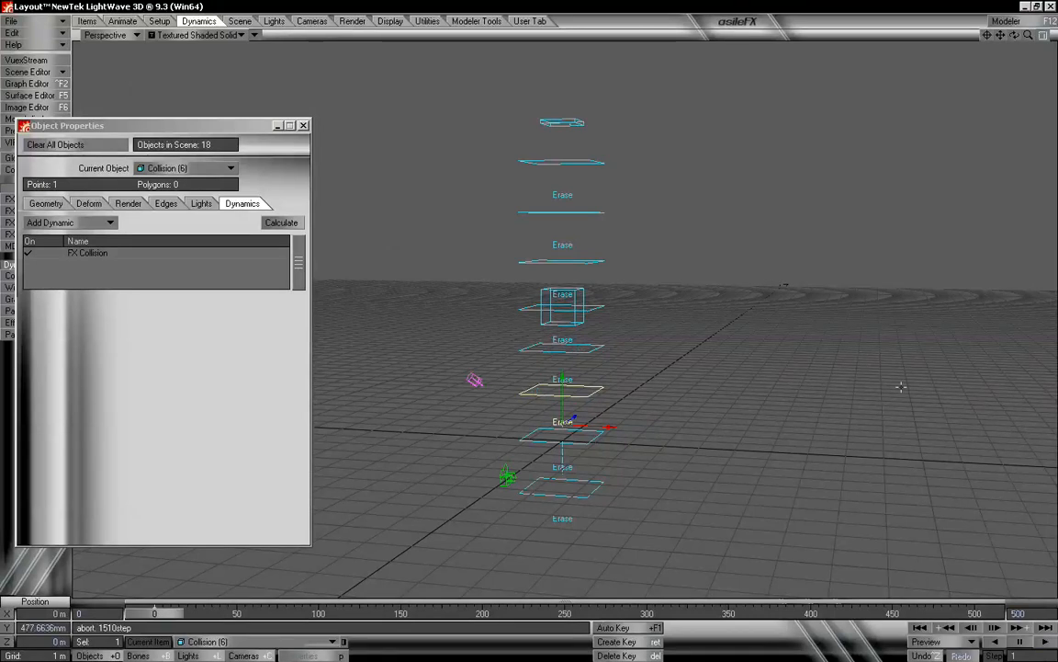
# Add a wind effector assigned to Group_1 from the FX Browser, keeping both dialogs visible
pyautogui.click(304, 125)
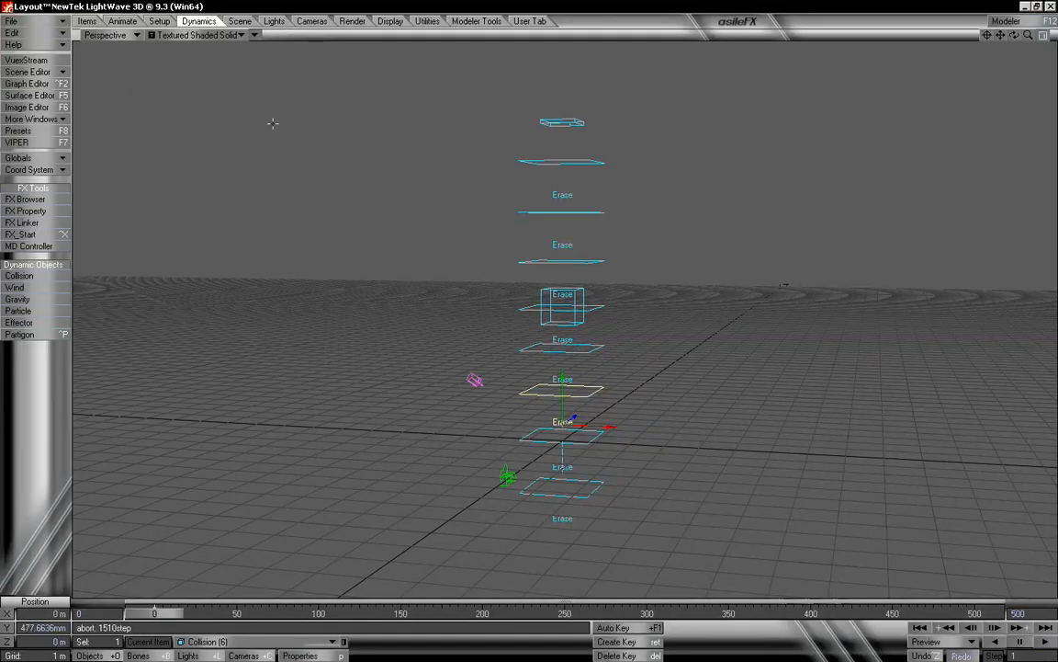
pyautogui.click(28, 199)
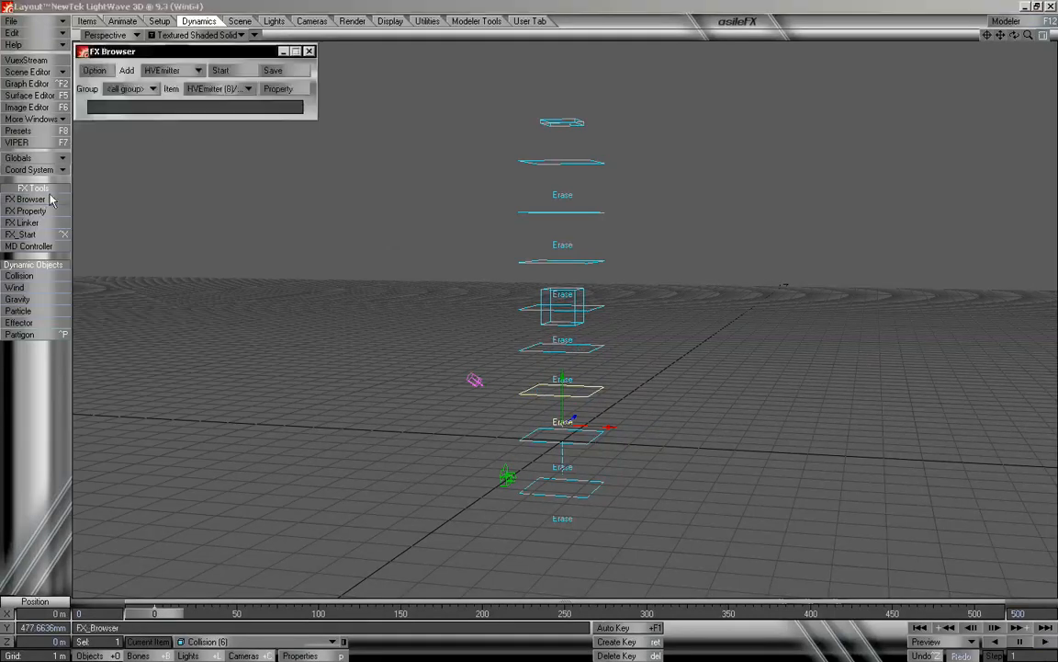
pyautogui.click(130, 90)
pyautogui.click(118, 114)
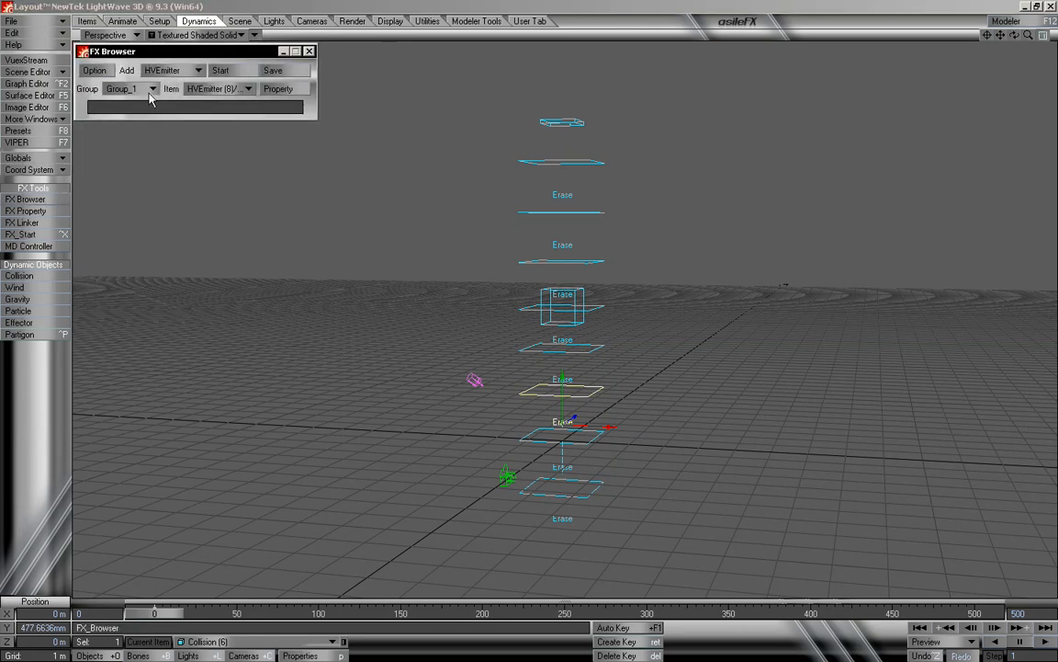
pyautogui.click(181, 74)
pyautogui.click(187, 95)
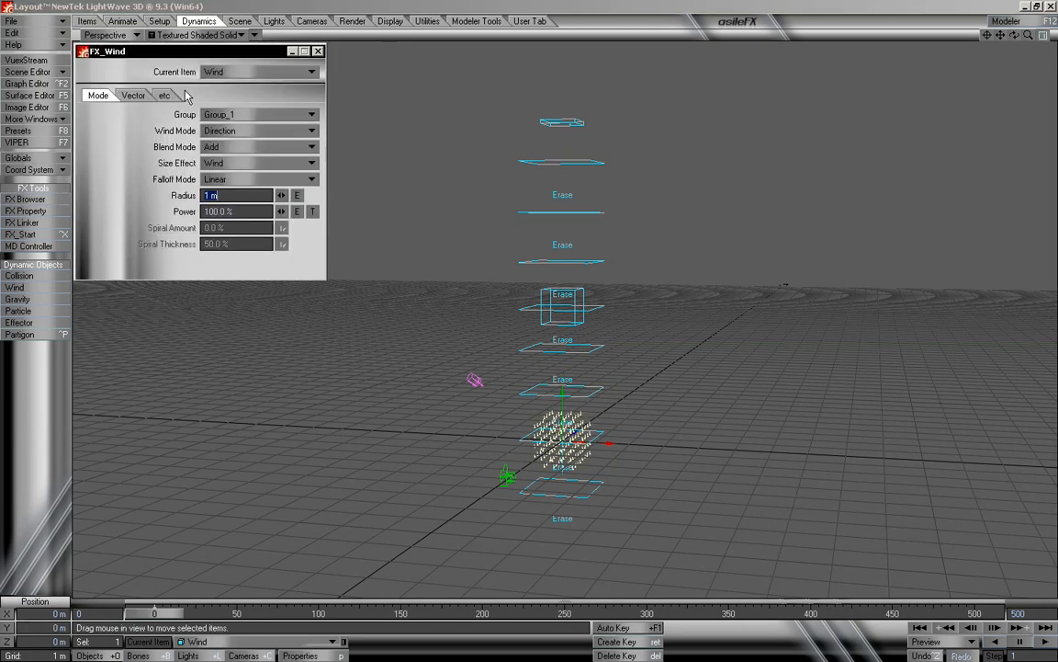
pyautogui.moveTo(209, 80); pyautogui.dragTo(208, 132)
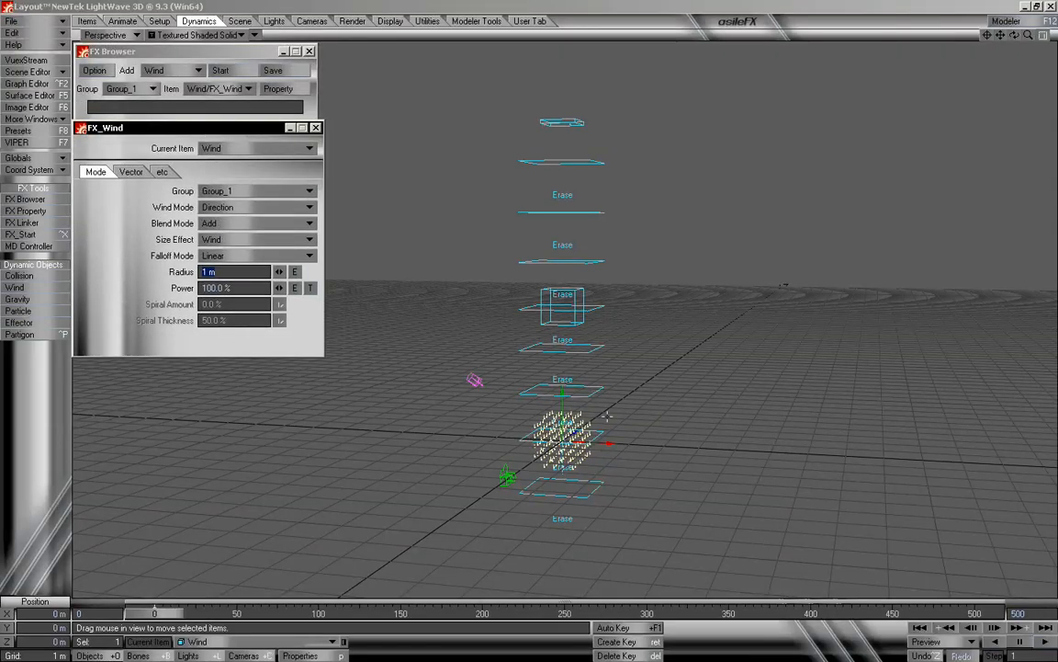
# Raise the new wind to about Y 8.6 m around the topmost emitter and set its radius to 2 m
pyautogui.moveTo(628, 409); pyautogui.dragTo(628, 117)
pyautogui.moveTo(536, 437); pyautogui.dragTo(536, 430)
pyautogui.click(229, 272)
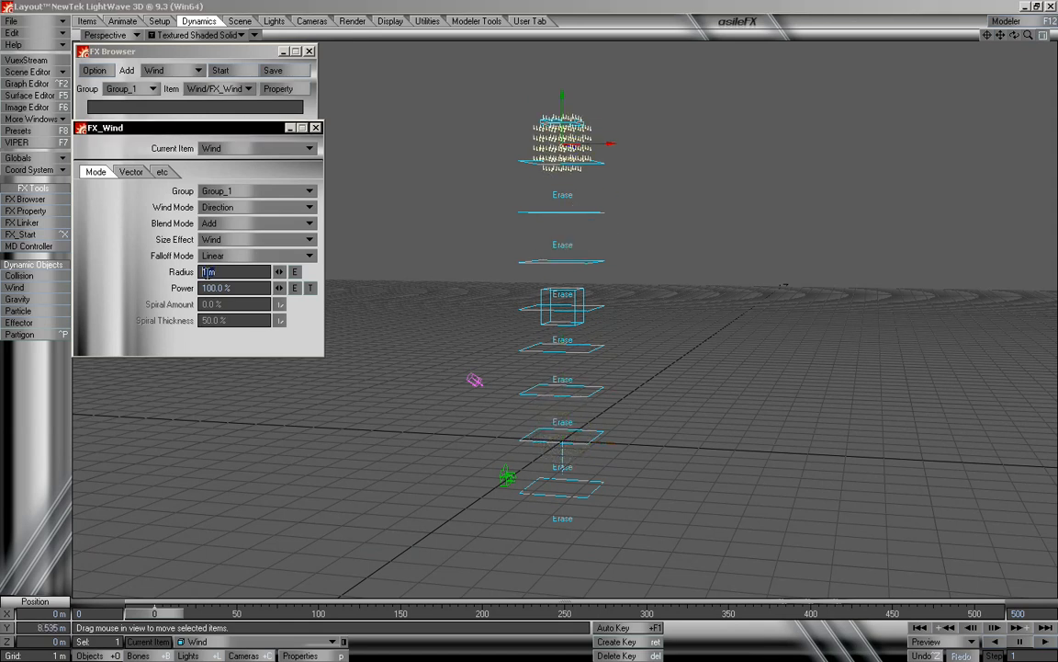
pyautogui.write('1.5')
pyautogui.press('Tab')
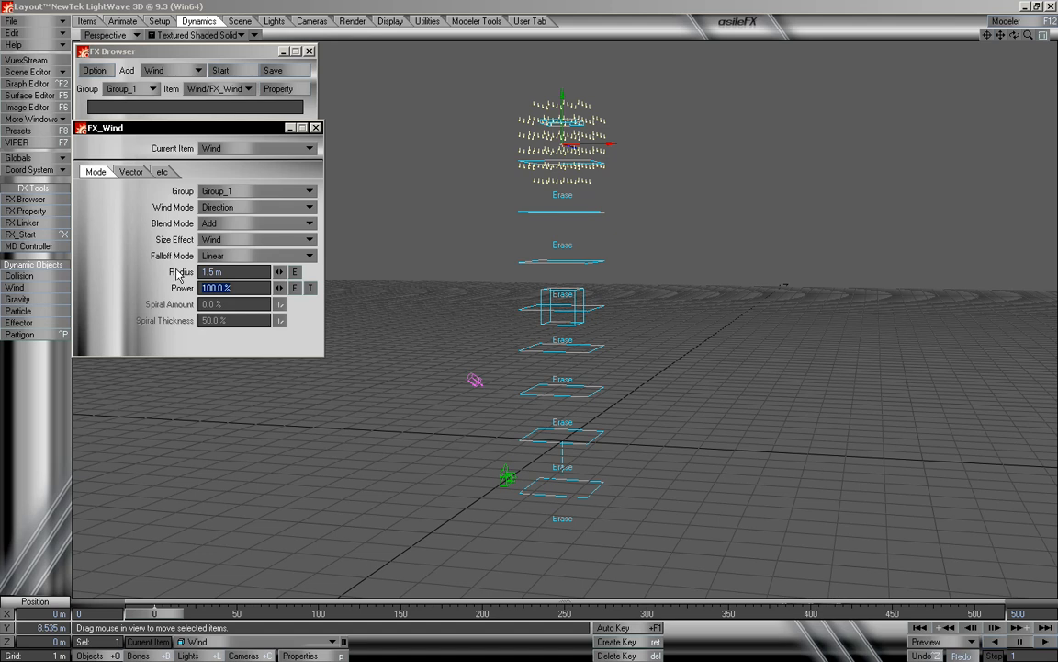
pyautogui.click(229, 271)
pyautogui.write('2')
pyautogui.press('Tab')
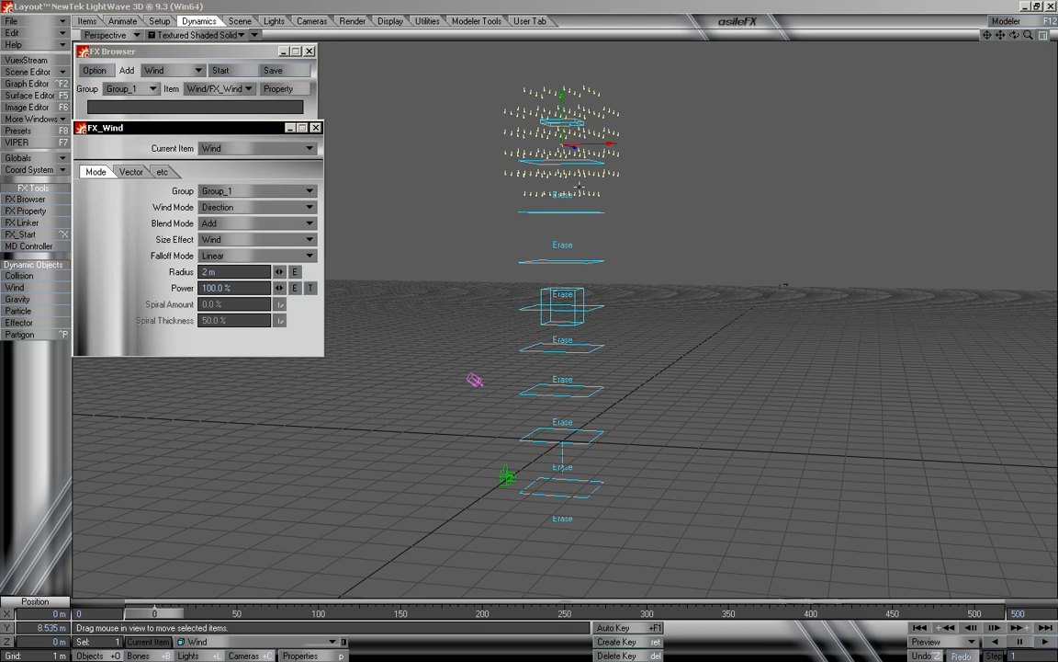
pyautogui.moveTo(616, 211); pyautogui.dragTo(617, 207, button='right')
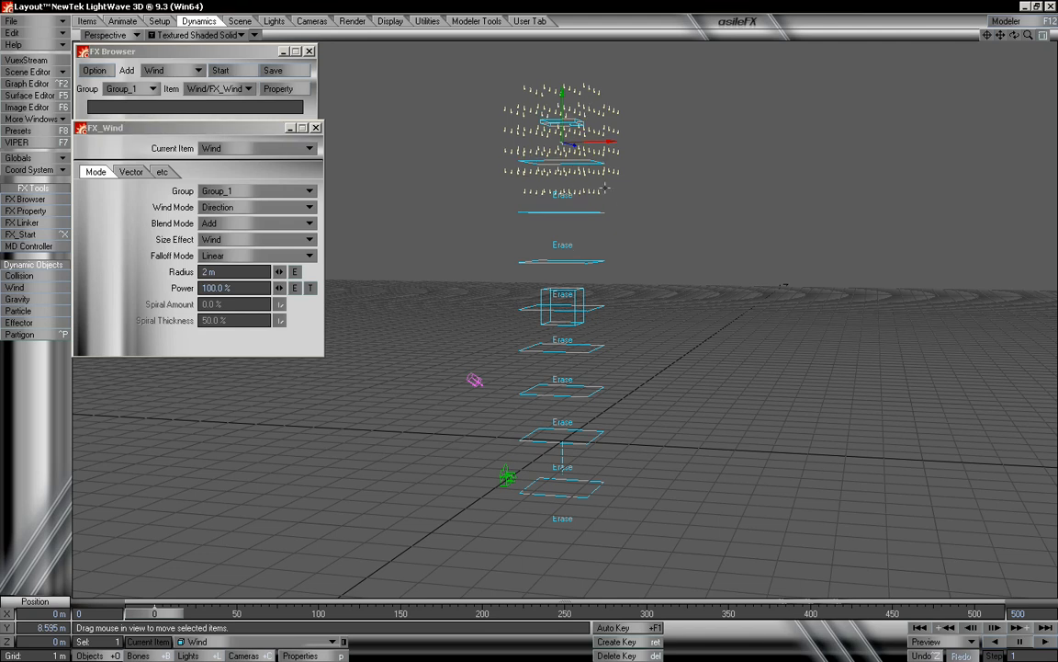
pyautogui.moveTo(651, 219)
pyautogui.keyDown('alt'); pyautogui.mouseDown()
pyautogui.moveTo(658, 250)
pyautogui.moveTo(651, 239)
pyautogui.mouseUp(); pyautogui.keyUp('alt')
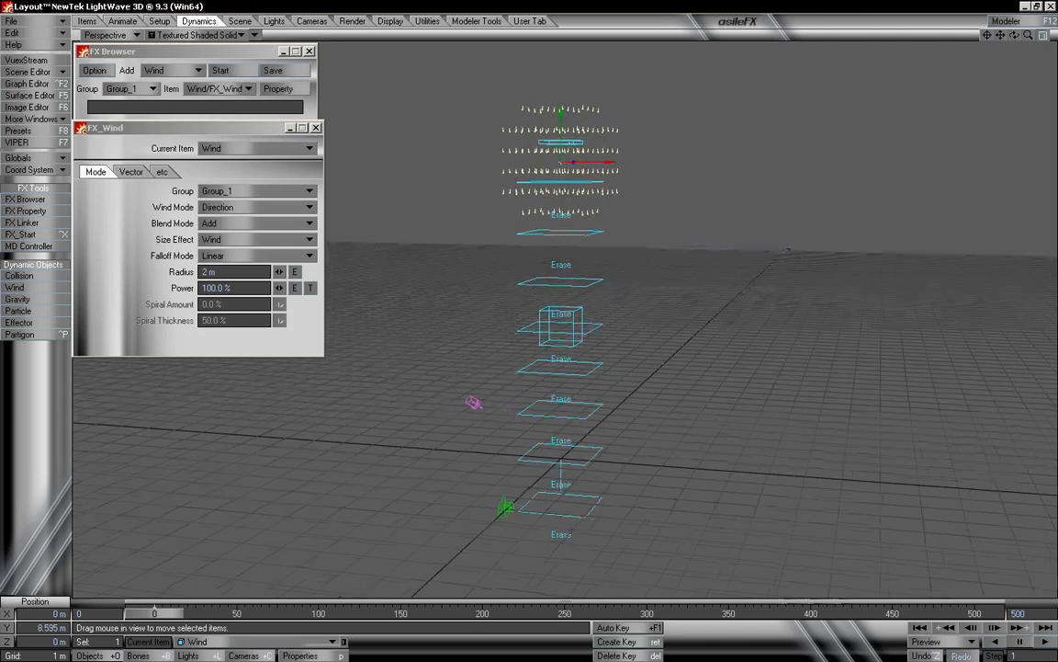
# Set the wind's mode to Turbulence with 250% power and close the wind and FX Browser windows
pyautogui.click(244, 209)
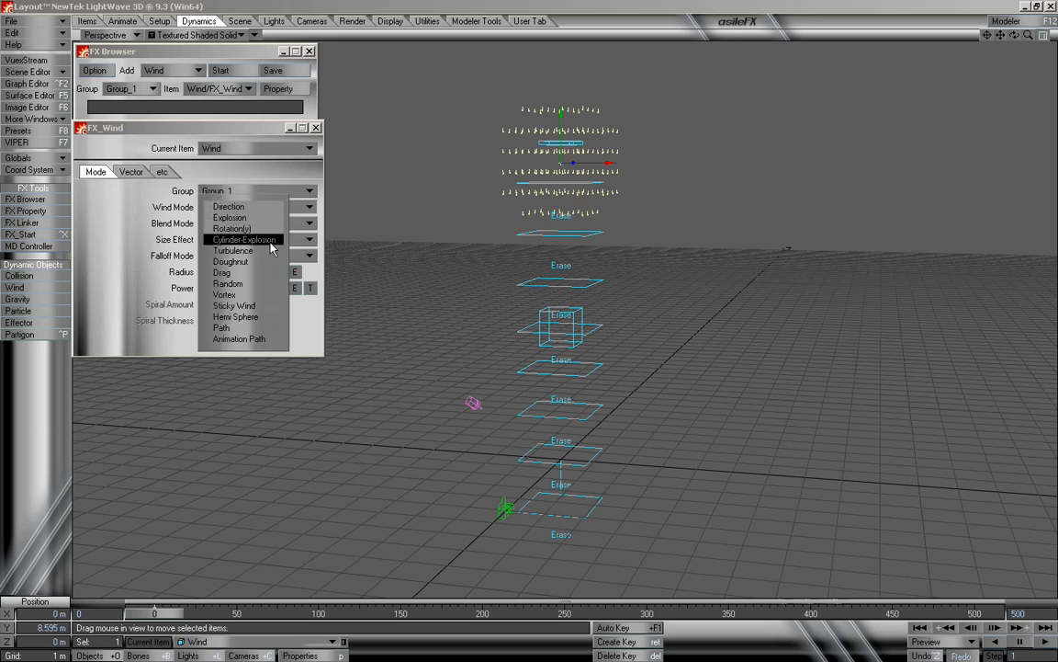
pyautogui.click(257, 250)
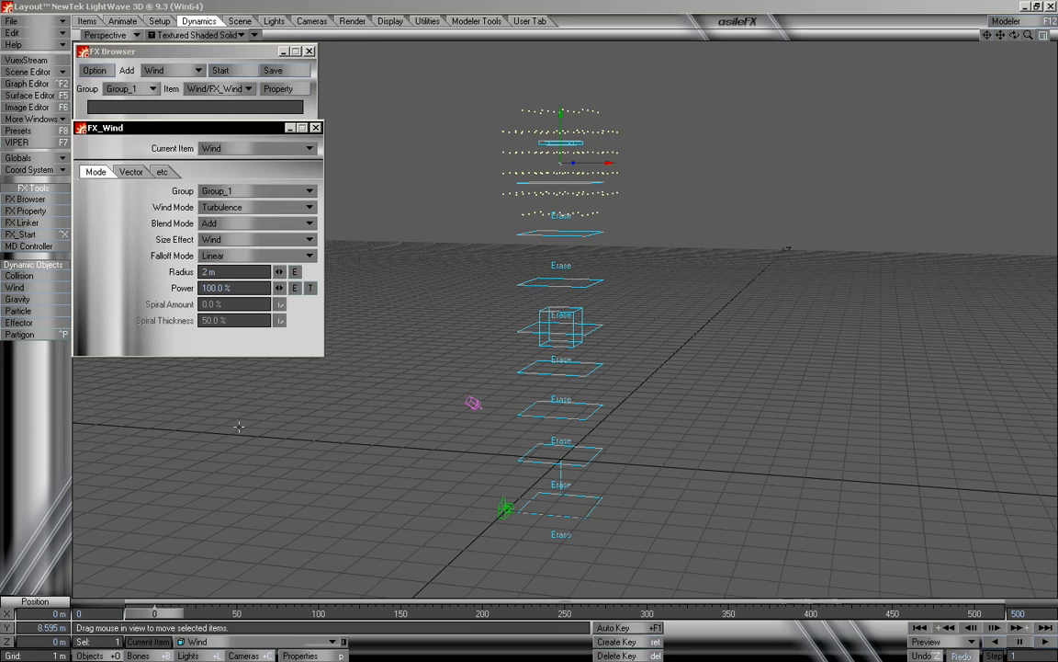
pyautogui.moveTo(156, 620)
pyautogui.mouseDown()
pyautogui.moveTo(246, 617)
pyautogui.moveTo(155, 617)
pyautogui.mouseUp()
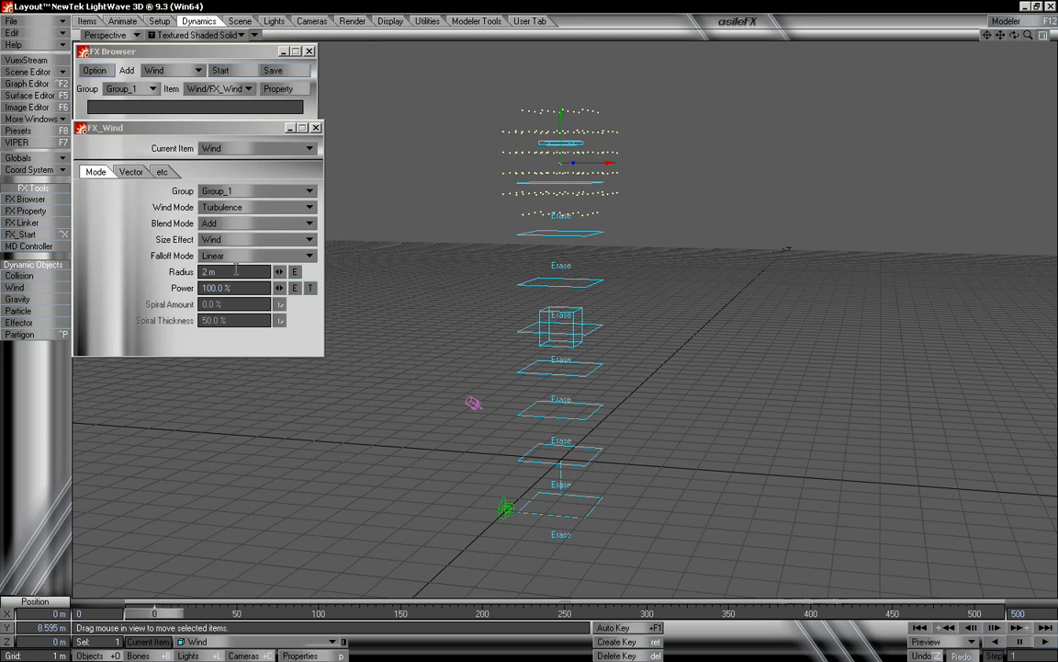
pyautogui.click(241, 288)
pyautogui.write('25')
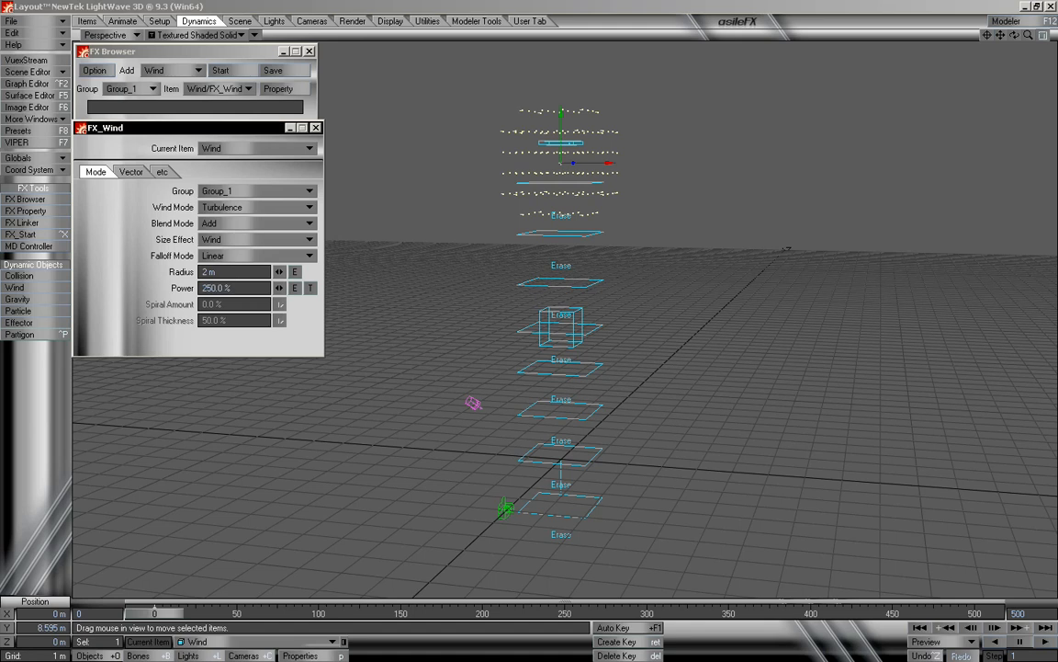
pyautogui.moveTo(173, 615); pyautogui.dragTo(140, 615)
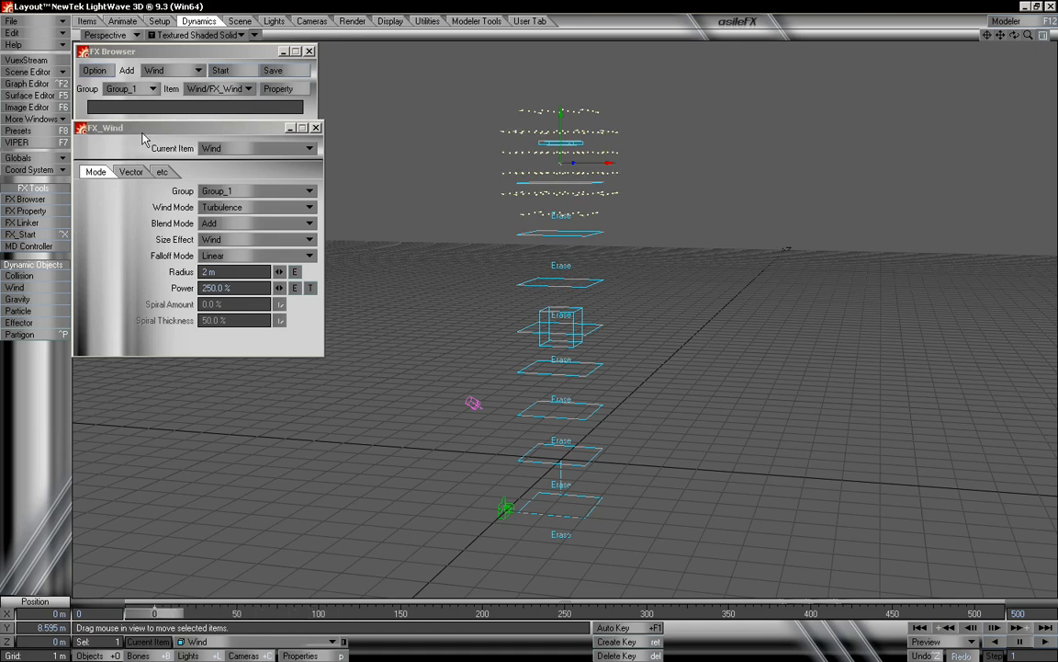
pyautogui.click(261, 54)
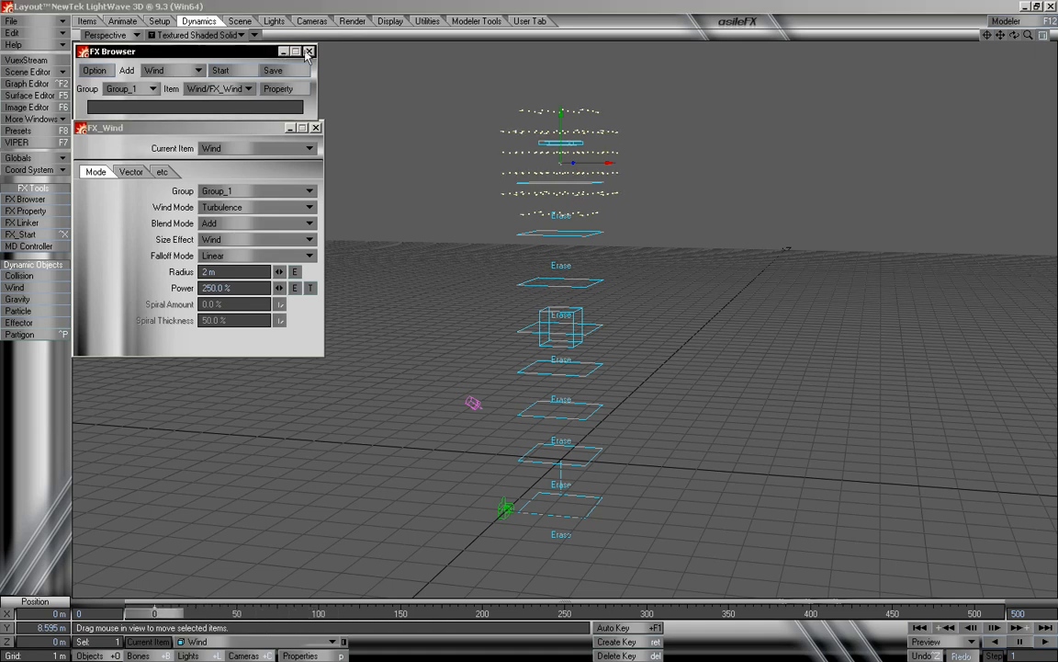
pyautogui.click(309, 52)
pyautogui.click(315, 127)
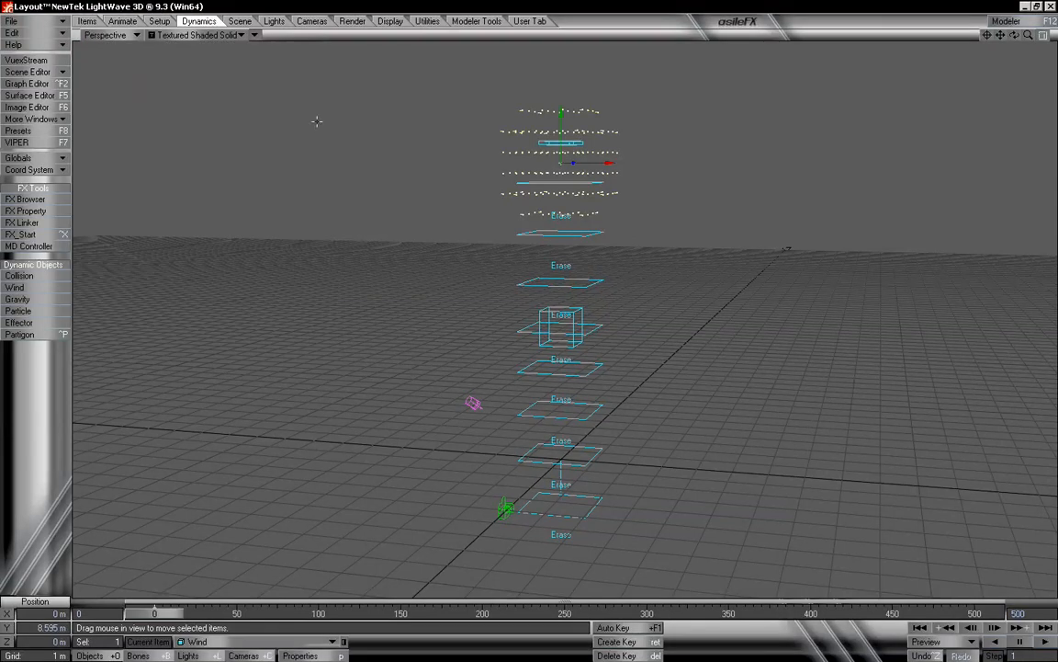
# Compare the group assignments of Wind and HVEmitter (1) in their dynamics properties
pyautogui.press('p')
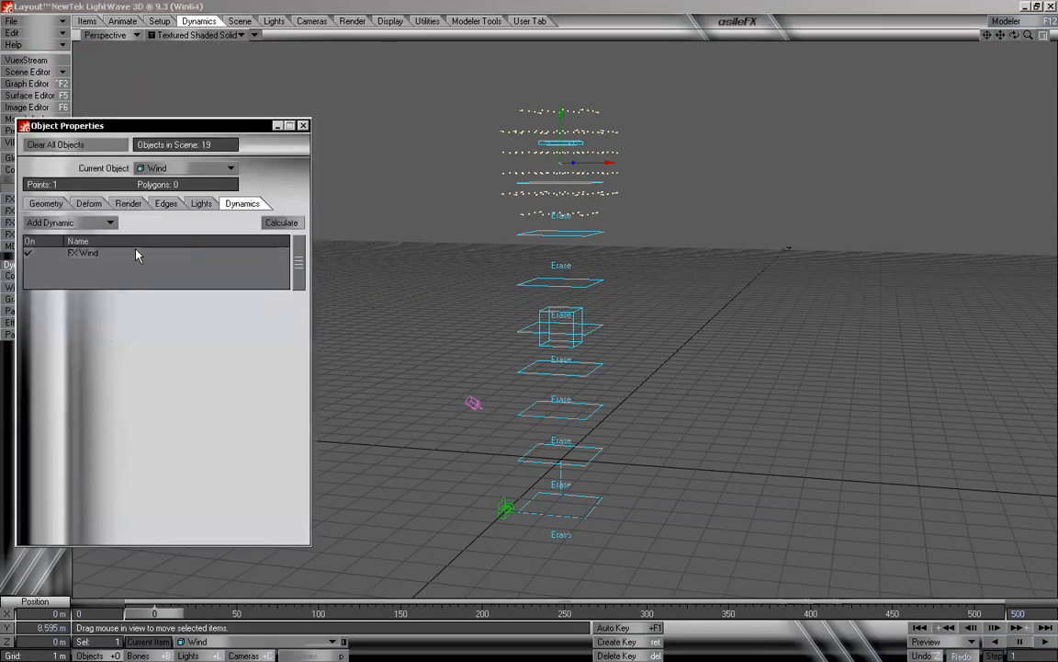
pyautogui.click(188, 252)
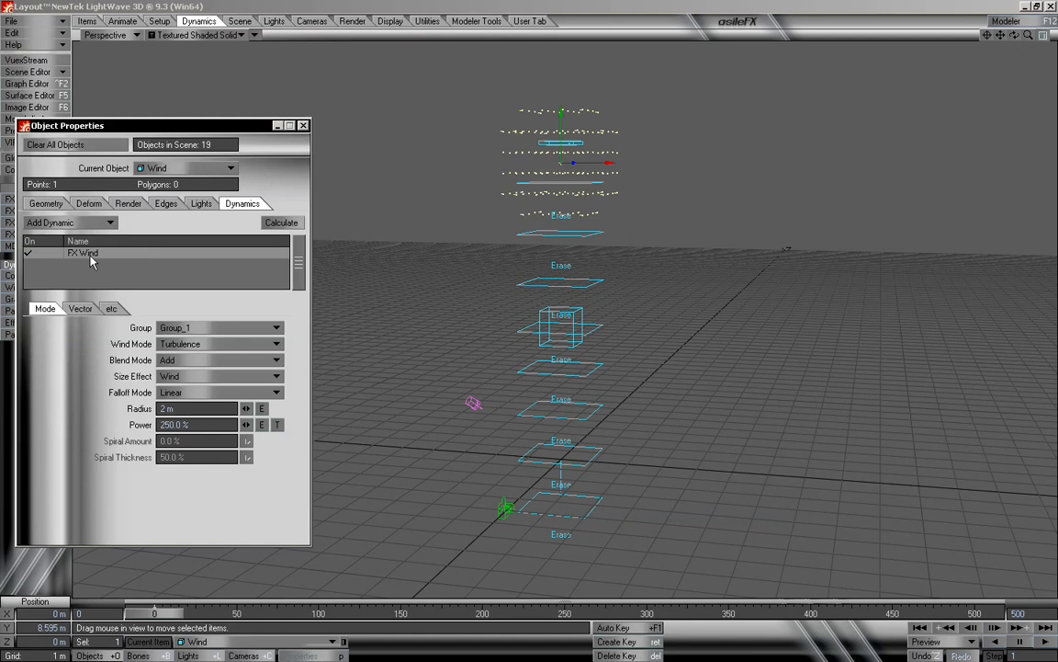
pyautogui.click(195, 168)
pyautogui.click(196, 13)
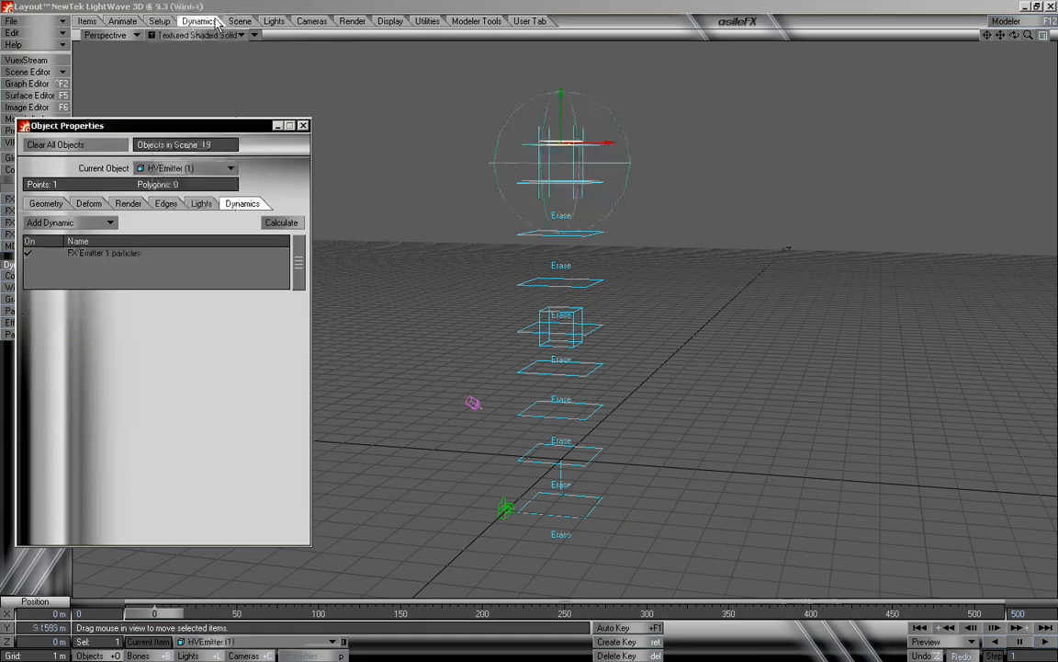
pyautogui.click(147, 253)
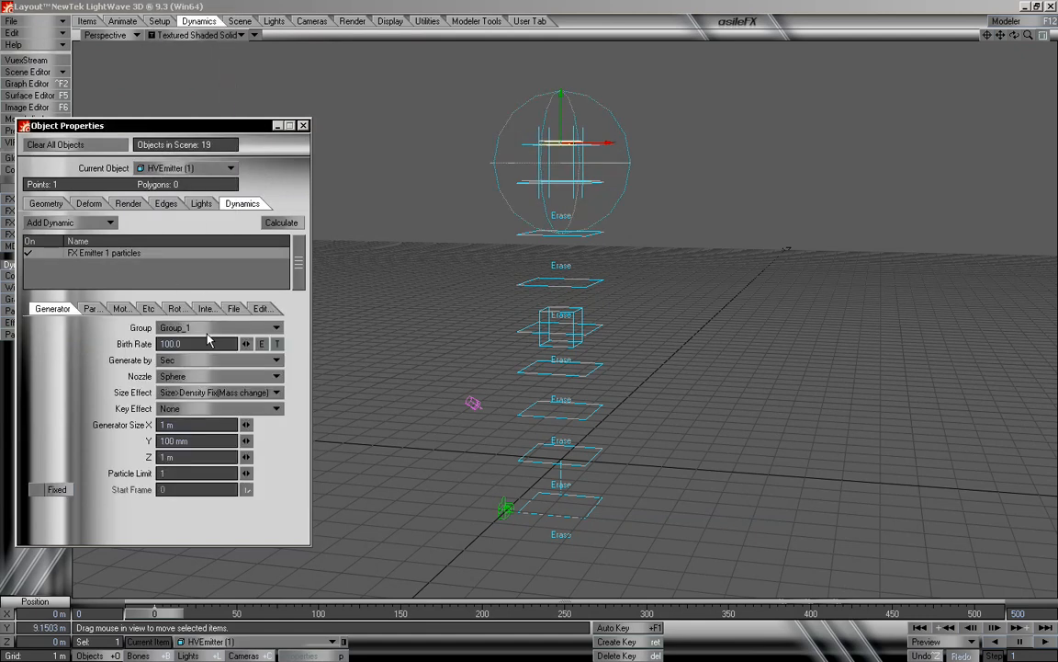
pyautogui.click(189, 168)
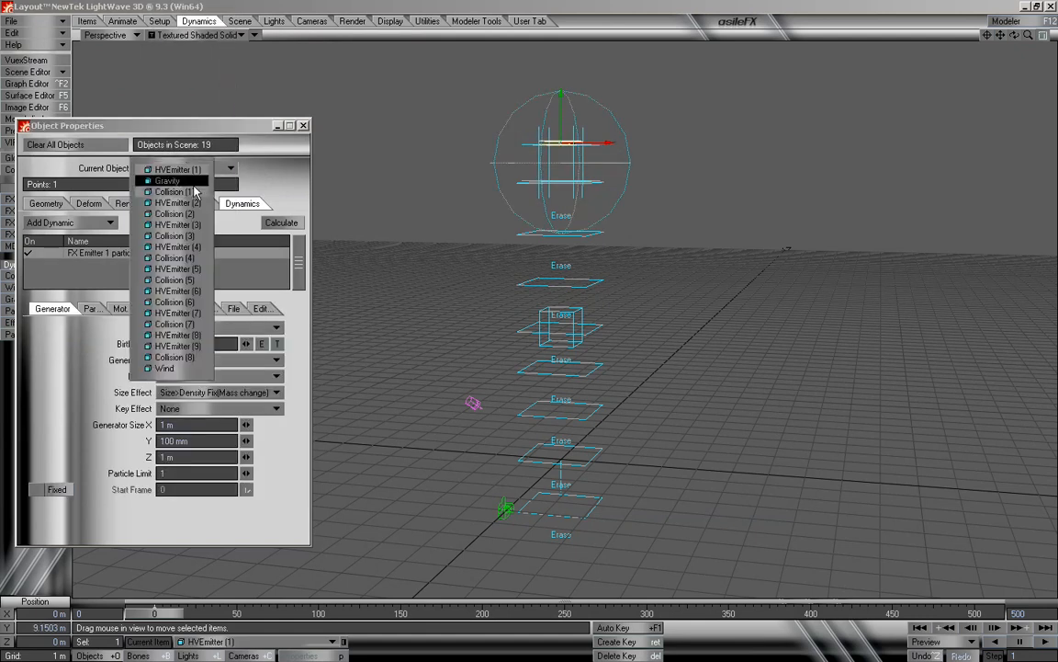
pyautogui.click(180, 368)
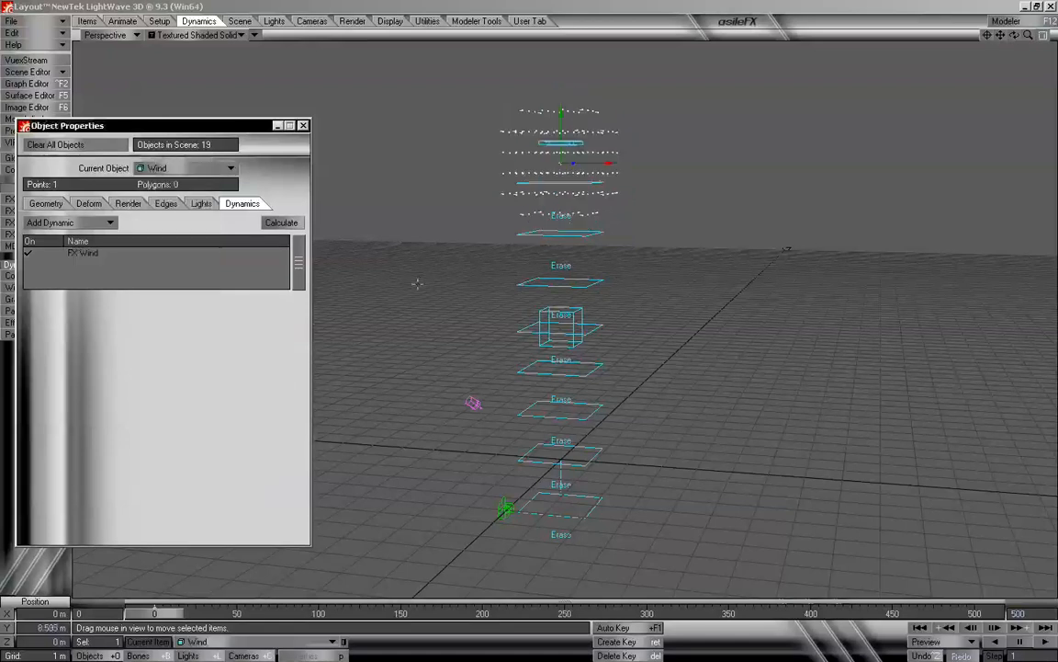
pyautogui.moveTo(1015, 36); pyautogui.dragTo(1002, 63)
pyautogui.click(304, 127)
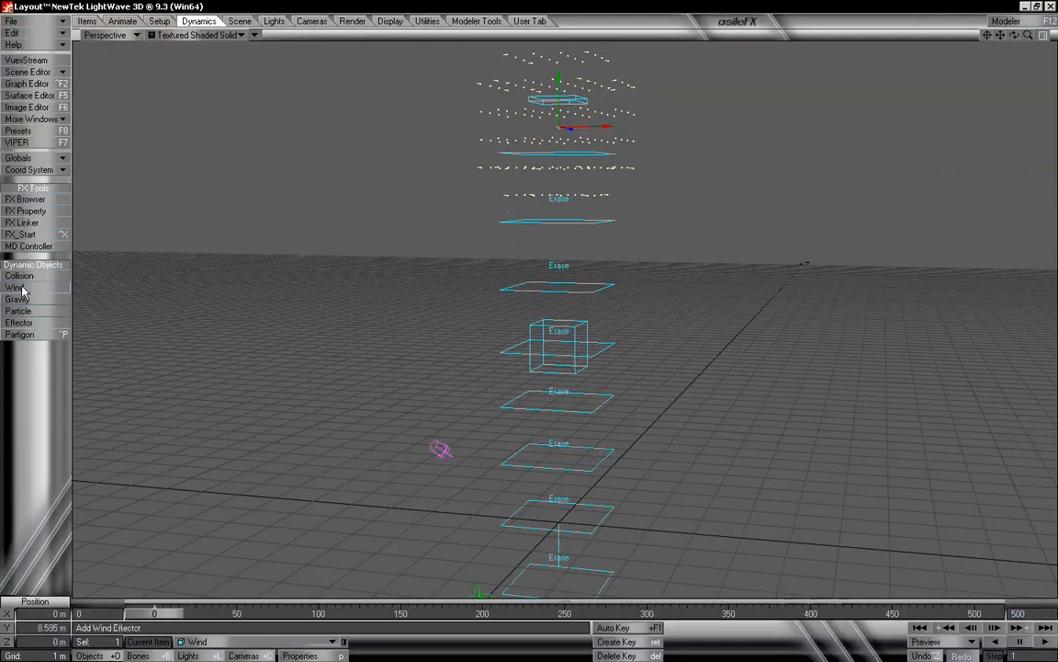
# Add a wind effector named wind_2 for Group_2 with a 2 m radius and Vortex mode
pyautogui.click(26, 290)
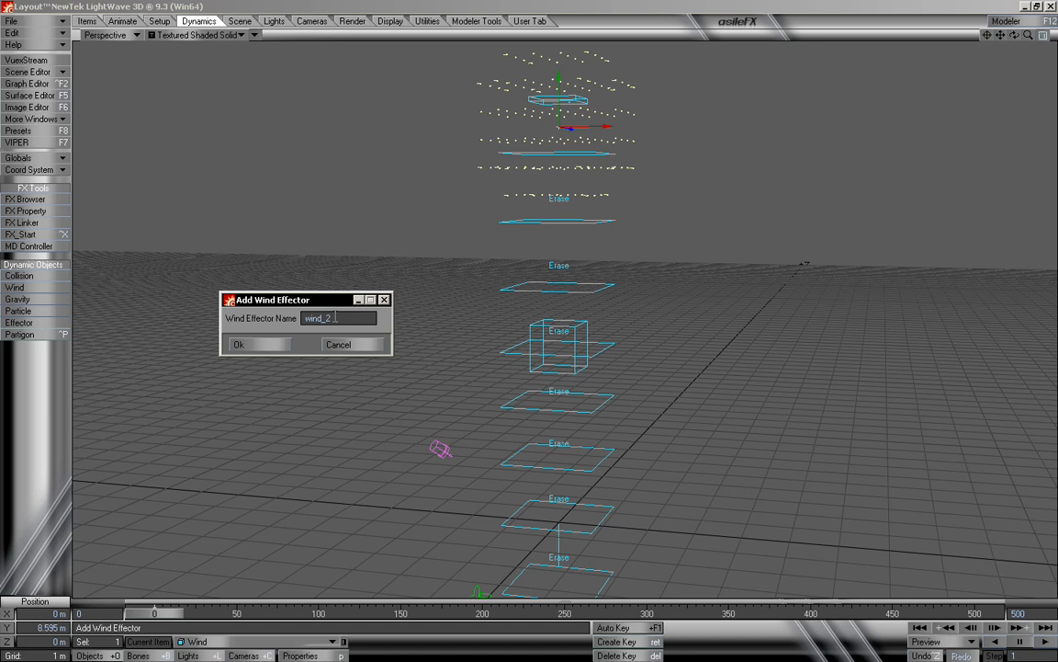
pyautogui.click(238, 343)
pyautogui.click(244, 169)
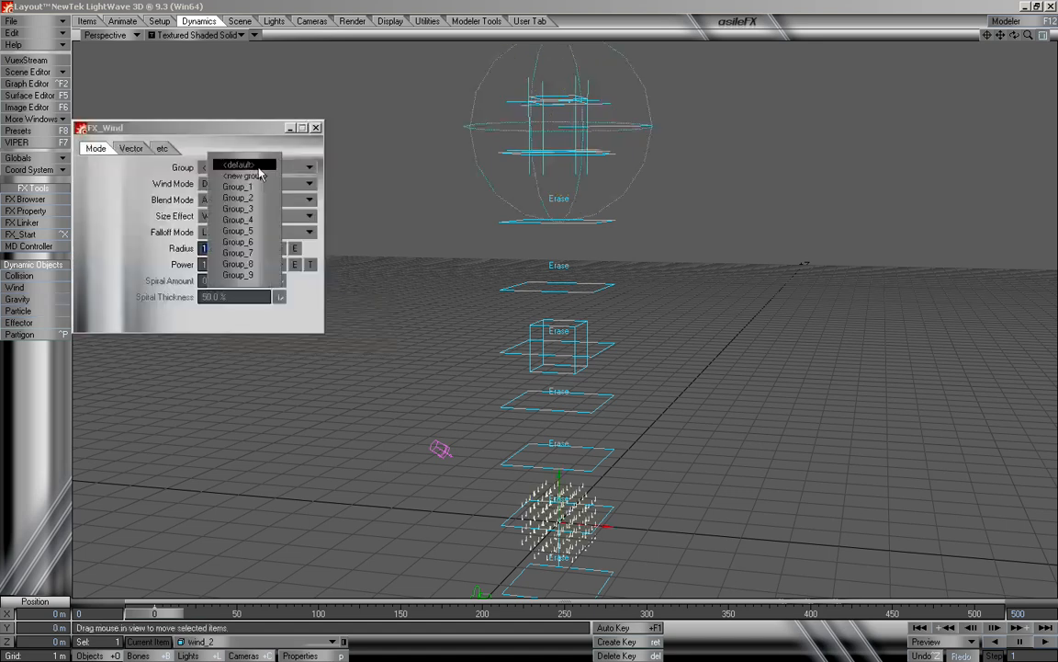
pyautogui.click(273, 199)
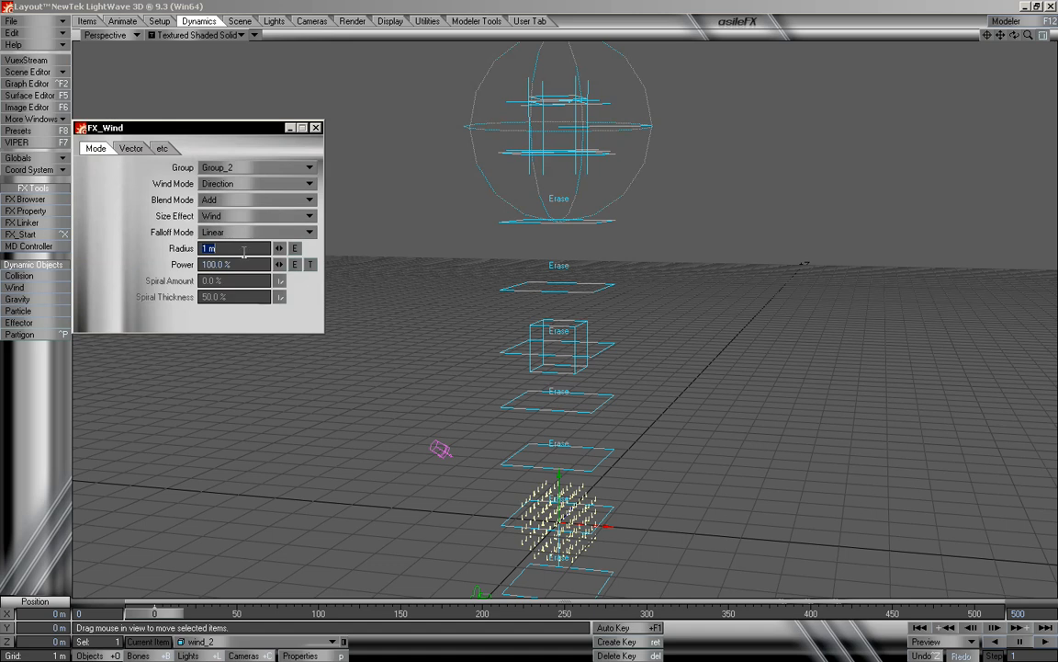
pyautogui.write('2')
pyautogui.press('Tab')
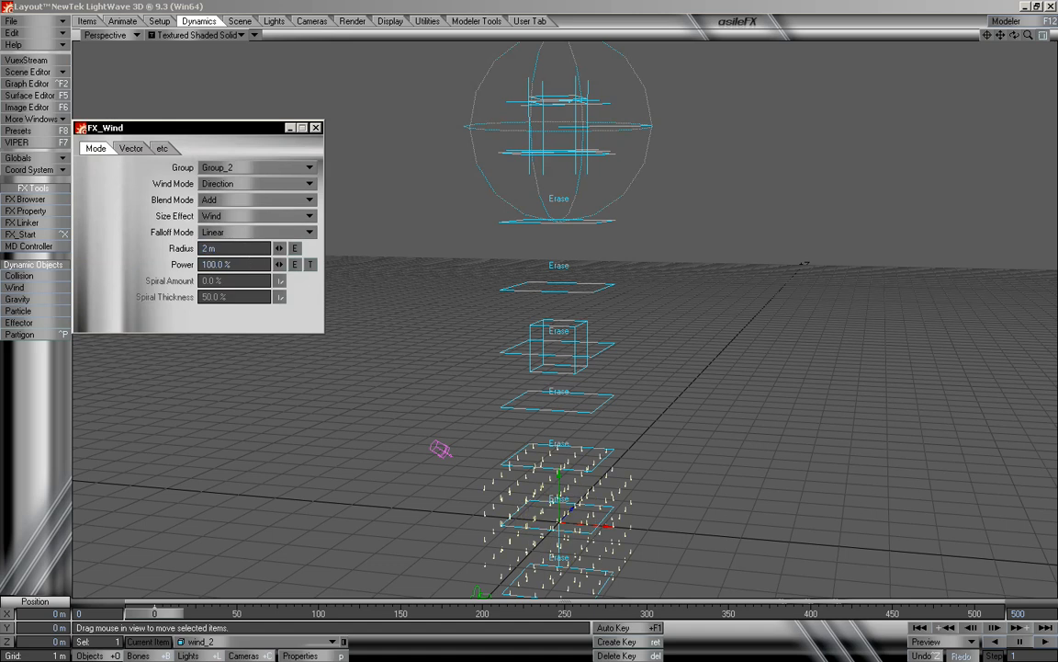
pyautogui.click(265, 183)
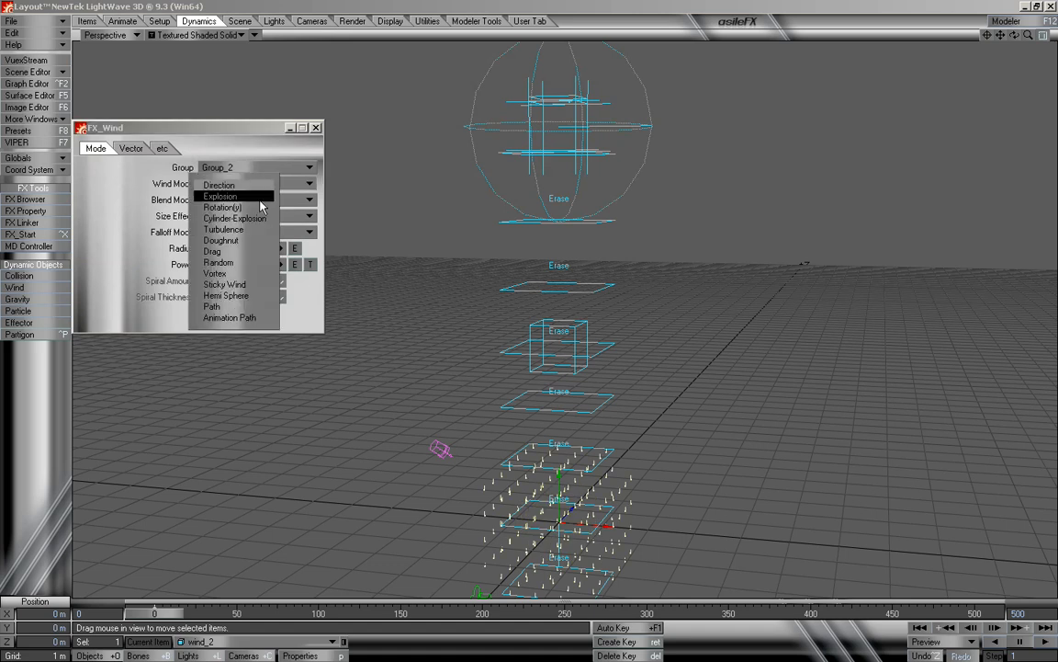
pyautogui.click(229, 273)
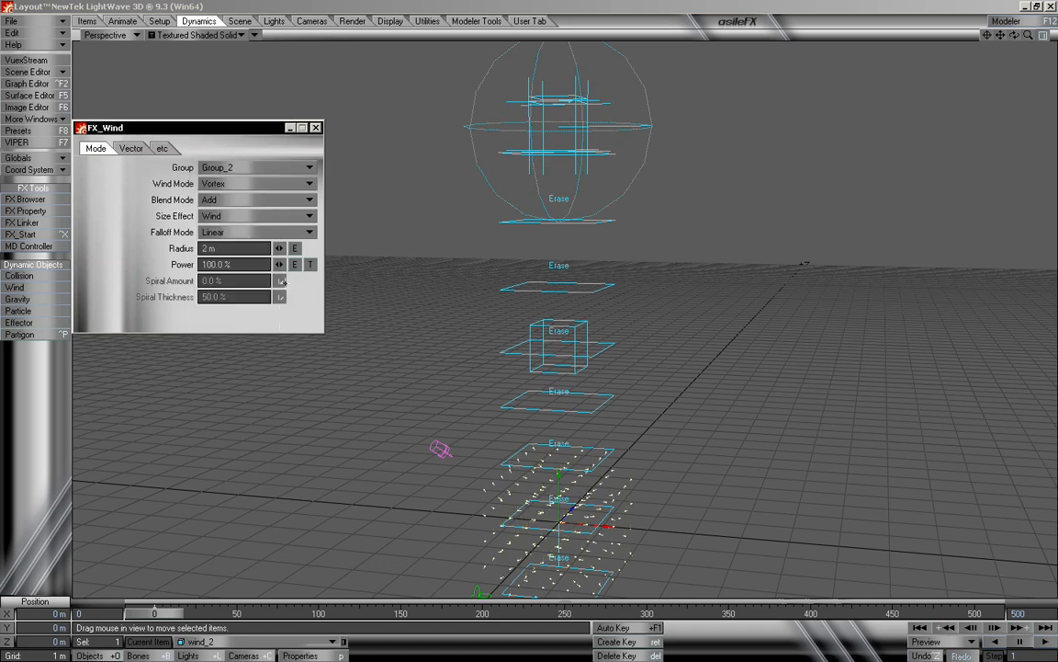
# Raise wind_2 to about Y 7.2 m, just below the first wind, and close its settings
pyautogui.moveTo(562, 481); pyautogui.dragTo(562, 151)
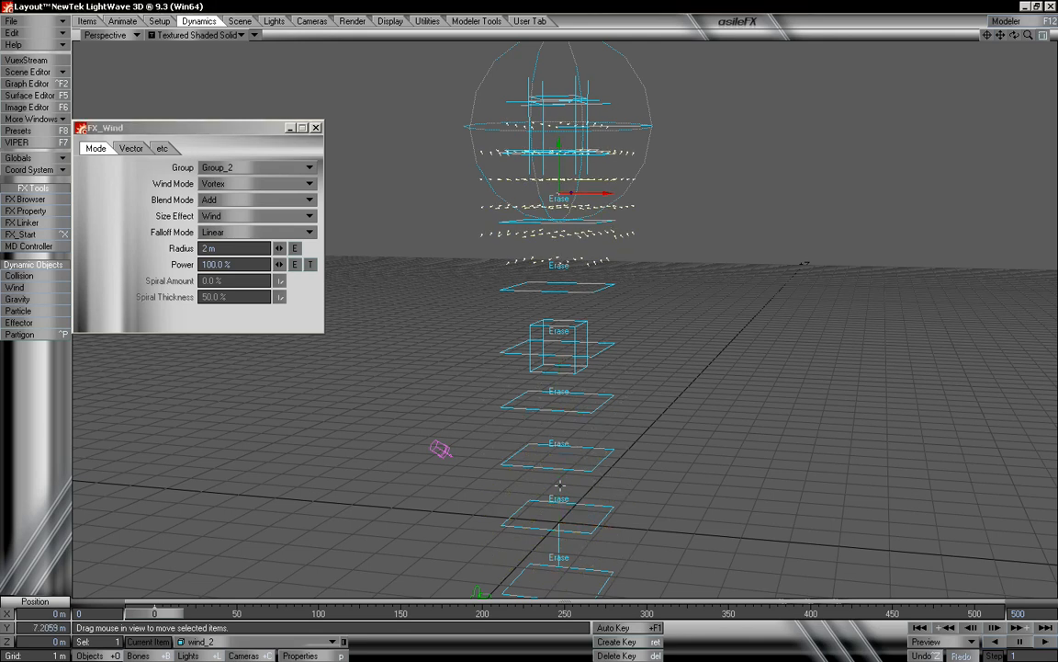
pyautogui.moveTo(154, 613)
pyautogui.mouseDown()
pyautogui.moveTo(312, 613)
pyautogui.moveTo(154, 613)
pyautogui.mouseUp()
pyautogui.click(316, 128)
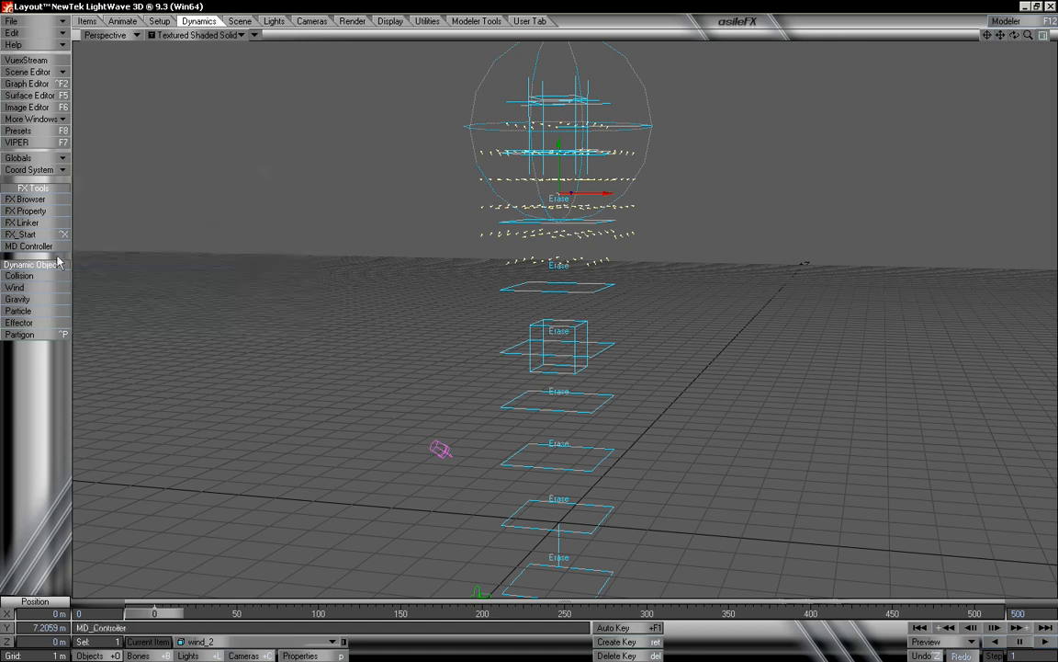
# Add a wind effector named wind_3 for Group_3 with a 2 m radius and raise it to about Y 5.88 m
pyautogui.click(15, 287)
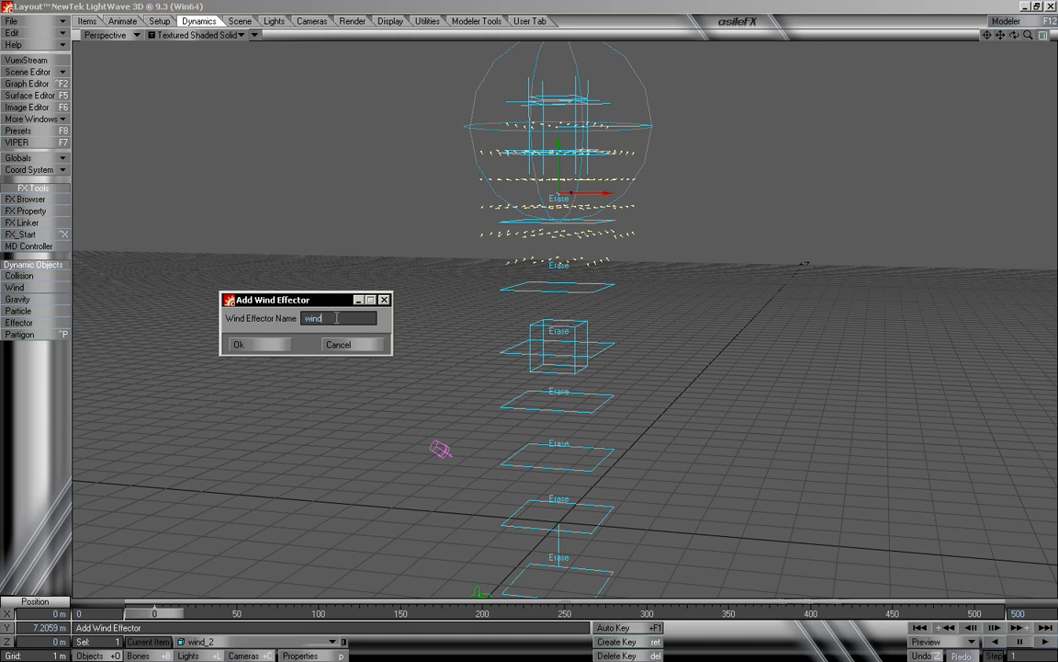
pyautogui.click(266, 343)
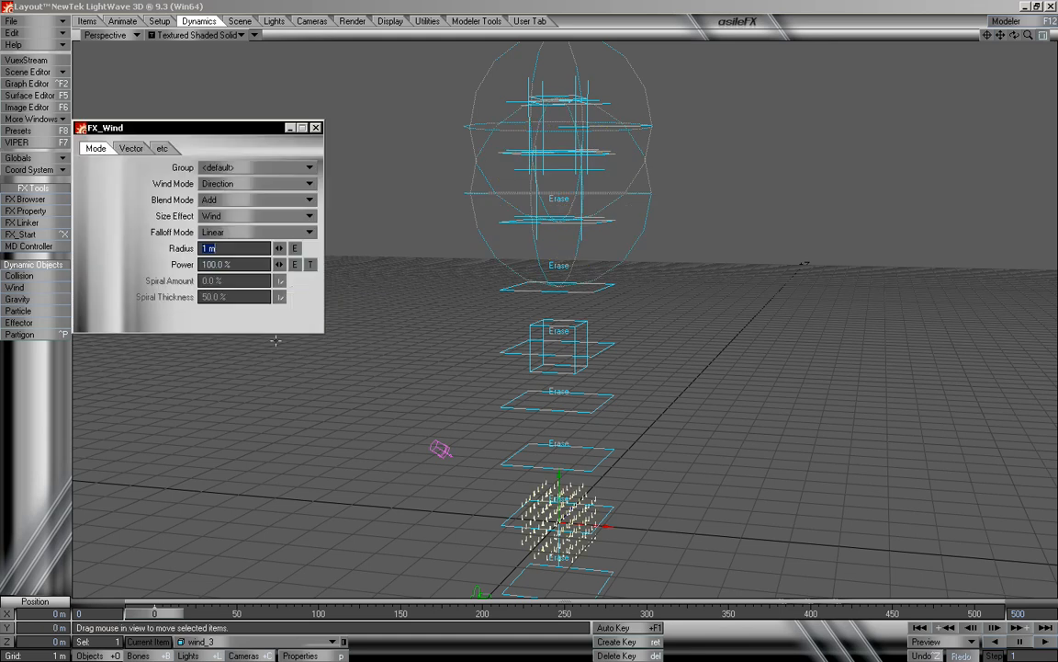
pyautogui.write('2')
pyautogui.press('Tab')
pyautogui.click(256, 167)
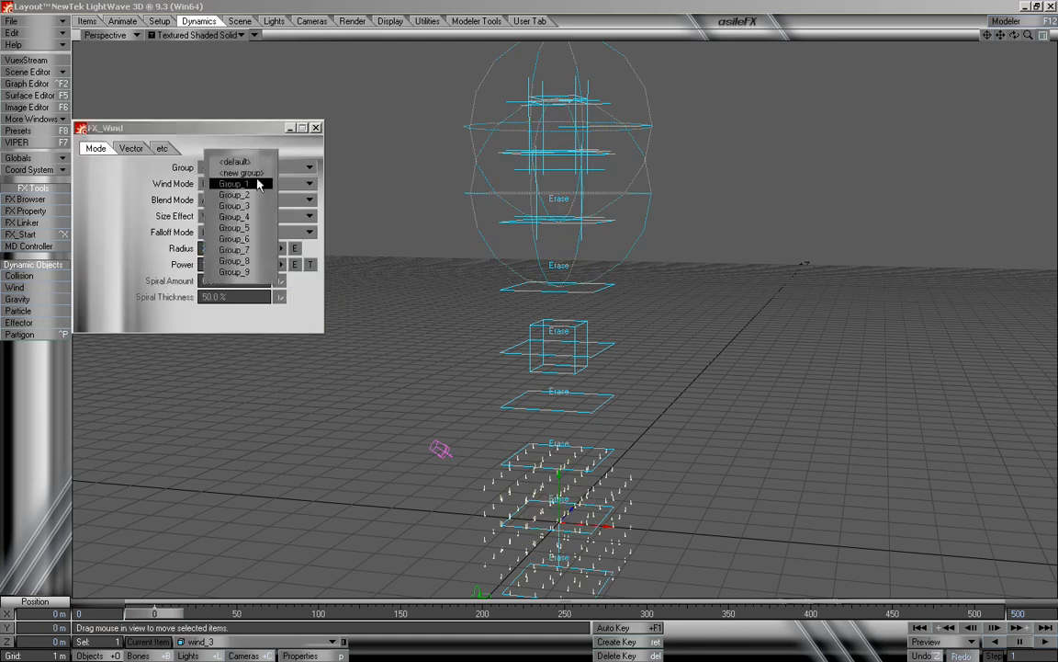
pyautogui.click(266, 195)
pyautogui.moveTo(591, 461); pyautogui.dragTo(591, 200, button='right')
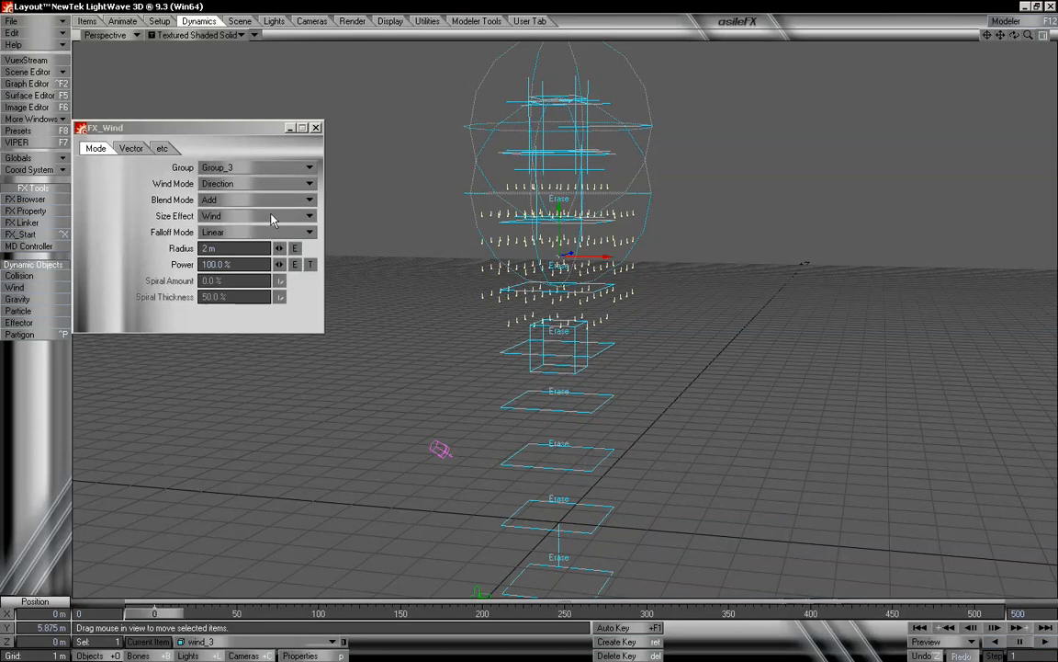
# Try the Cylinder-Explosion, Random and Explosion modes on wind_3, scrubbing the timeline for each
pyautogui.click(264, 182)
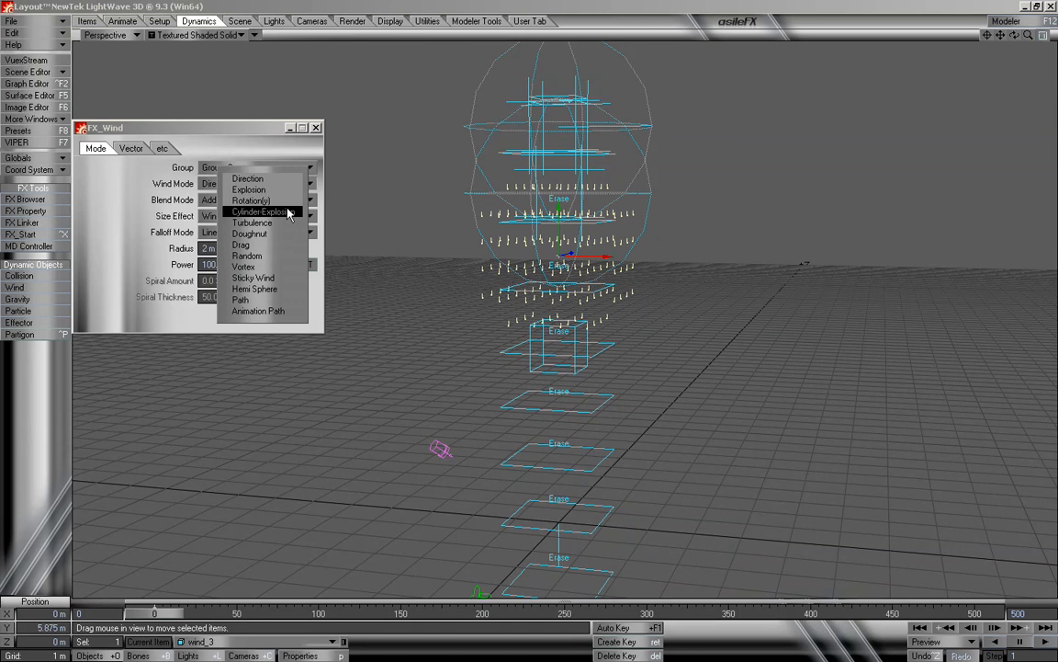
pyautogui.click(287, 213)
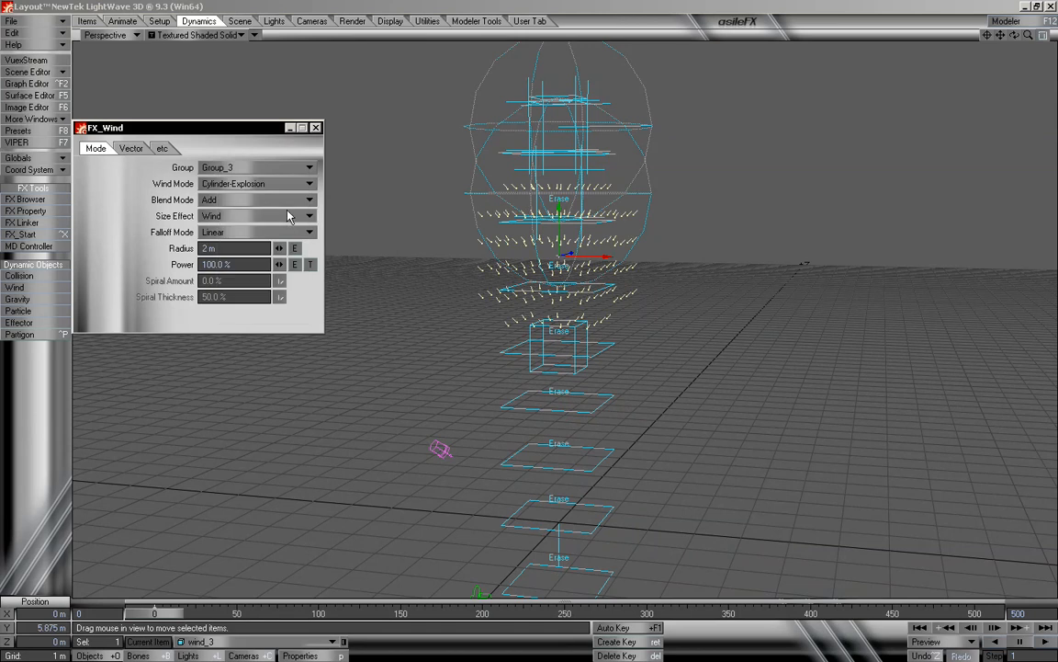
pyautogui.moveTo(158, 617)
pyautogui.mouseDown()
pyautogui.moveTo(529, 616)
pyautogui.moveTo(154, 617)
pyautogui.mouseUp()
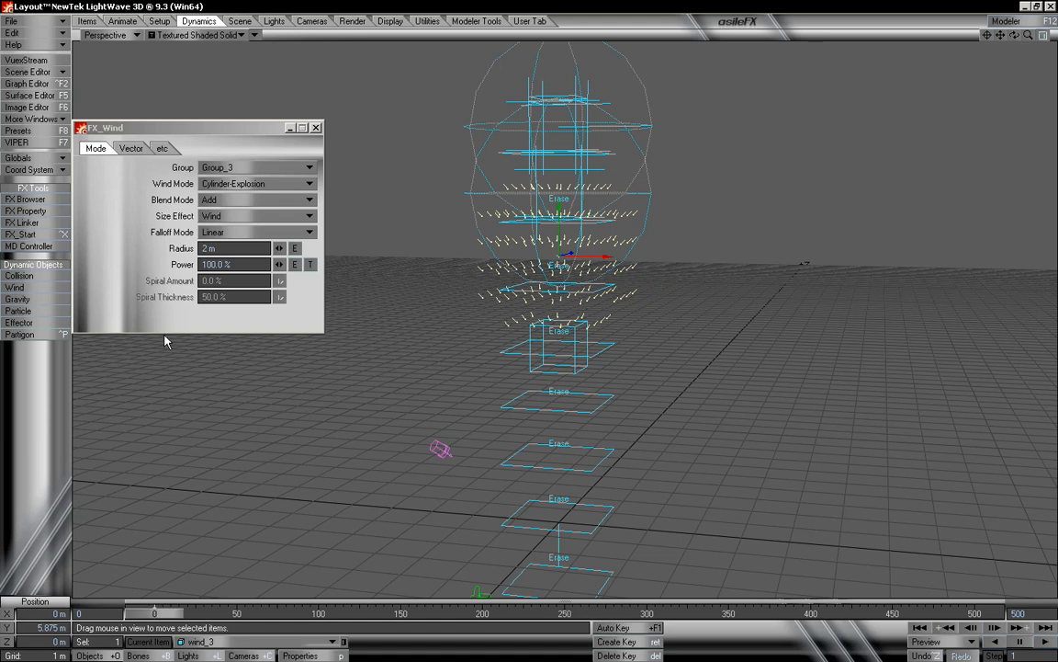
pyautogui.click(254, 187)
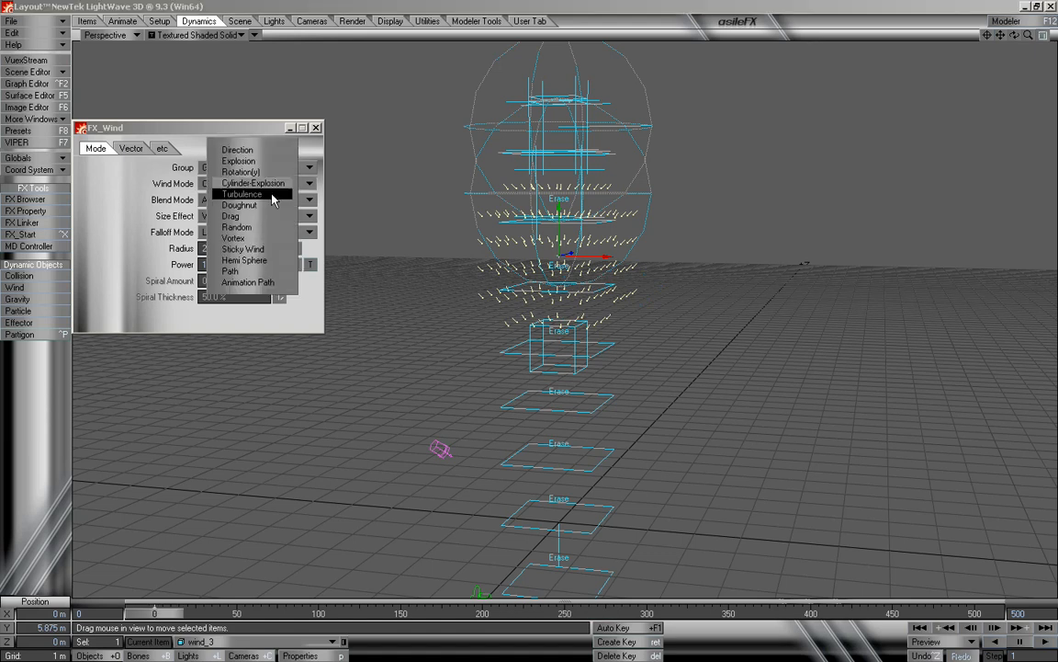
pyautogui.click(250, 228)
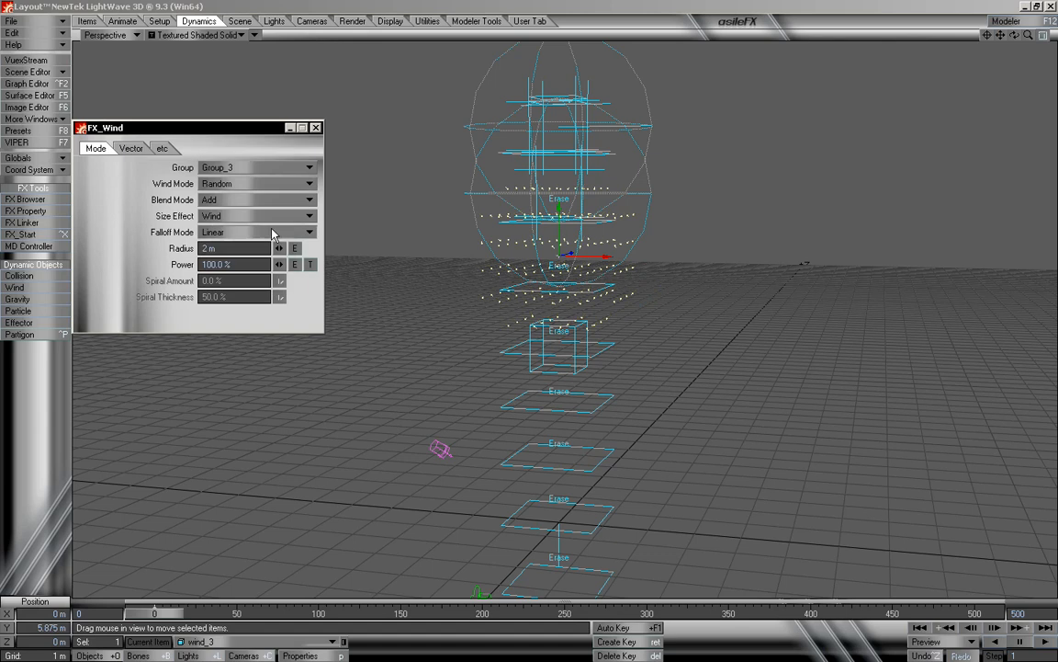
pyautogui.moveTo(157, 613)
pyautogui.mouseDown()
pyautogui.moveTo(420, 613)
pyautogui.moveTo(154, 612)
pyautogui.mouseUp()
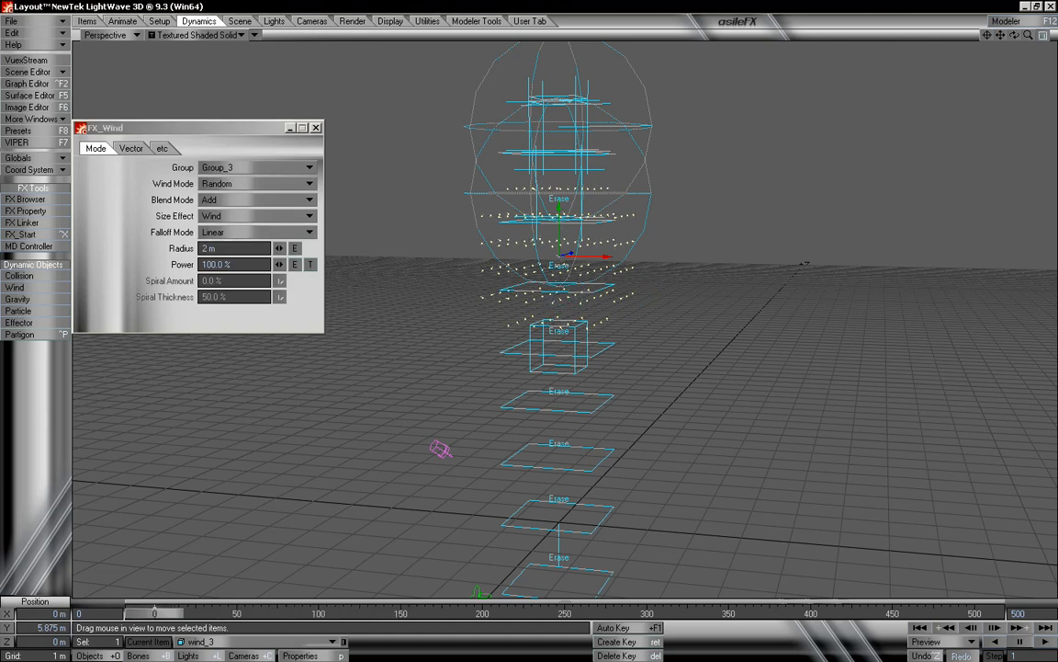
pyautogui.click(225, 182)
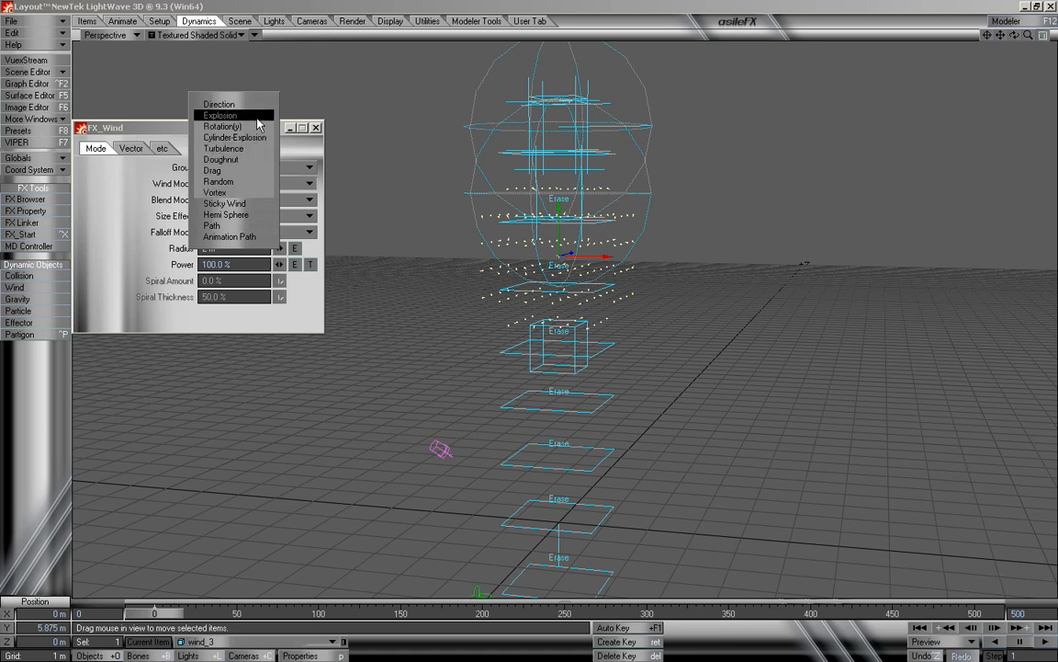
pyautogui.click(257, 117)
pyautogui.moveTo(165, 613)
pyautogui.mouseDown()
pyautogui.moveTo(495, 613)
pyautogui.moveTo(155, 612)
pyautogui.mouseUp()
# Set wind_3's mode to Doughnut and scrub the timeline to preview it
pyautogui.click(231, 184)
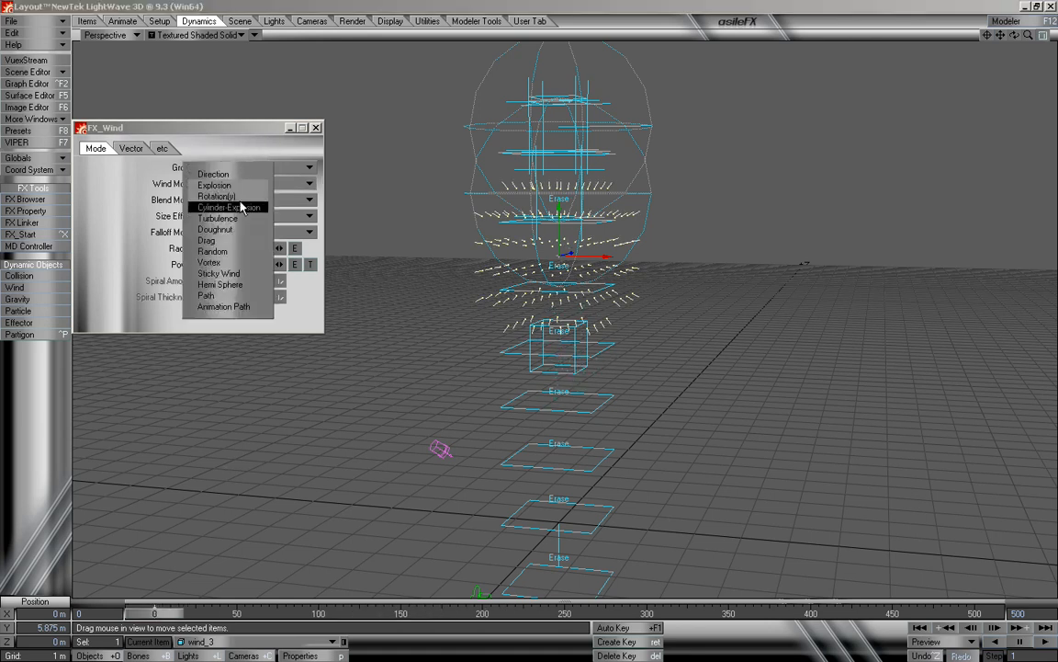
pyautogui.click(241, 230)
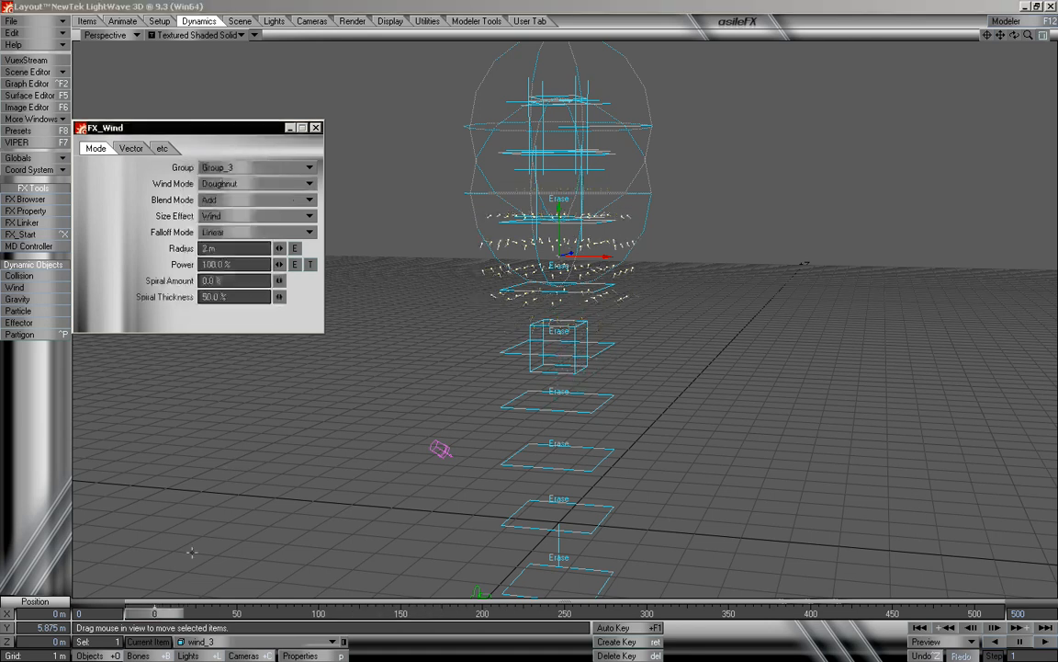
pyautogui.moveTo(154, 613)
pyautogui.mouseDown()
pyautogui.moveTo(557, 613)
pyautogui.moveTo(154, 612)
pyautogui.mouseUp()
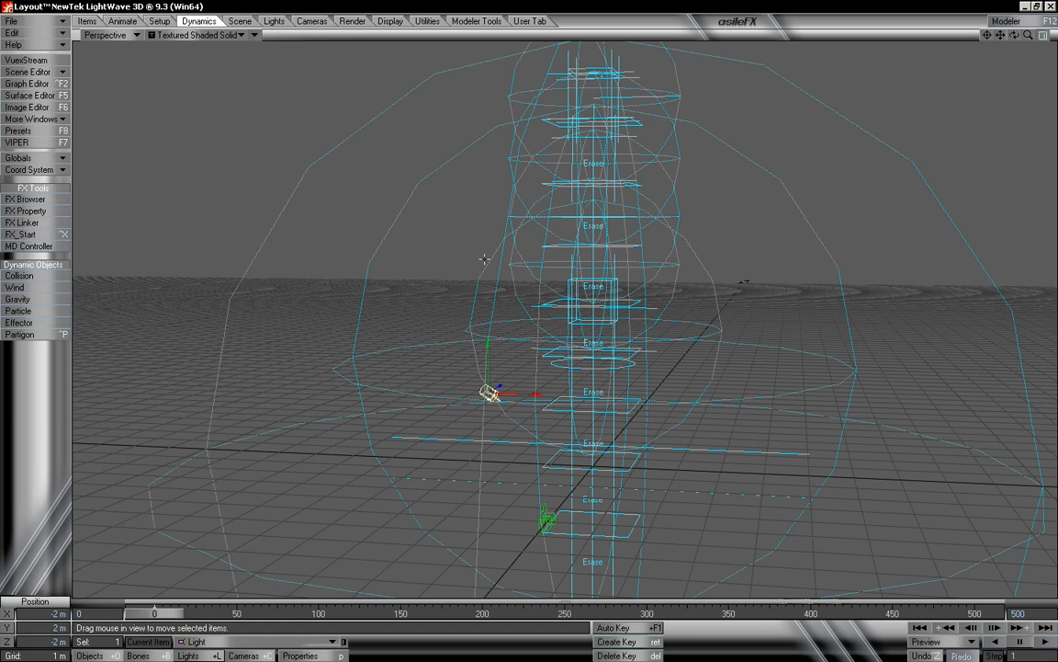
# Extend the scene's last frame to 700
pyautogui.moveTo(1028, 36)
pyautogui.mouseDown()
pyautogui.moveTo(1006, 37)
pyautogui.moveTo(1012, 22)
pyautogui.mouseUp()
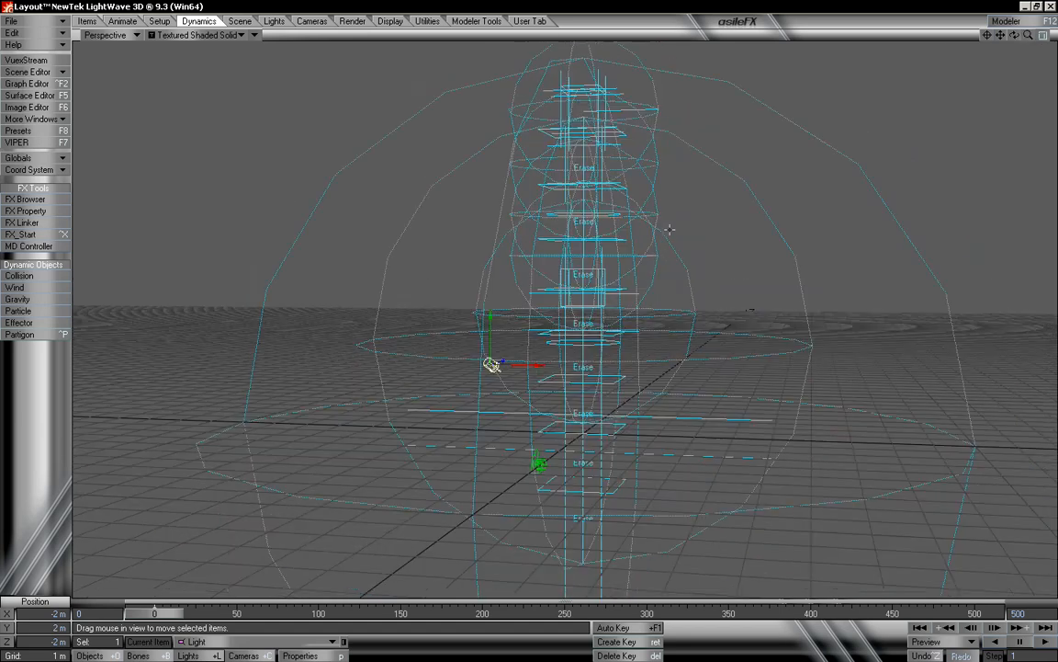
pyautogui.moveTo(154, 613); pyautogui.dragTo(818, 613)
pyautogui.press('Return')
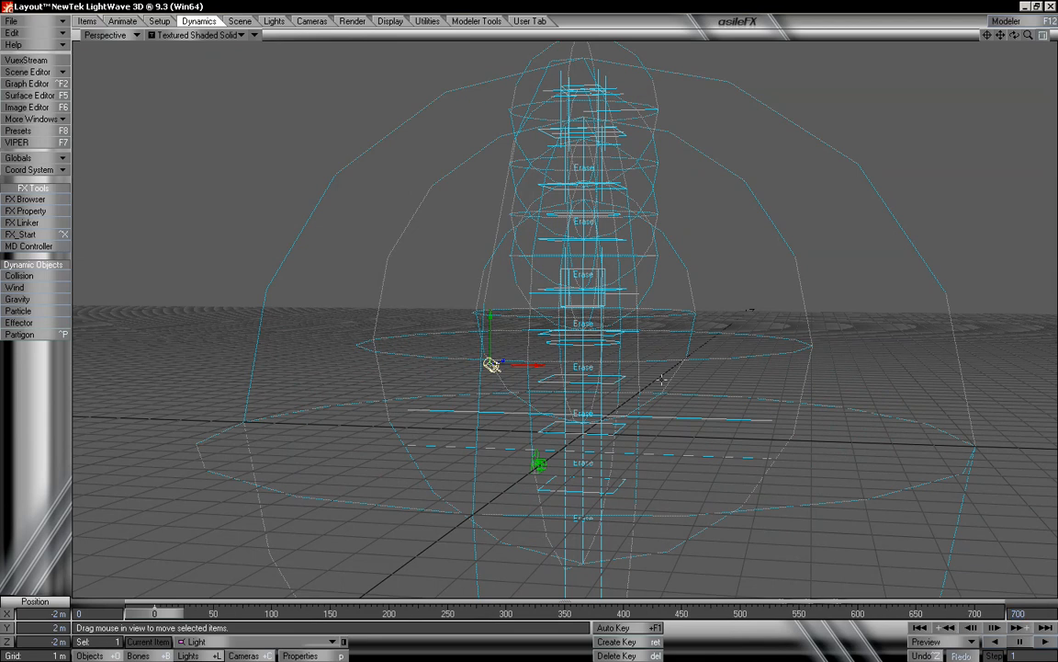
# Calculate the dynamics from wind_7's object properties, close them and scrub through the simulated particles
pyautogui.click(593, 399)
pyautogui.press('p')
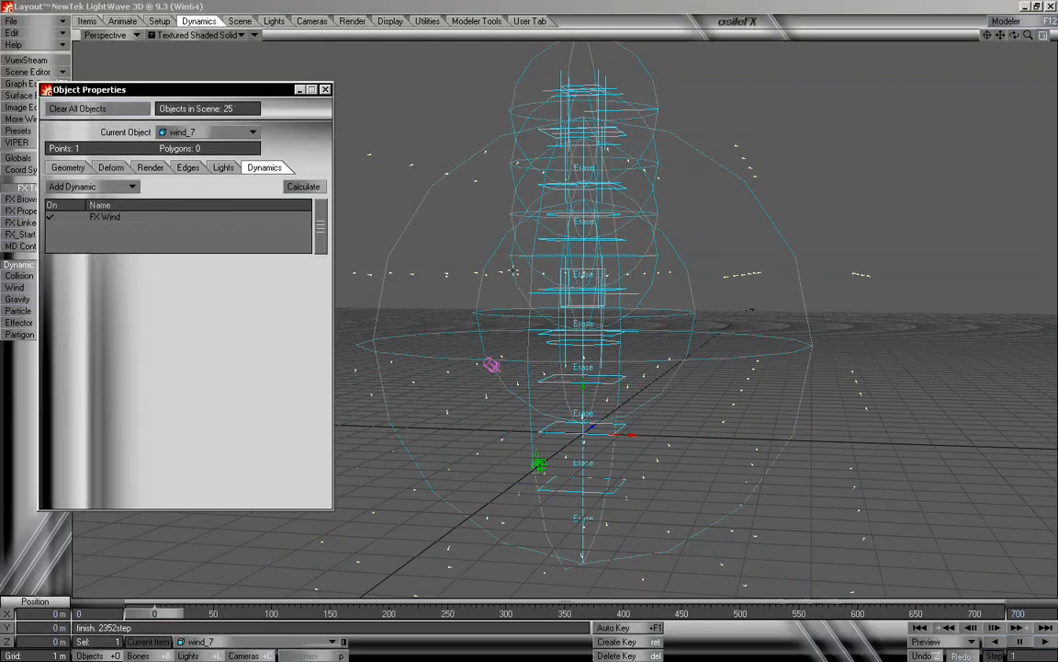
pyautogui.click(325, 89)
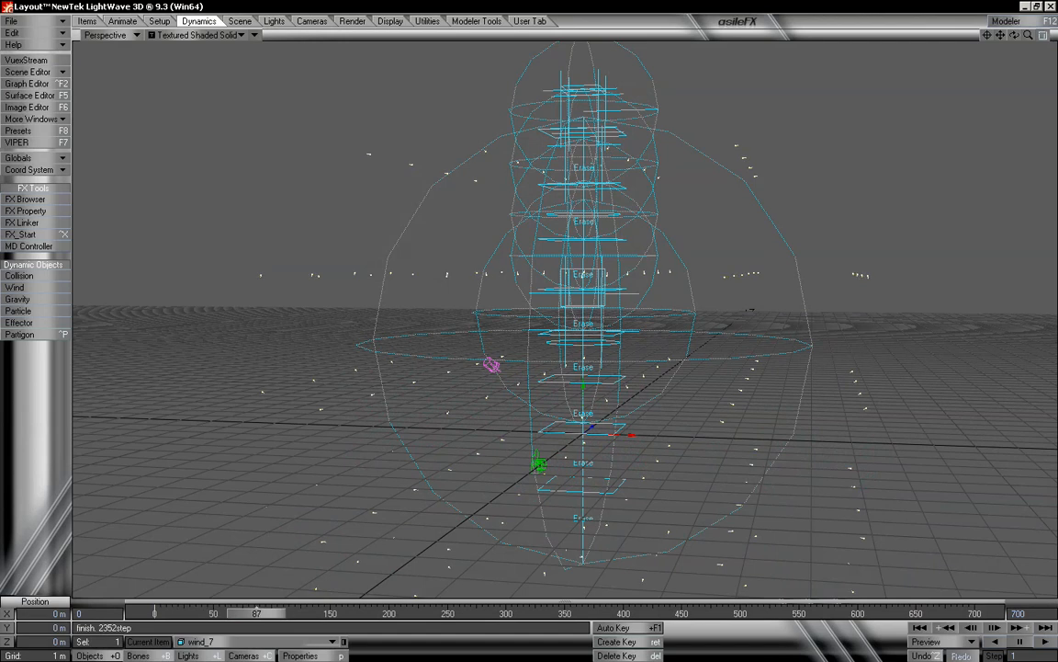
pyautogui.moveTo(325, 612); pyautogui.dragTo(398, 612)
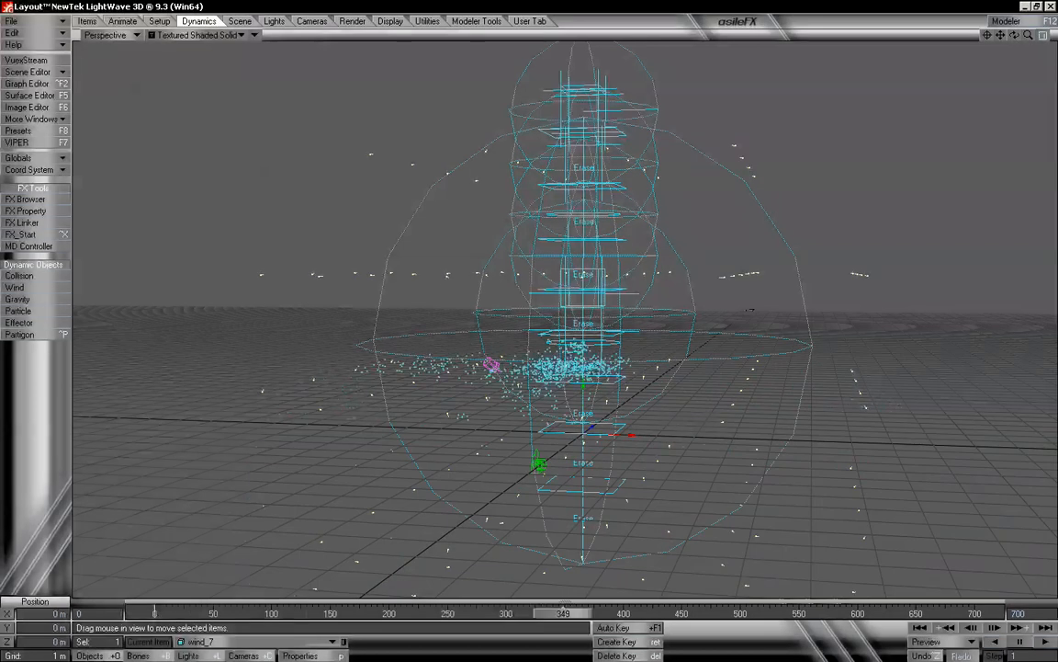
# Switch to the camera view and move the camera to about X 45 mm, Y 8.42 m, Z -3.42 m
pyautogui.moveTo(1029, 37)
pyautogui.mouseDown()
pyautogui.moveTo(1050, 36)
pyautogui.moveTo(1034, 37)
pyautogui.mouseUp()
pyautogui.click(105, 35)
pyautogui.click(101, 64)
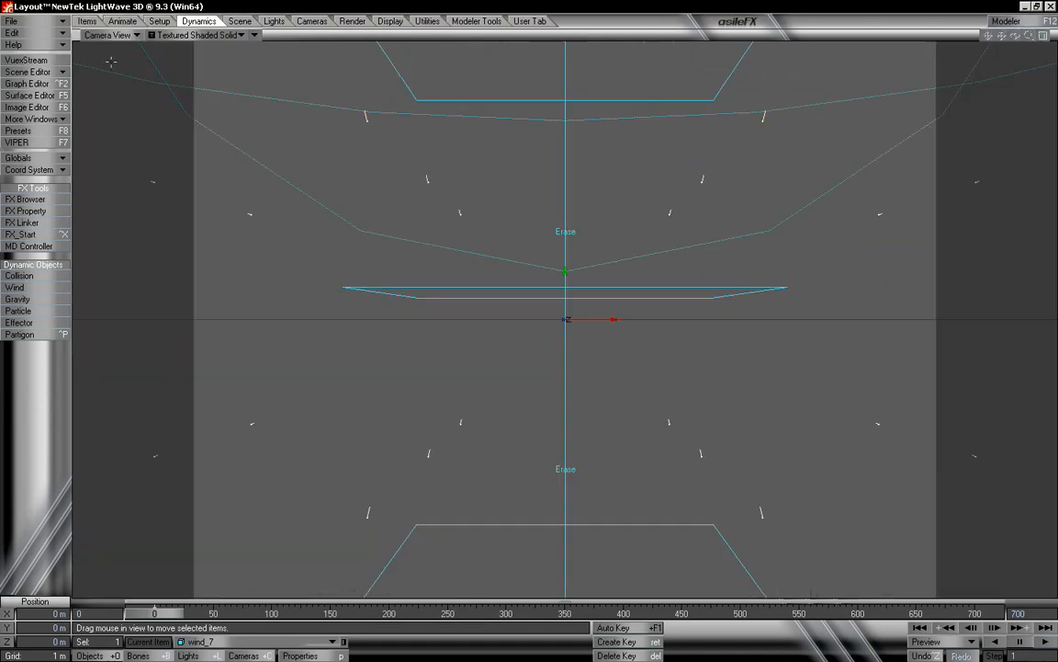
pyautogui.click(244, 655)
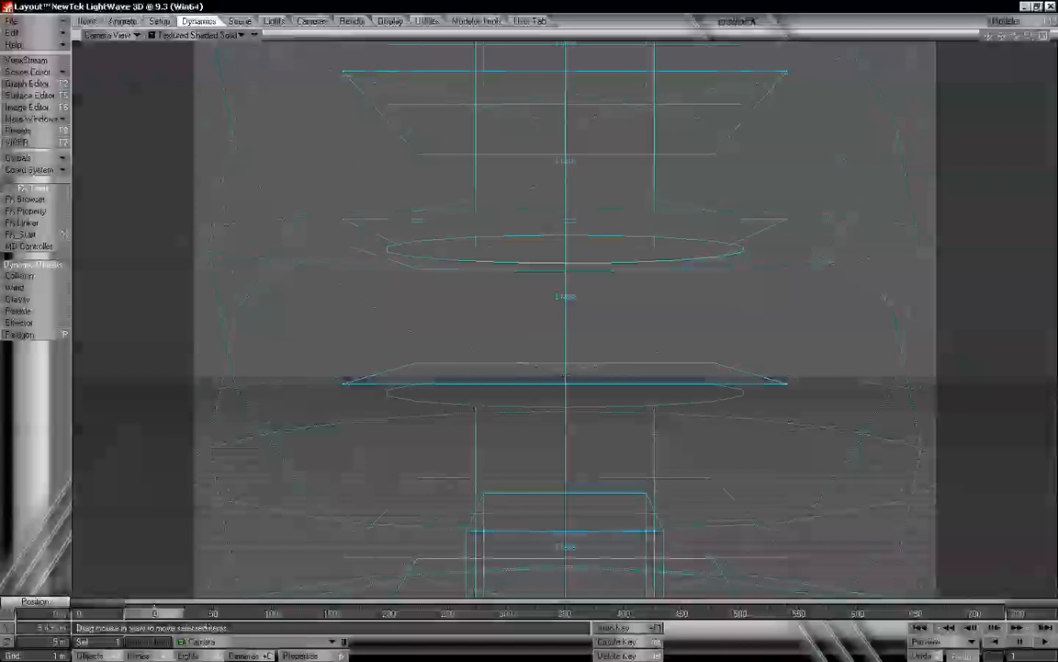
pyautogui.moveTo(597, 514); pyautogui.dragTo(600, 469, button='right')
pyautogui.moveTo(599, 469); pyautogui.dragTo(603, 406)
pyautogui.moveTo(603, 406); pyautogui.dragTo(601, 450, button='right')
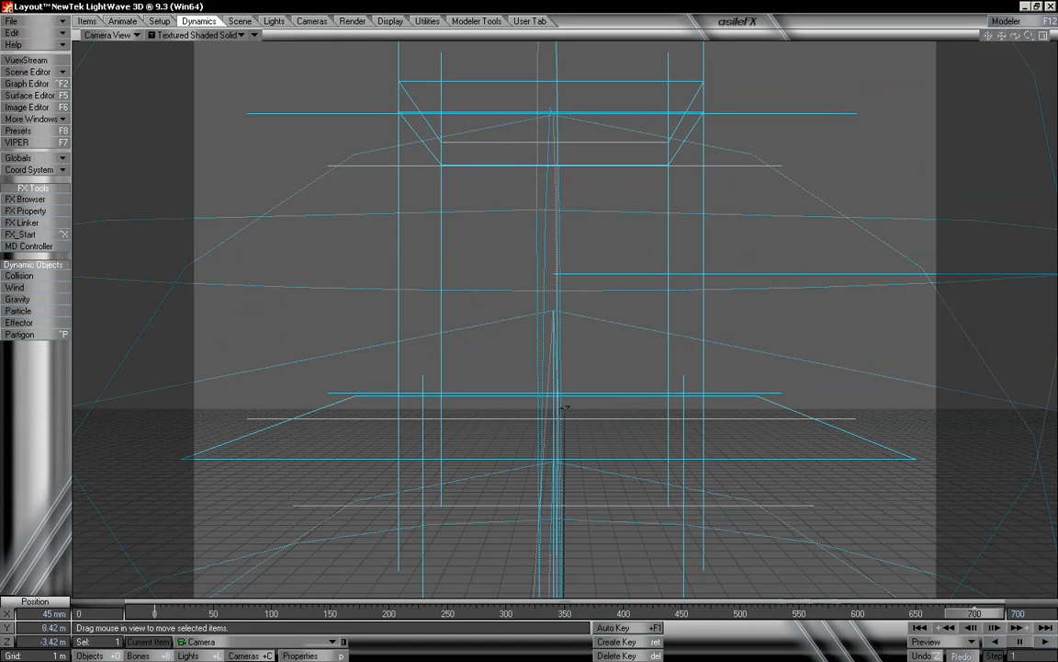
# Lower the camera and pull it back at frame 700, and return to frame 0
pyautogui.moveTo(174, 474); pyautogui.dragTo(175, 605, button='right')
pyautogui.moveTo(174, 515); pyautogui.dragTo(175, 649)
pyautogui.moveTo(175, 574)
pyautogui.mouseDown(button='right')
pyautogui.moveTo(174, 607)
pyautogui.moveTo(175, 580)
pyautogui.mouseUp(button='right')
pyautogui.moveTo(175, 581); pyautogui.dragTo(175, 557)
pyautogui.moveTo(975, 613); pyautogui.dragTo(155, 613)
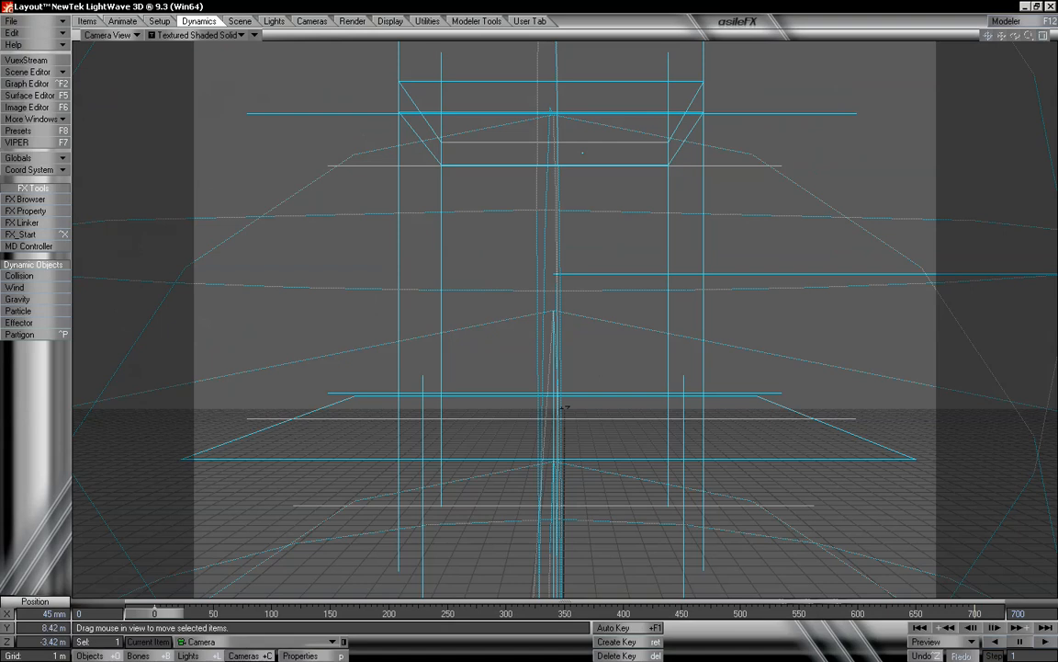
# Lower the camera to about Y 8 m at frame 0 and play the animation
pyautogui.moveTo(565, 320); pyautogui.dragTo(565, 370, button='right')
pyautogui.moveTo(598, 236); pyautogui.dragTo(599, 198, button='right')
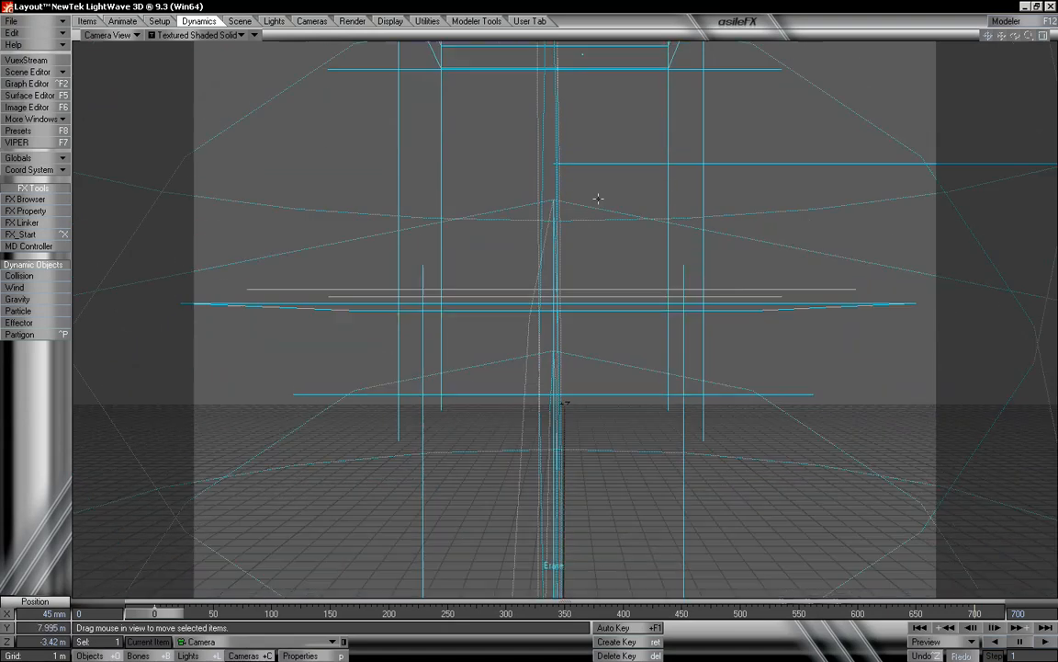
pyautogui.click(1047, 644)
# Clear the entire scene
pyautogui.click(40, 25)
pyautogui.moveTo(79, 119)
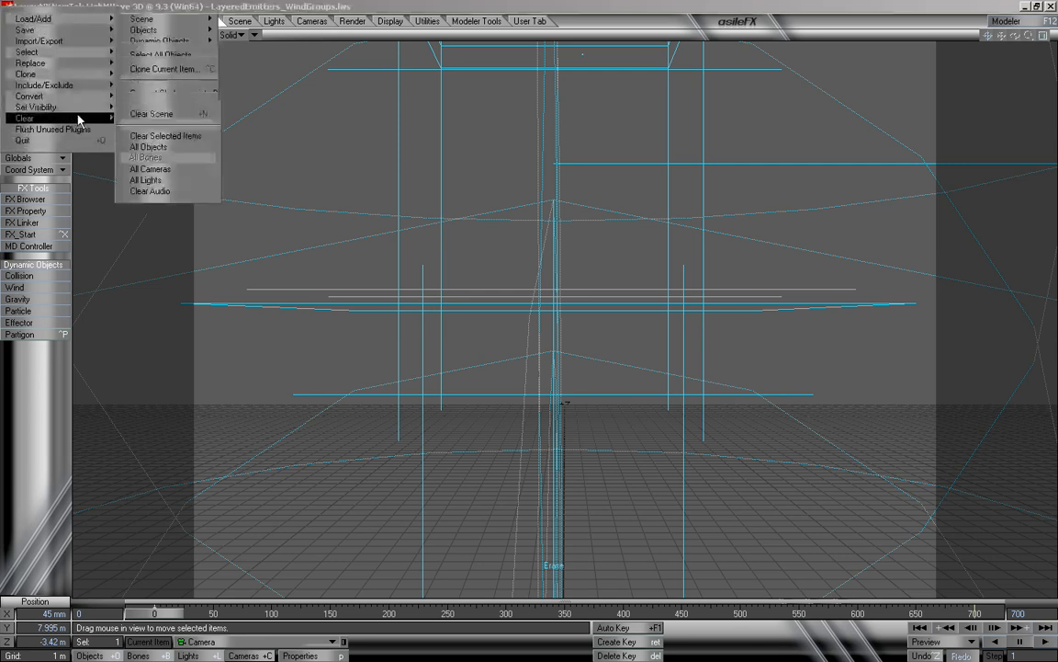
pyautogui.click(153, 114)
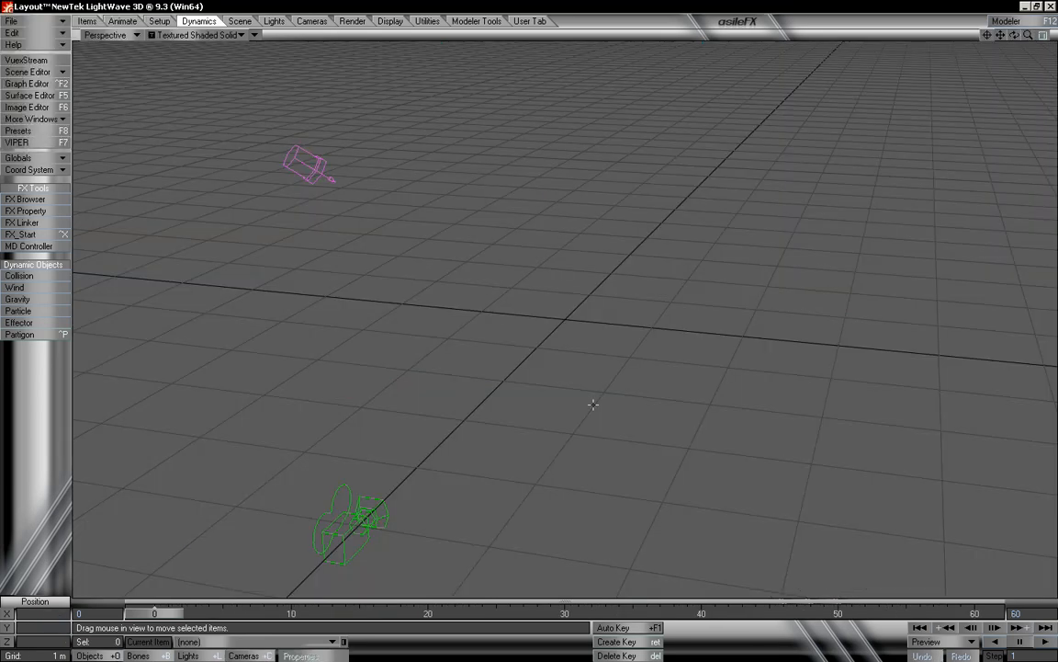
# Add a particle emitter named Emitter of type Partigon Emitter
pyautogui.moveTo(1029, 36); pyautogui.dragTo(605, 131)
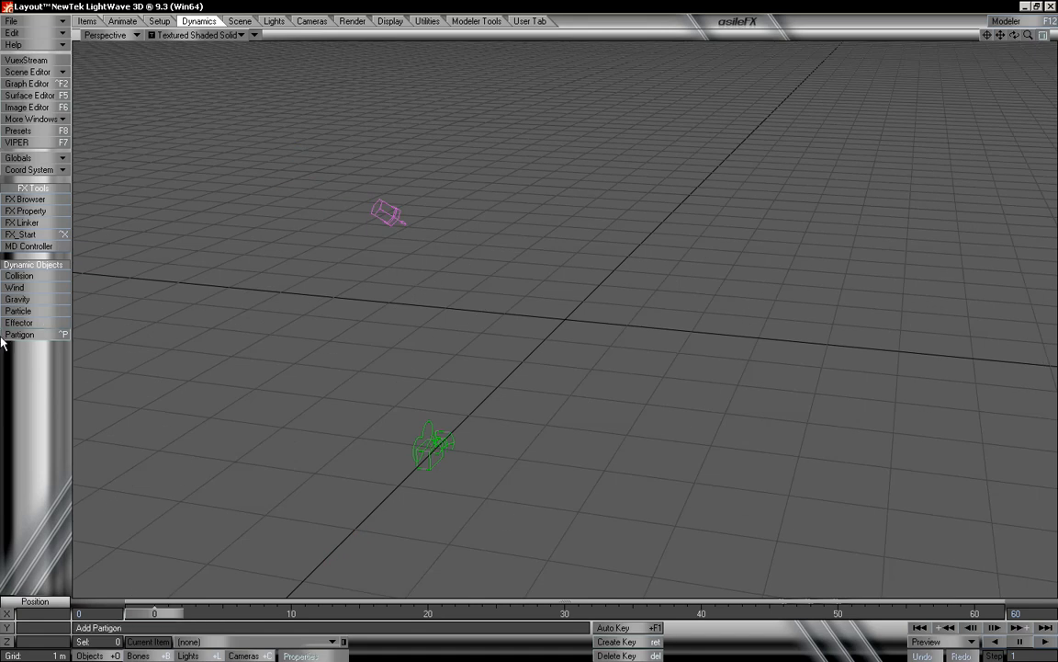
pyautogui.click(18, 311)
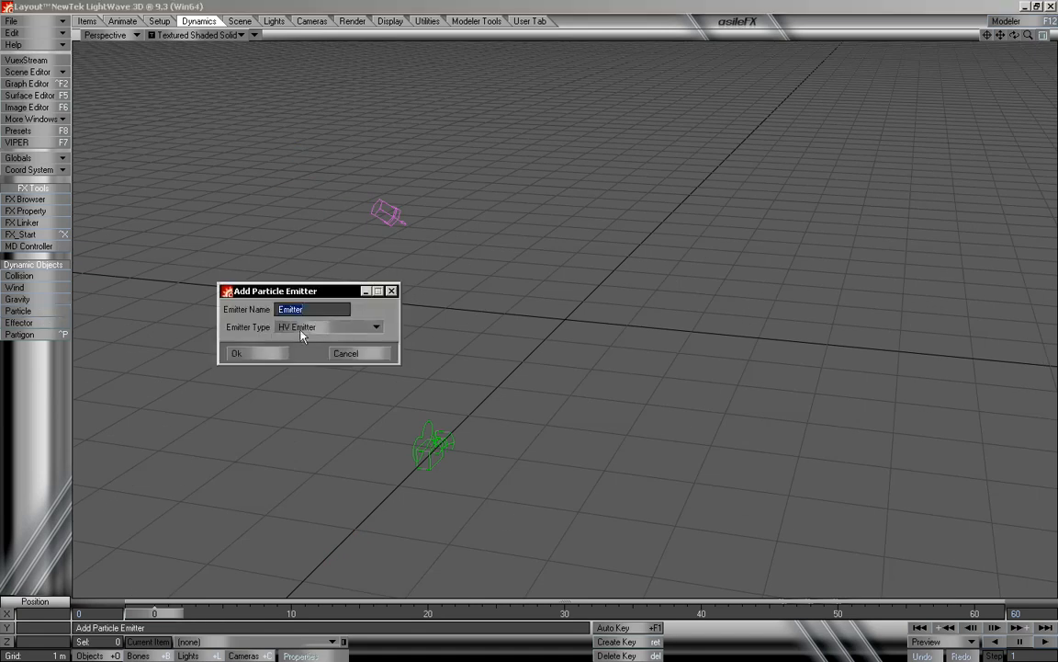
pyautogui.click(334, 331)
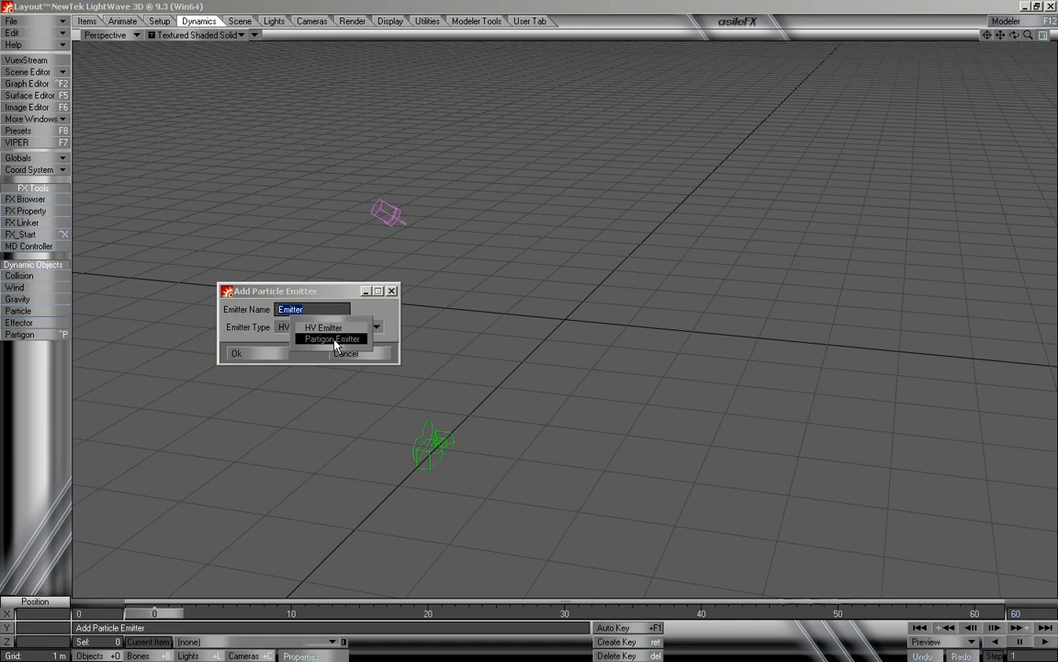
pyautogui.click(335, 340)
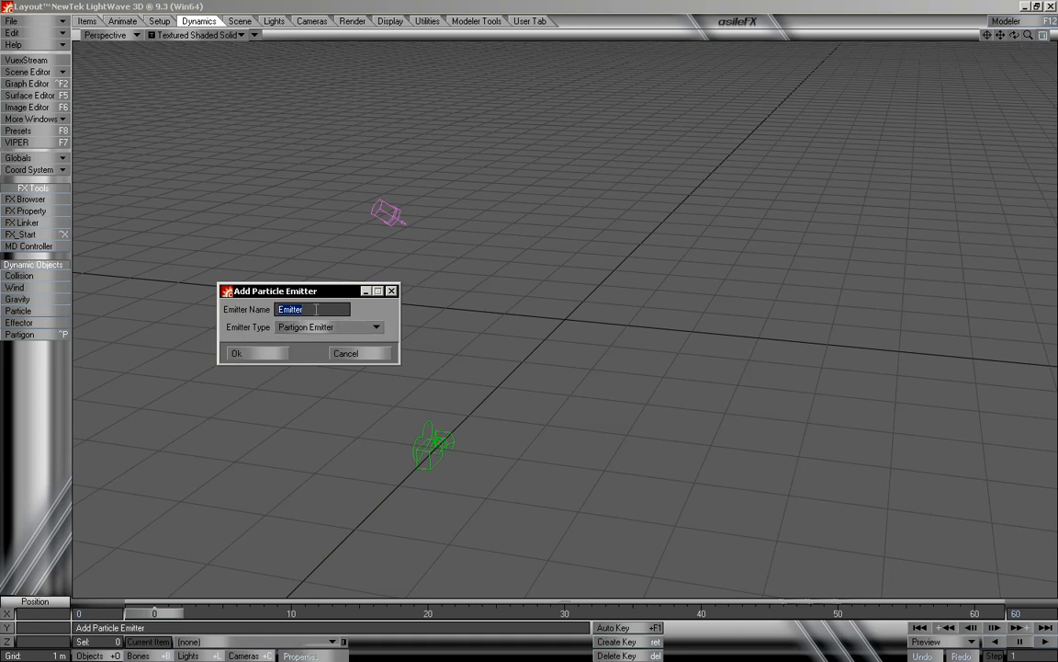
pyautogui.click(268, 355)
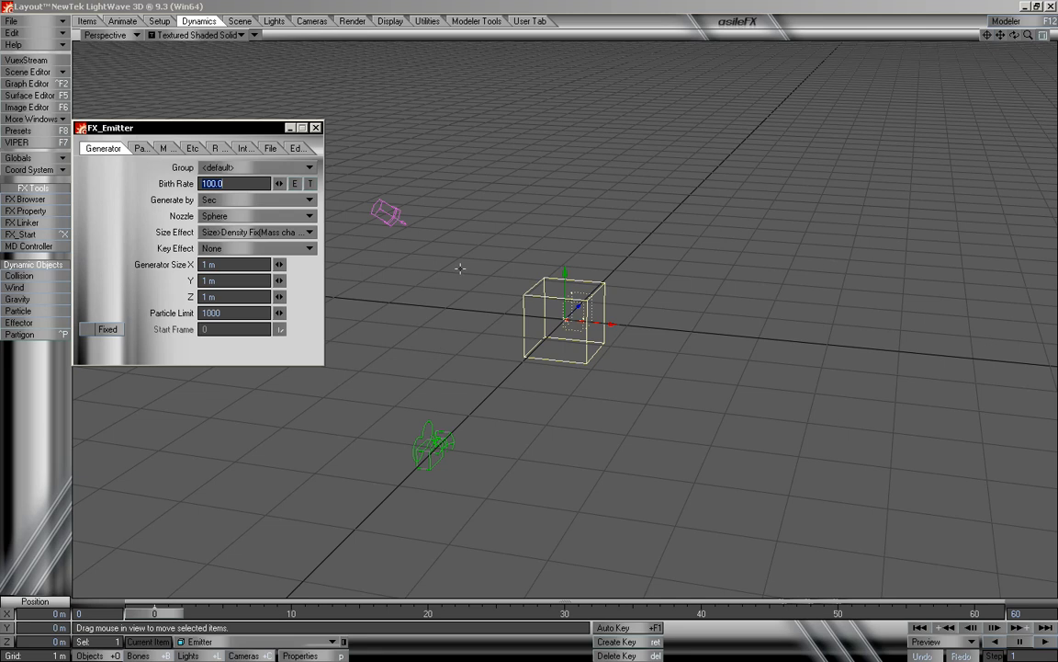
# Move the emitter settings window out of the way and set the scene's last frame to 300
pyautogui.moveTo(193, 133); pyautogui.dragTo(142, 79)
pyautogui.moveTo(1027, 32)
pyautogui.mouseDown()
pyautogui.moveTo(992, 33)
pyautogui.moveTo(1025, 33)
pyautogui.moveTo(1014, 26)
pyautogui.mouseUp()
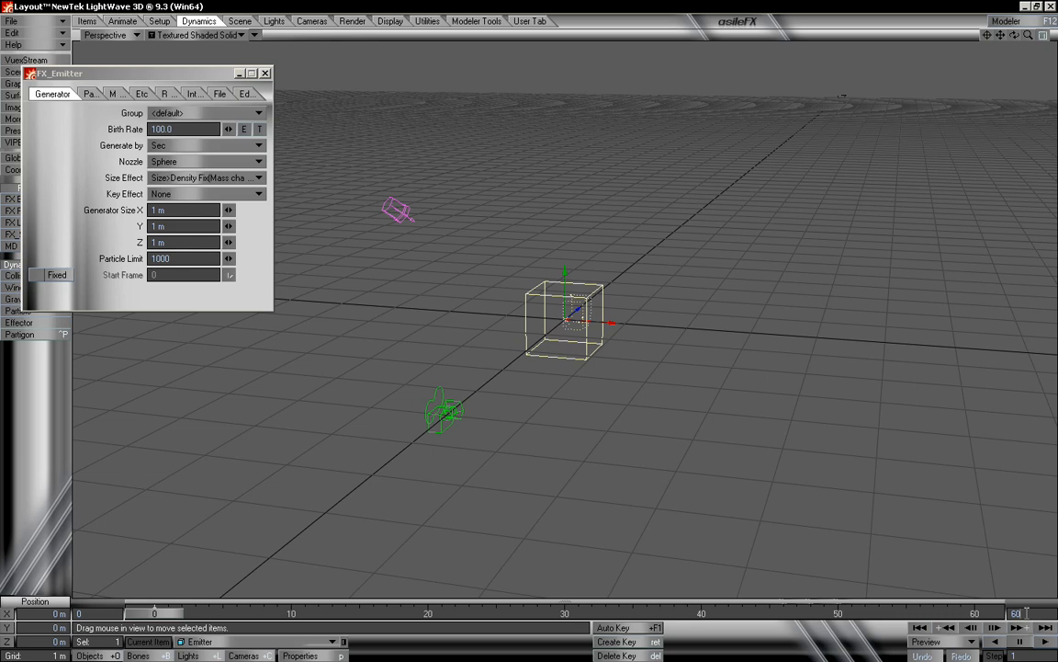
pyautogui.press('Return')
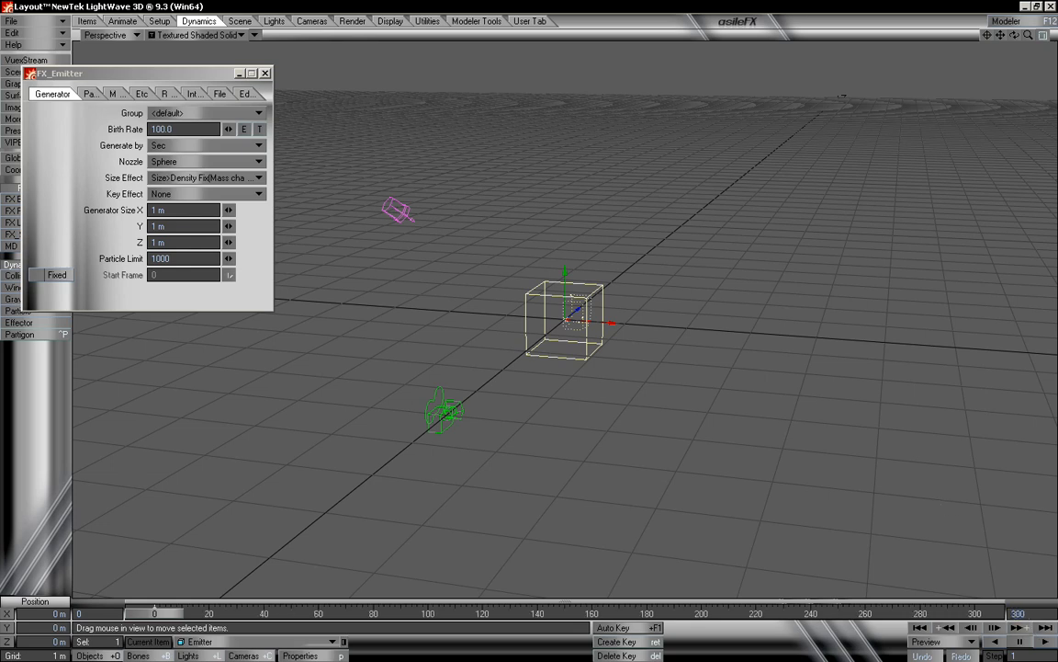
# Set the emitter's particle life time to 300 frames and its explosion velocity to 2 m/s
pyautogui.click(90, 94)
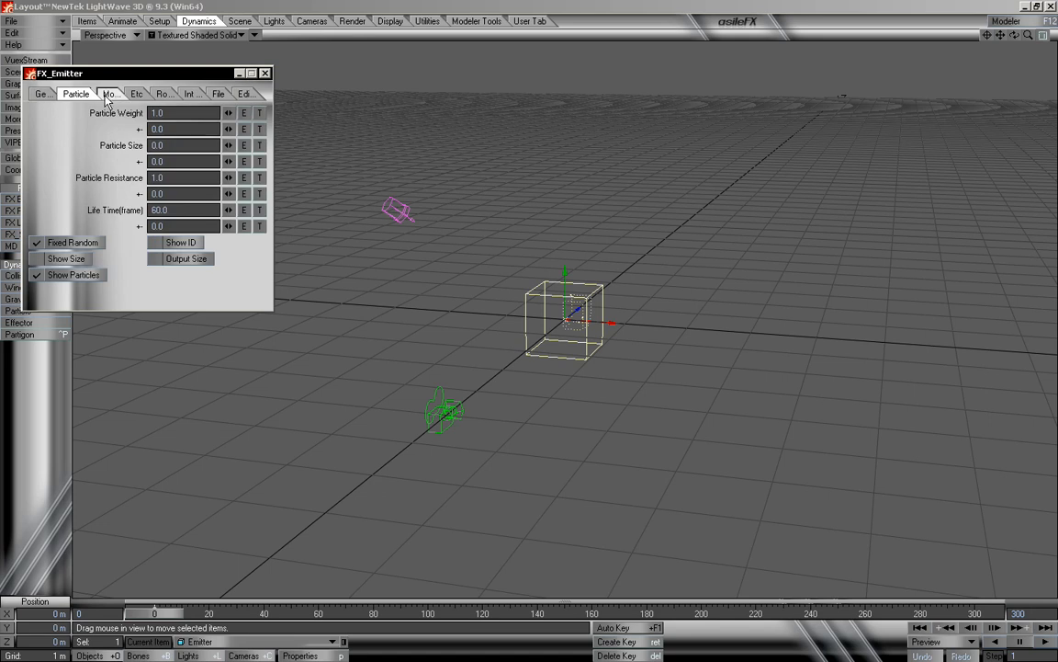
pyautogui.write('300')
pyautogui.press('Tab')
pyautogui.click(107, 94)
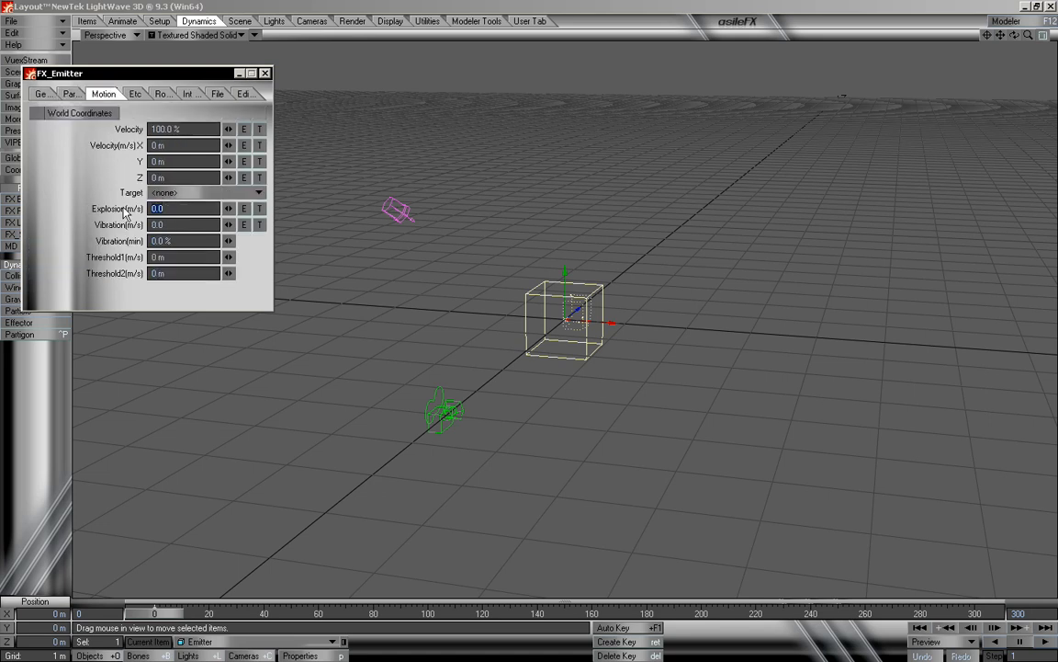
pyautogui.write('2')
pyautogui.press('Tab')
# Set the particle resistance to 0 and scrub through the first frames to check the particle motion
pyautogui.click(79, 95)
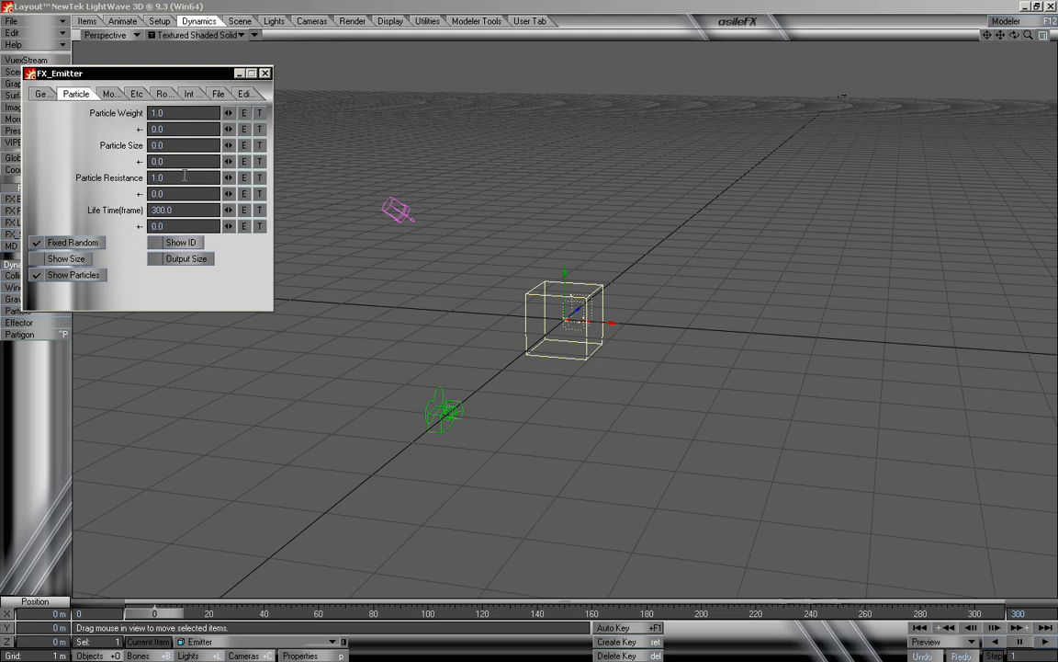
pyautogui.write('0')
pyautogui.press('Tab')
pyautogui.press('Tab')
pyautogui.press('Tab')
pyautogui.moveTo(170, 616)
pyautogui.mouseDown()
pyautogui.moveTo(868, 614)
pyautogui.moveTo(140, 614)
pyautogui.moveTo(954, 614)
pyautogui.moveTo(153, 614)
pyautogui.mouseUp()
# Switch the emitter's birth rate unit to generate by Frame and scrub the timeline to check the emission
pyautogui.click(42, 94)
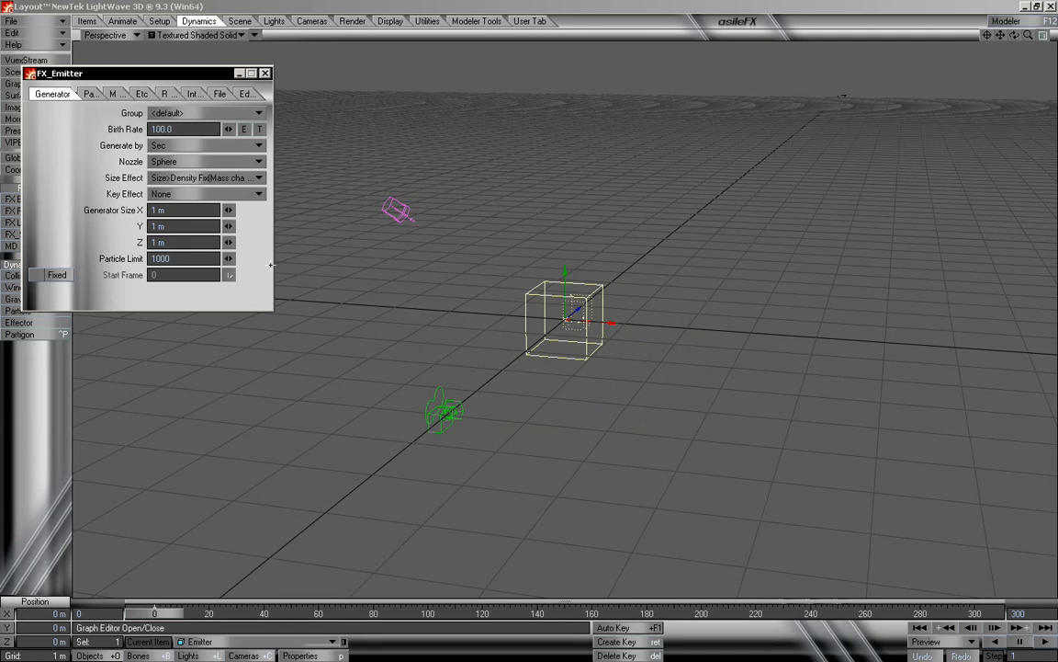
pyautogui.moveTo(166, 617)
pyautogui.mouseDown()
pyautogui.moveTo(157, 614)
pyautogui.moveTo(329, 613)
pyautogui.moveTo(153, 614)
pyautogui.mouseUp()
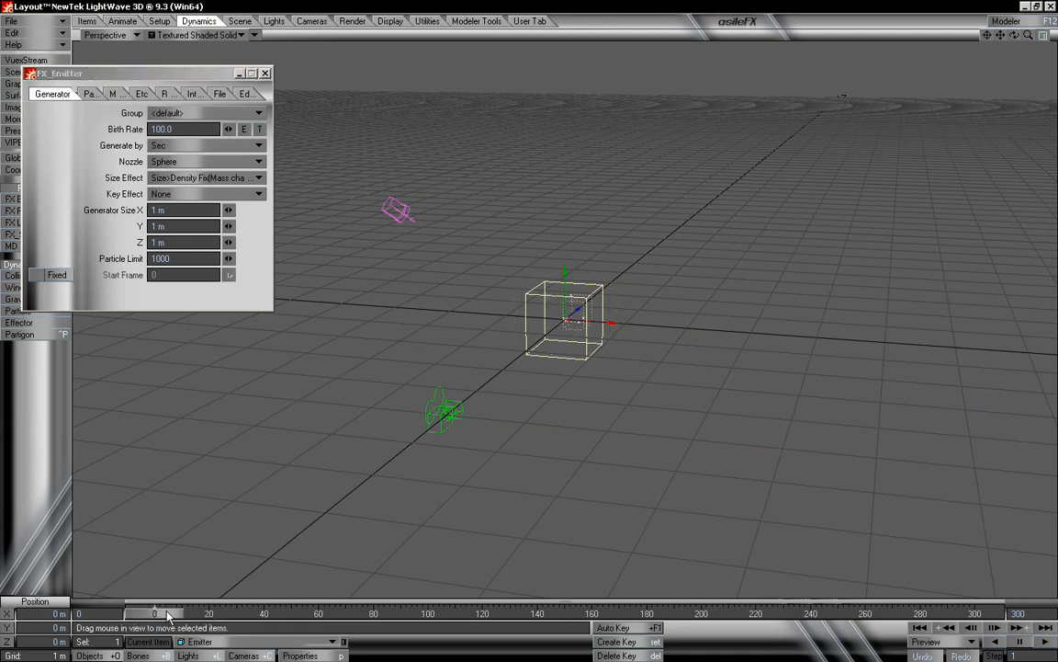
pyautogui.moveTo(1015, 36); pyautogui.dragTo(1013, 61)
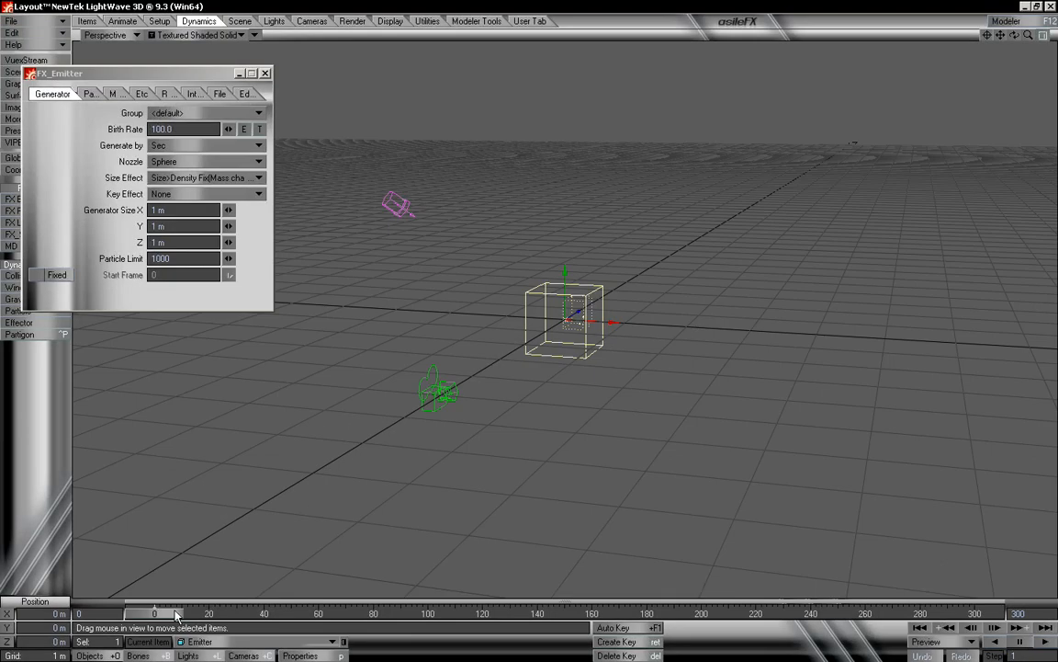
pyautogui.moveTo(154, 614)
pyautogui.mouseDown()
pyautogui.moveTo(687, 614)
pyautogui.moveTo(149, 614)
pyautogui.mouseUp()
pyautogui.click(188, 145)
pyautogui.click(184, 146)
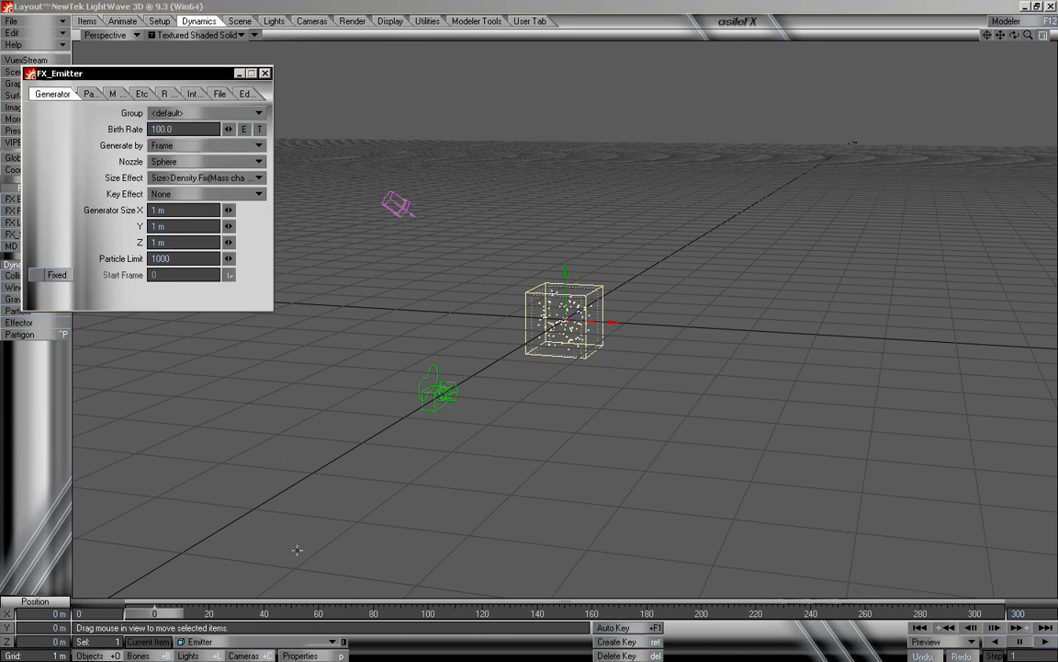
pyautogui.moveTo(183, 614); pyautogui.dragTo(154, 613)
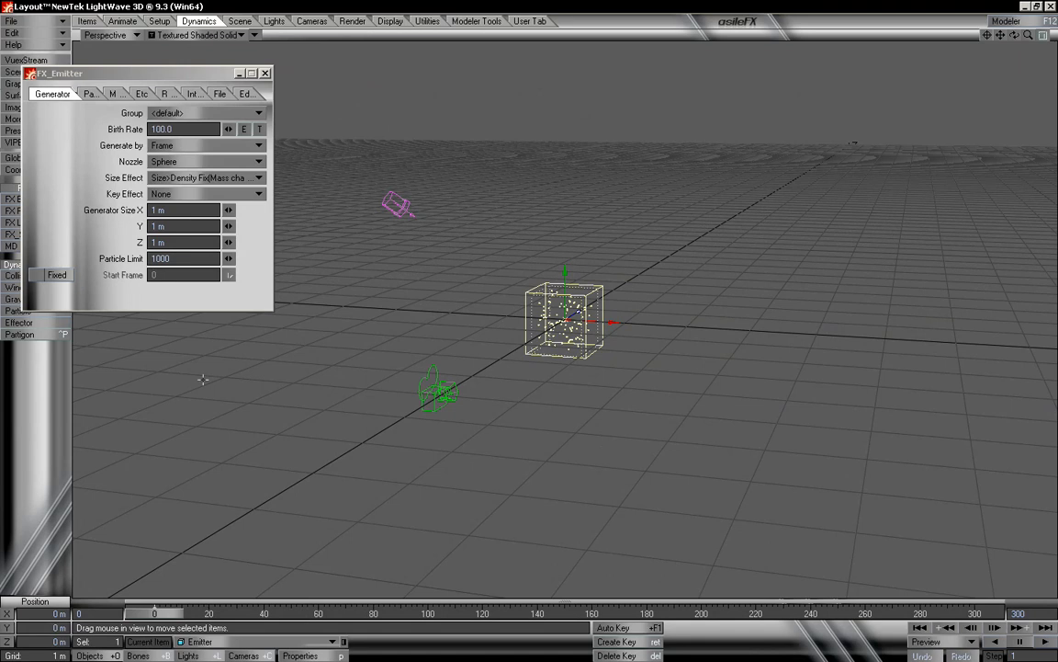
# Set the emitter's generator size to 200 mm in X, Y and Z and scrub the timeline
pyautogui.click(164, 210)
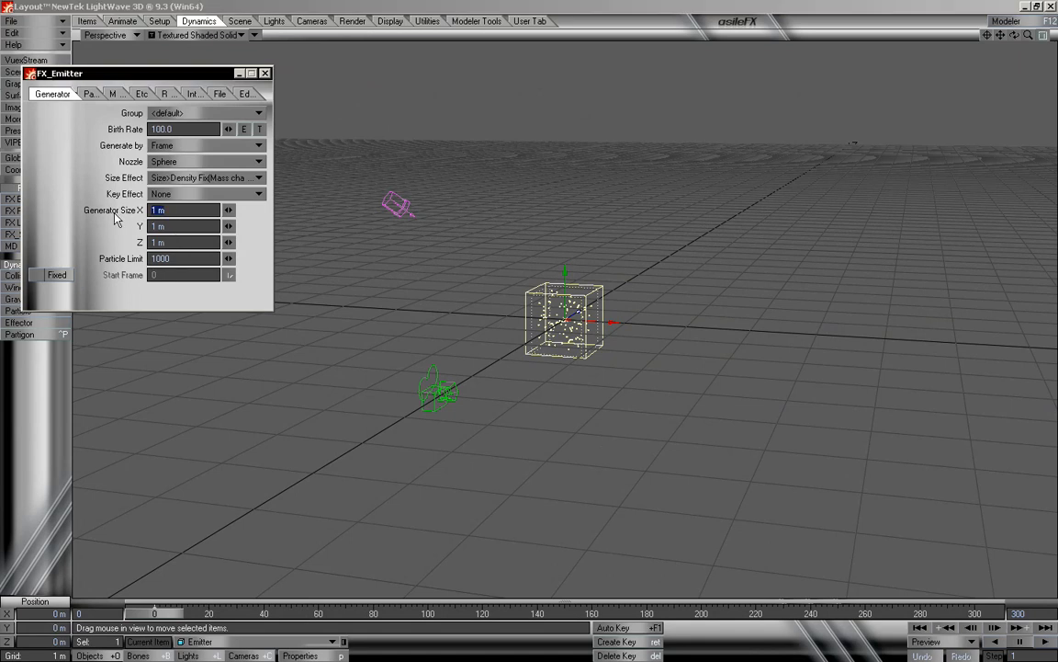
pyautogui.write('200mm')
pyautogui.press('Tab')
pyautogui.write('200mm')
pyautogui.press('Tab')
pyautogui.write('200mm')
pyautogui.press('Tab')
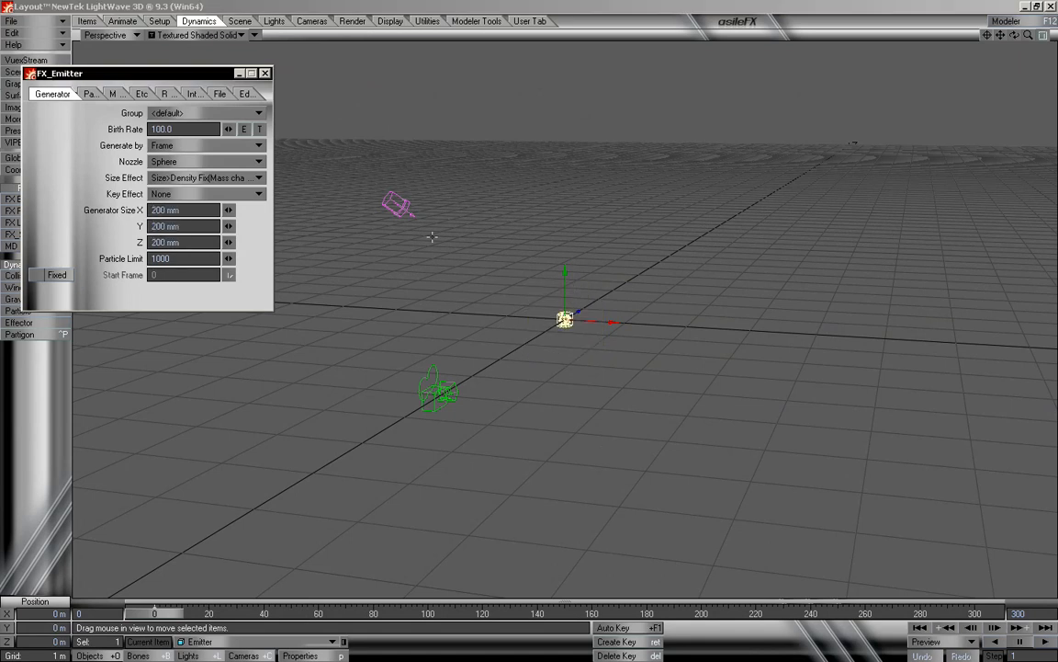
pyautogui.moveTo(151, 614)
pyautogui.mouseDown()
pyautogui.moveTo(960, 614)
pyautogui.moveTo(154, 614)
pyautogui.mouseUp()
# Try a fixed start frame of 30 for the emitter, scrub the animation, and turn Fixed off again
pyautogui.click(51, 275)
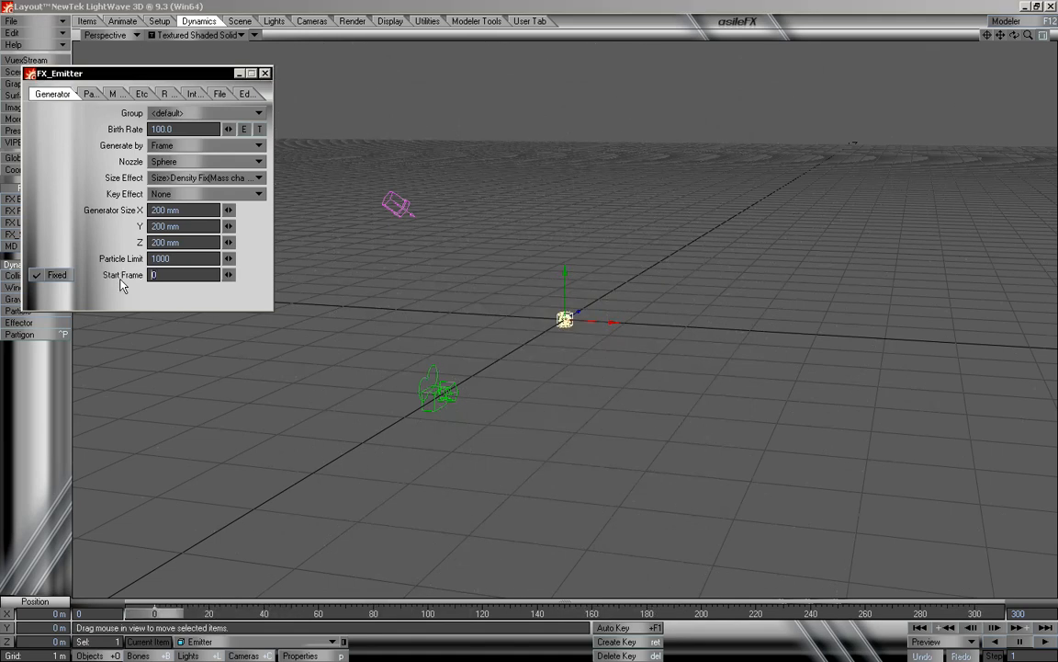
pyautogui.press('Return')
pyautogui.moveTo(169, 618)
pyautogui.mouseDown()
pyautogui.moveTo(735, 619)
pyautogui.moveTo(140, 613)
pyautogui.moveTo(474, 612)
pyautogui.moveTo(154, 612)
pyautogui.mouseUp()
pyautogui.click(56, 275)
pyautogui.moveTo(189, 613)
pyautogui.mouseDown()
pyautogui.moveTo(303, 613)
pyautogui.moveTo(179, 613)
pyautogui.mouseUp()
# Set the particle limit to 100000 and generate particles by Sec, scrubbing the timeline to compare the emission
pyautogui.click(185, 258)
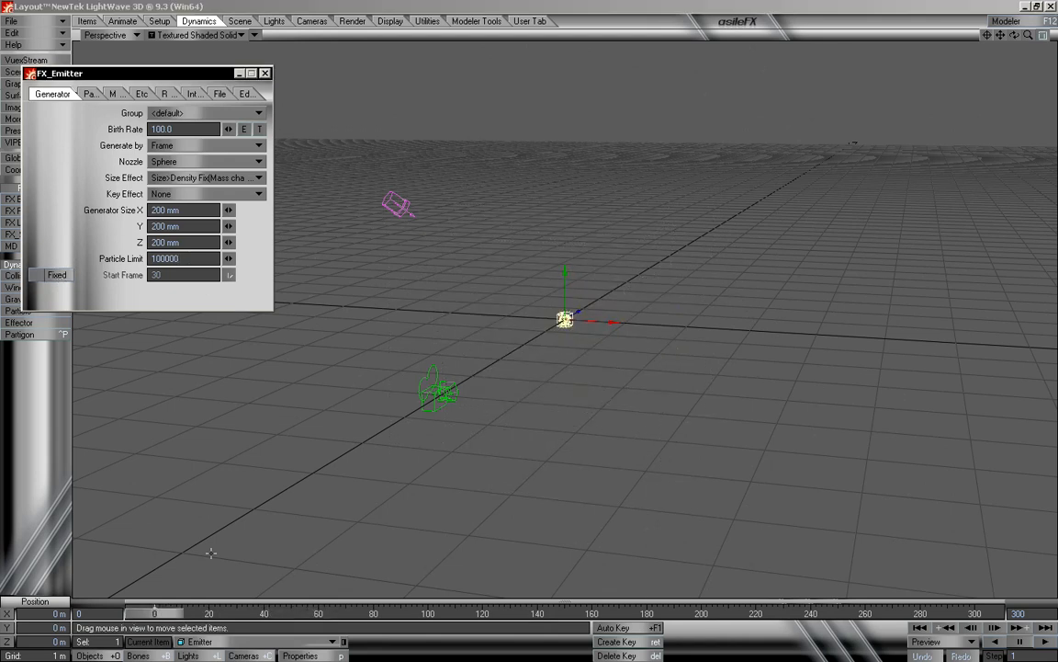
pyautogui.moveTo(158, 616)
pyautogui.mouseDown()
pyautogui.moveTo(834, 613)
pyautogui.moveTo(154, 614)
pyautogui.mouseUp()
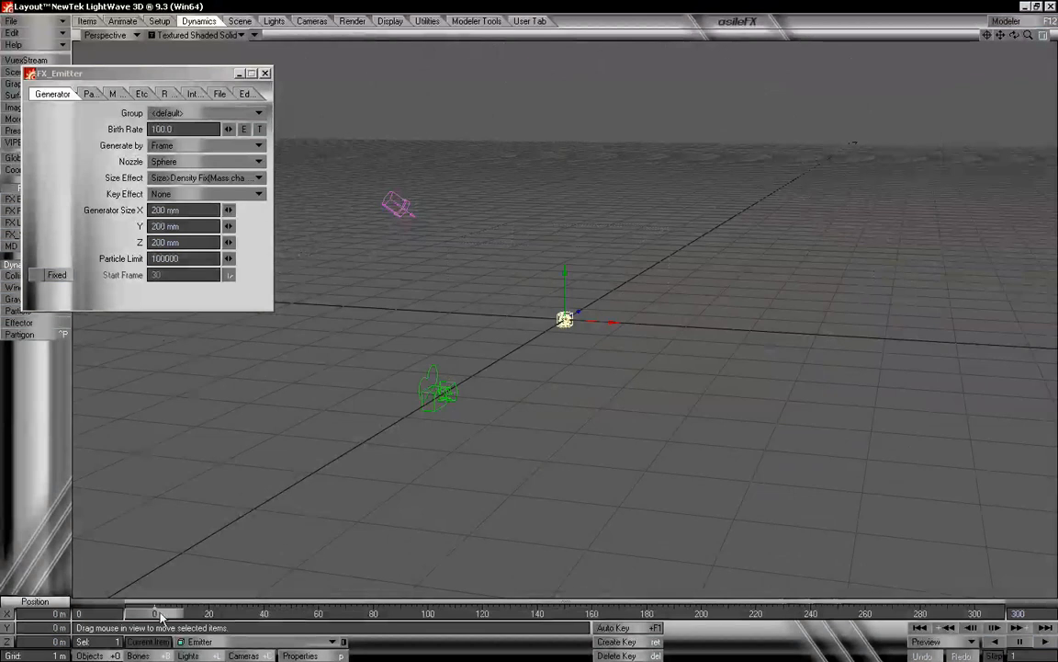
pyautogui.click(175, 145)
pyautogui.click(166, 156)
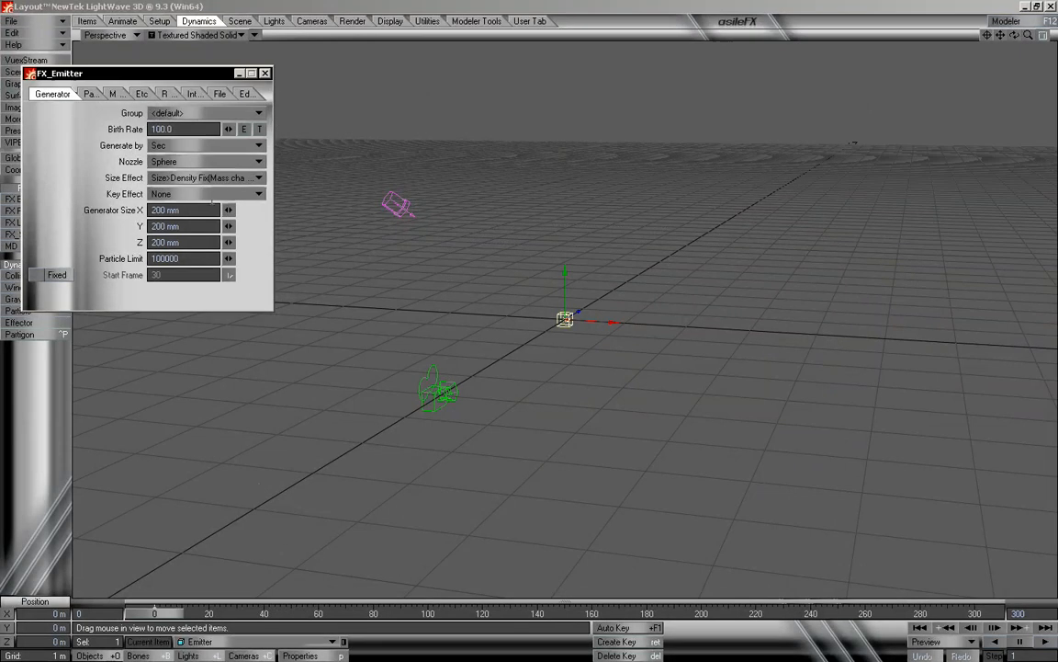
pyautogui.moveTo(177, 610); pyautogui.dragTo(151, 614)
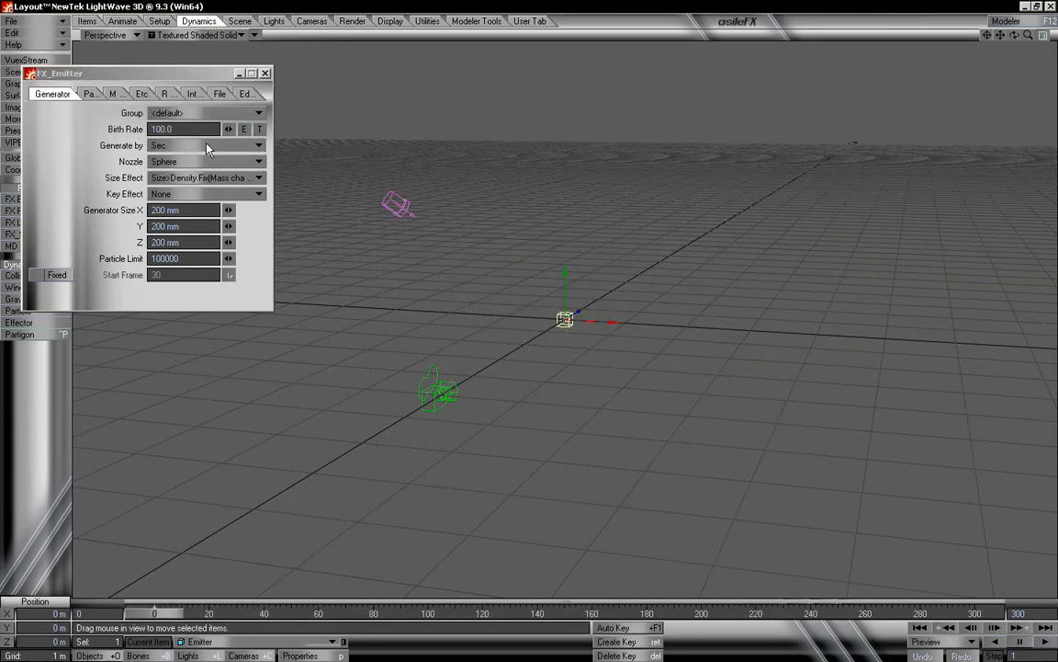
pyautogui.moveTo(184, 616); pyautogui.dragTo(152, 614)
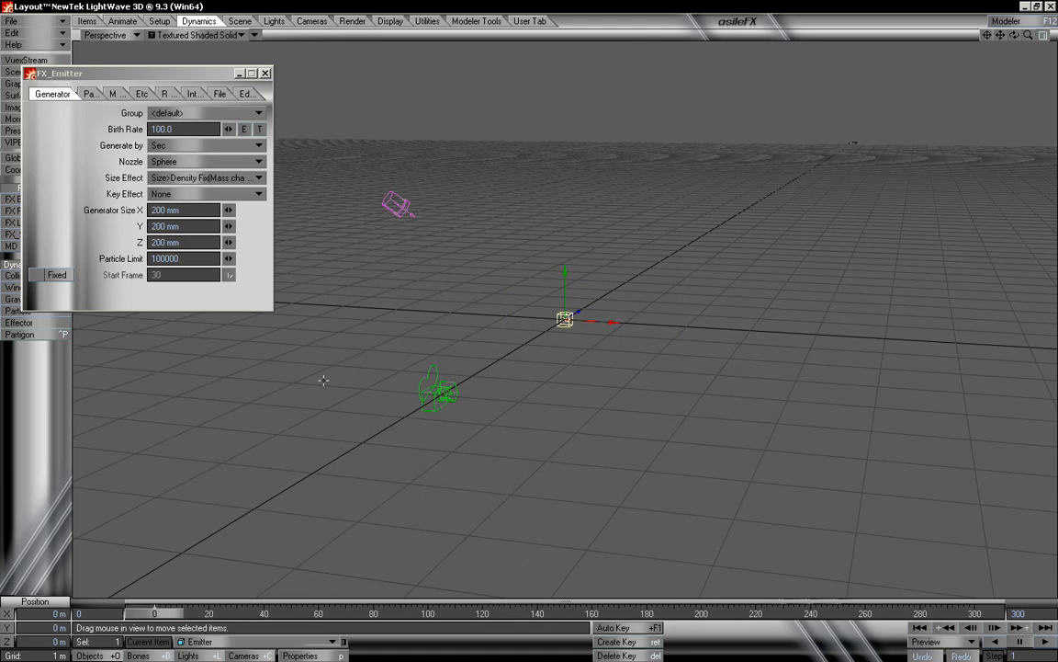
pyautogui.moveTo(161, 616)
pyautogui.mouseDown()
pyautogui.moveTo(601, 614)
pyautogui.moveTo(141, 613)
pyautogui.mouseUp()
# Set the emitter's birth rate and particle limit both to 1500 and scrub the timeline
pyautogui.click(188, 129)
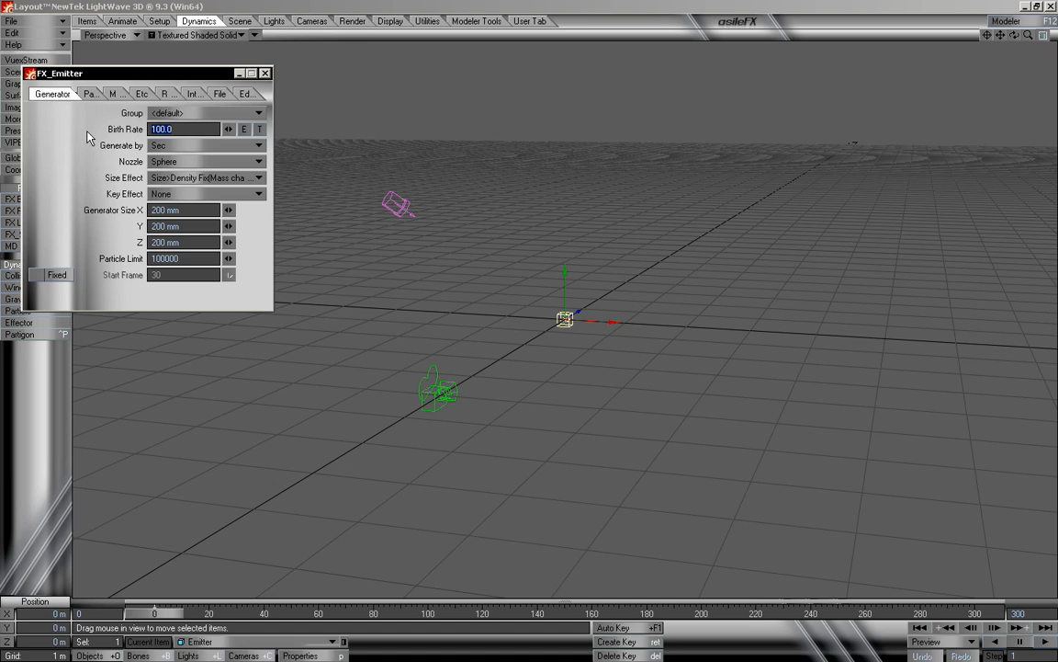
pyautogui.write('150')
pyautogui.press('Tab')
pyautogui.press('Tab')
pyautogui.press('Tab')
pyautogui.press('Tab')
pyautogui.write('150')
pyautogui.moveTo(155, 617)
pyautogui.mouseDown()
pyautogui.moveTo(724, 616)
pyautogui.moveTo(143, 616)
pyautogui.moveTo(947, 616)
pyautogui.moveTo(138, 615)
pyautogui.moveTo(318, 616)
pyautogui.moveTo(154, 615)
pyautogui.mouseUp()
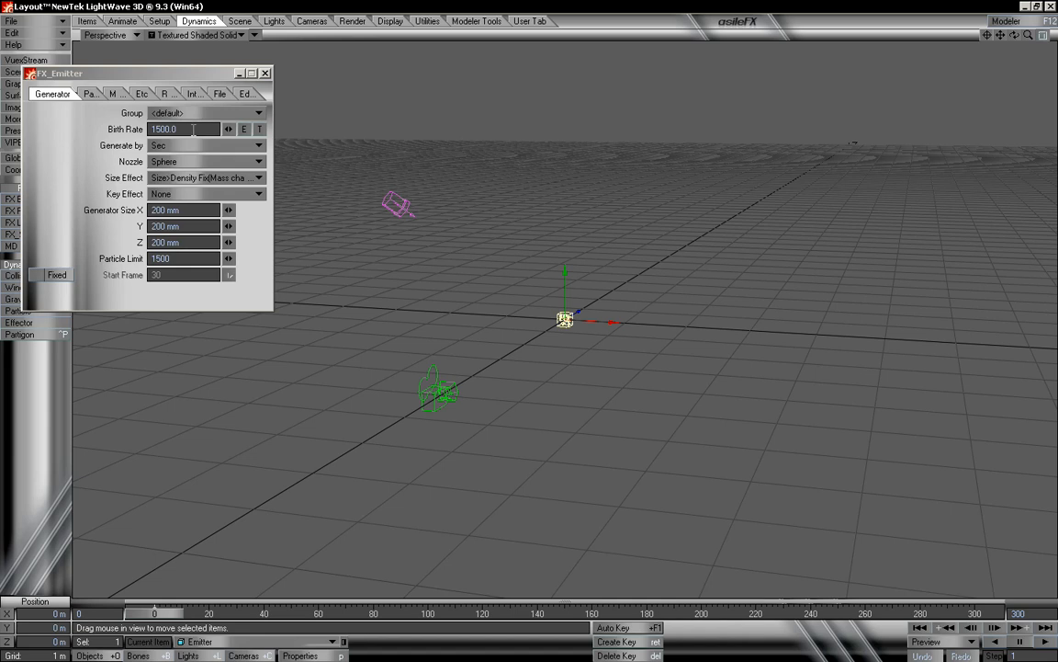
# Raise the emitter's birth rate to 3000 per second and scrub the timeline to check the emission
pyautogui.click(162, 129)
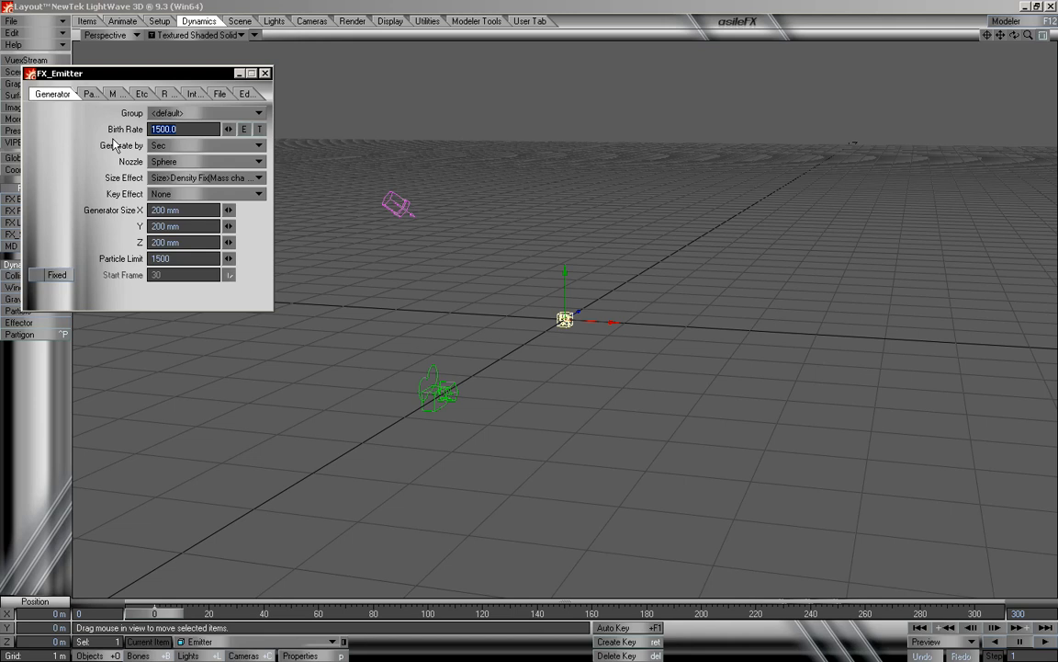
pyautogui.write('3')
pyautogui.press('Tab')
pyautogui.press('Tab')
pyautogui.press('Return')
pyautogui.moveTo(172, 614); pyautogui.dragTo(147, 613)
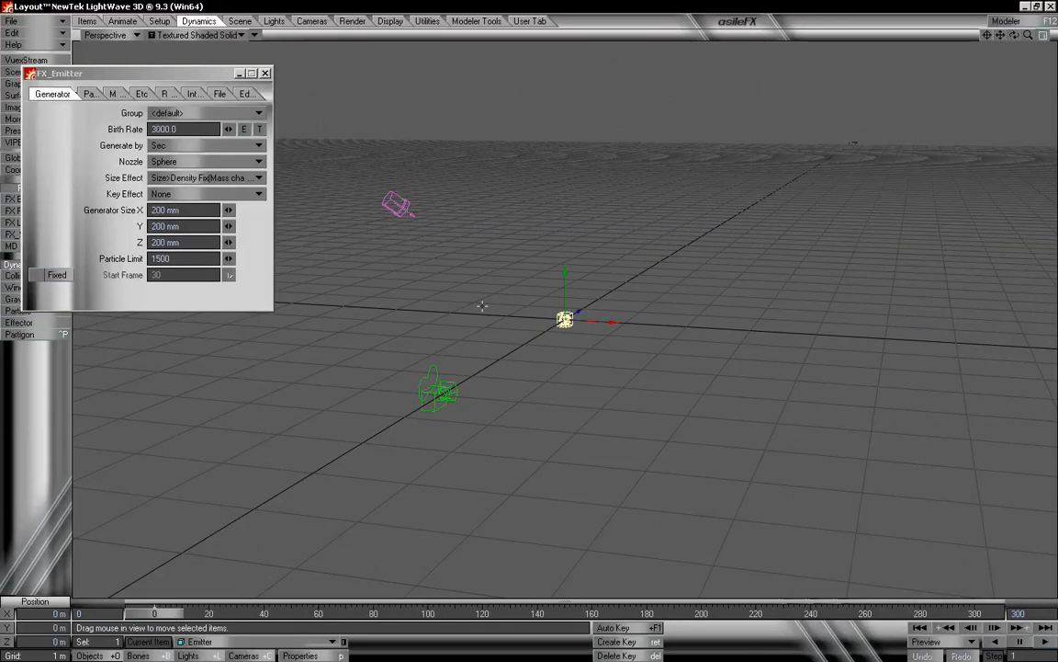
# Raise the birth rate to 6000 per second and scrub the timeline to check the emission
pyautogui.click(183, 128)
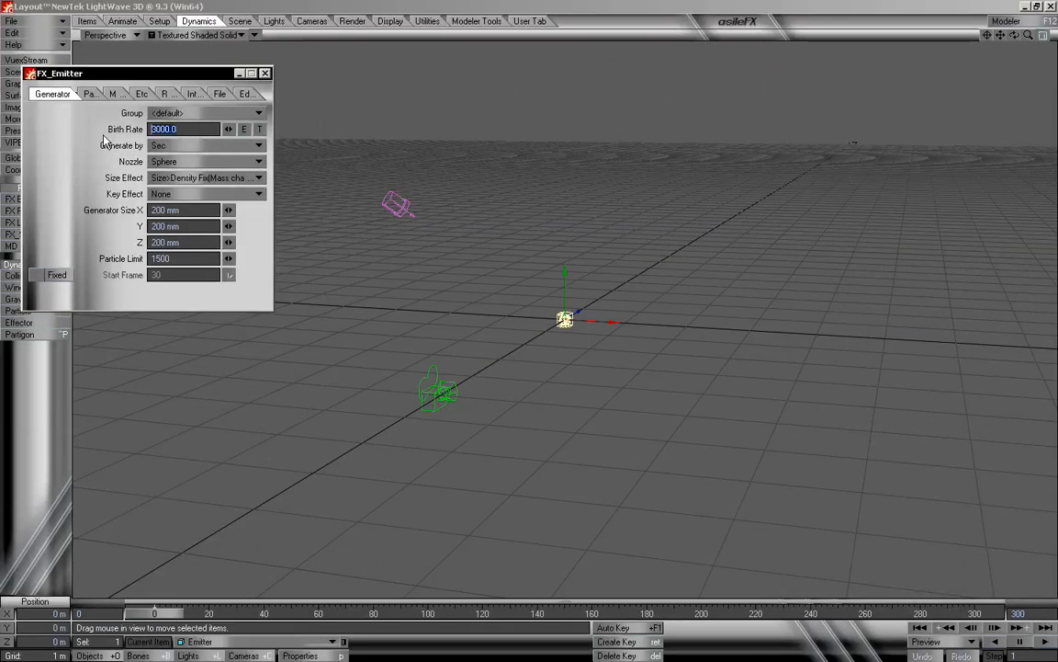
pyautogui.write('6000')
pyautogui.press('Tab')
pyautogui.press('Tab')
pyautogui.press('Tab')
pyautogui.press('Tab')
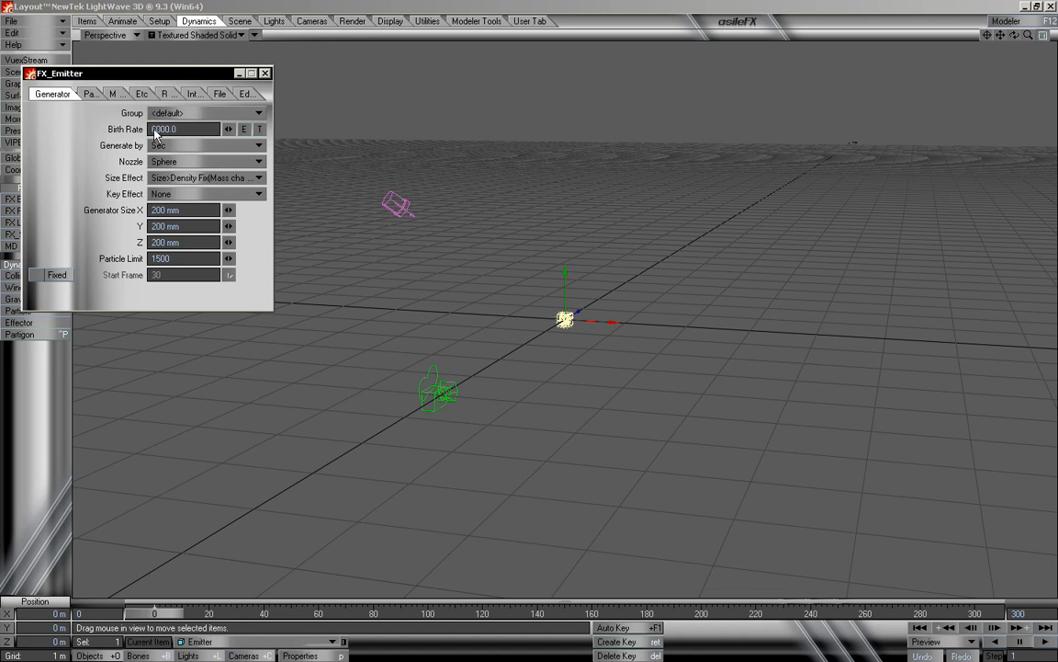
pyautogui.moveTo(170, 614)
pyautogui.mouseDown()
pyautogui.moveTo(236, 613)
pyautogui.moveTo(155, 613)
pyautogui.moveTo(877, 614)
pyautogui.moveTo(154, 614)
pyautogui.mouseUp()
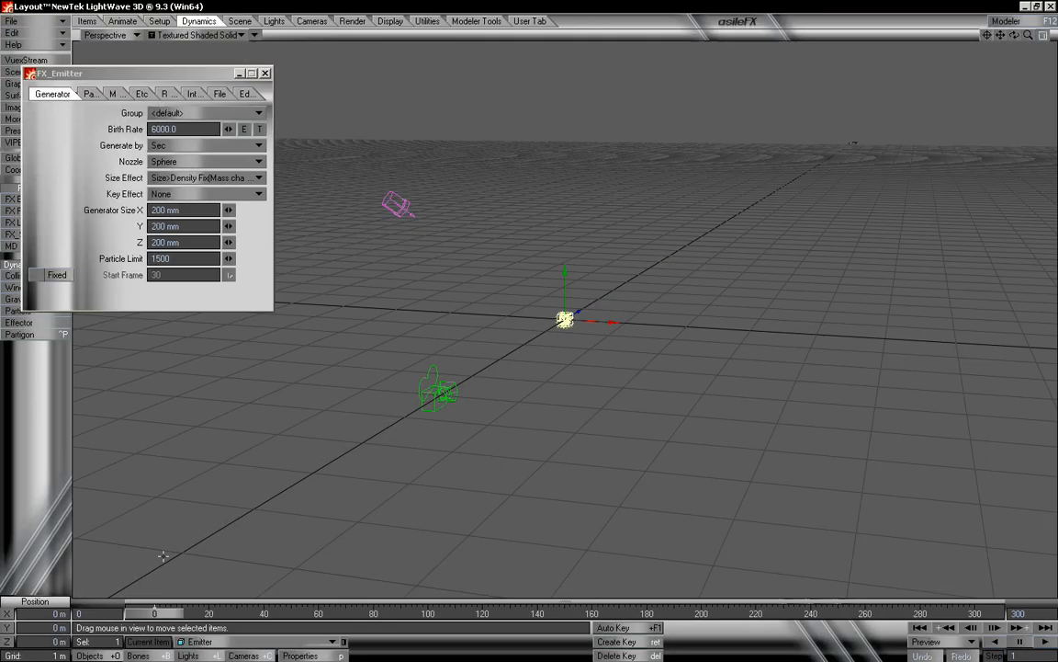
# Set the emitter's particle limit to 3000 and scrub the timeline to check the emission
pyautogui.click(183, 260)
pyautogui.moveTo(183, 262); pyautogui.dragTo(92, 273)
pyautogui.write('3000')
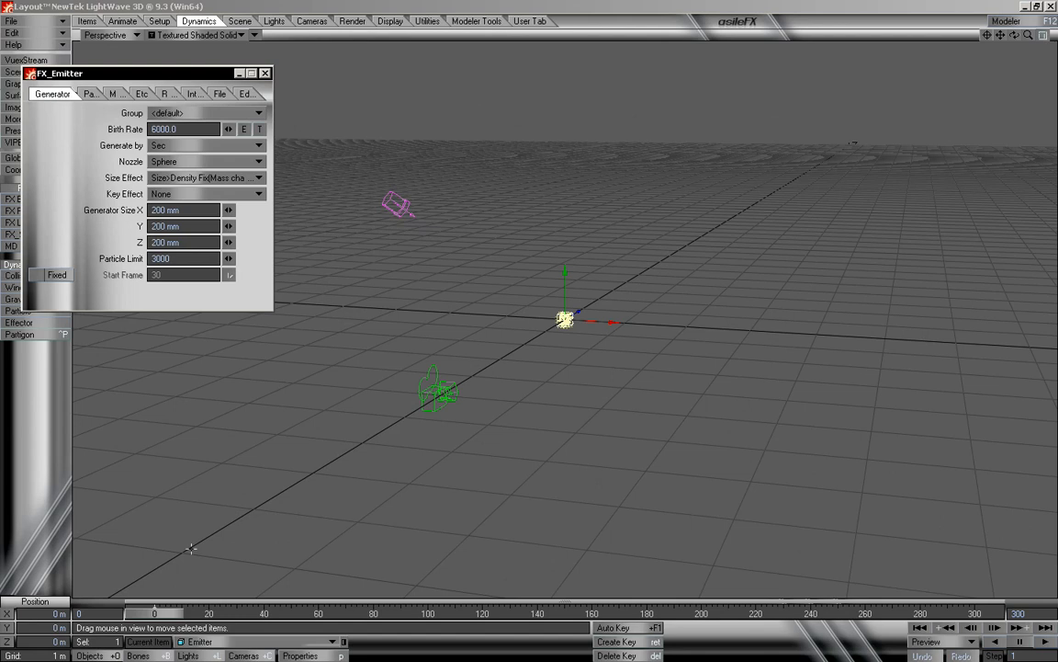
pyautogui.moveTo(170, 616)
pyautogui.mouseDown()
pyautogui.moveTo(312, 615)
pyautogui.moveTo(154, 612)
pyautogui.moveTo(411, 613)
pyautogui.moveTo(154, 613)
pyautogui.mouseUp()
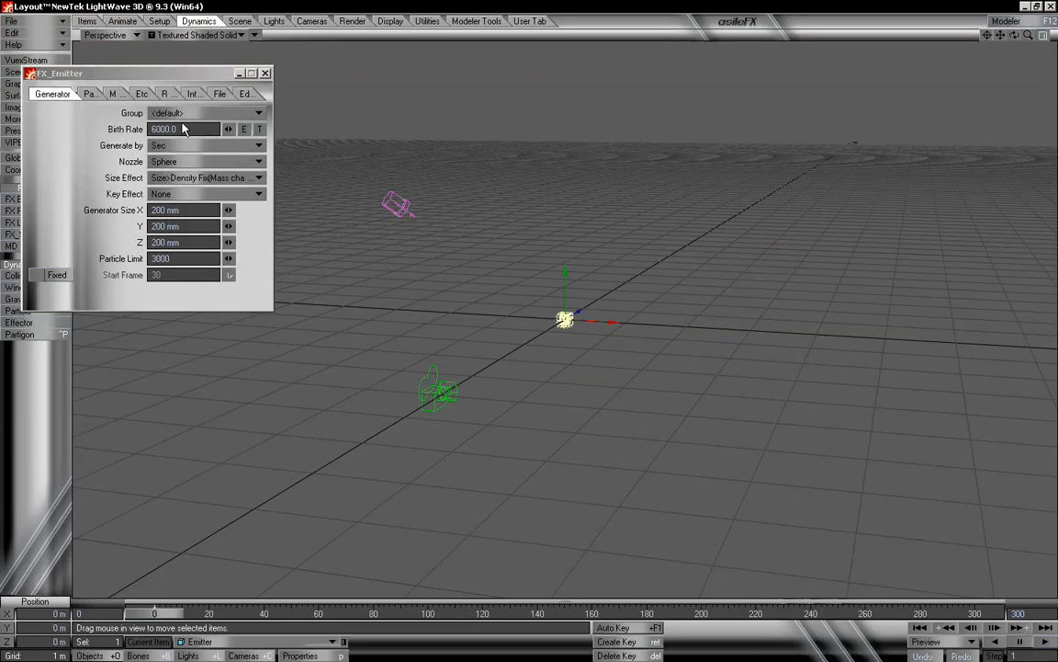
# Lower the birth rate to 3000 per second and scrub through the emission
pyautogui.click(178, 129)
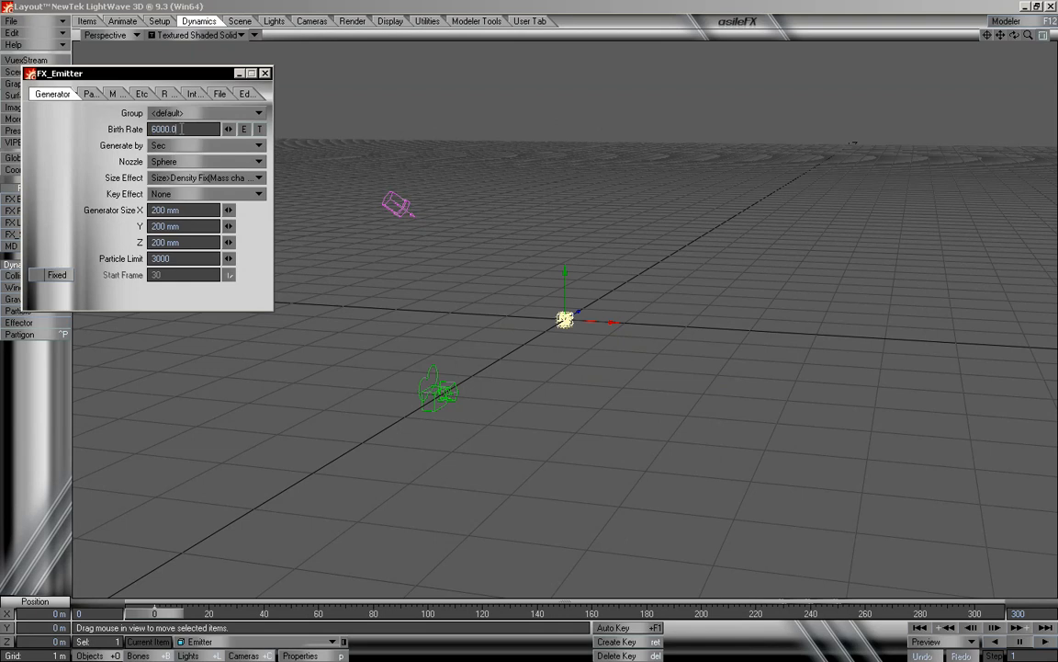
pyautogui.write('300')
pyautogui.press('Tab')
pyautogui.moveTo(181, 612); pyautogui.dragTo(154, 613)
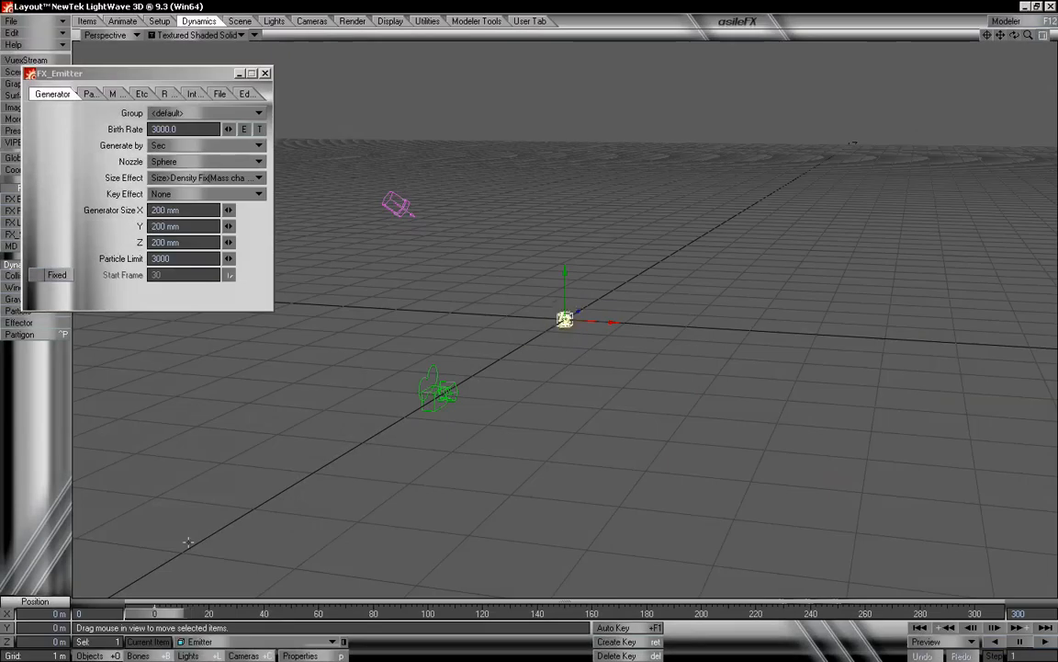
# Set the emitter's birth rate to 1500 per second and scrub the timeline to check how long it emits
pyautogui.click(83, 135)
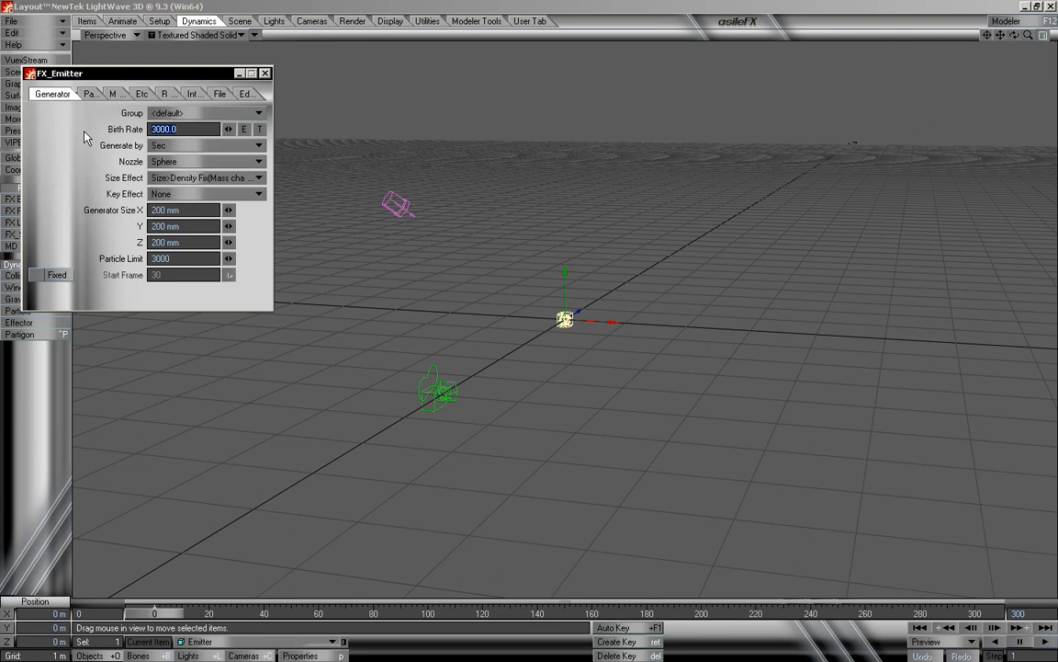
pyautogui.write('1500')
pyautogui.press('Tab')
pyautogui.press('Tab')
pyautogui.press('Tab')
pyautogui.press('Tab')
pyautogui.press('Tab')
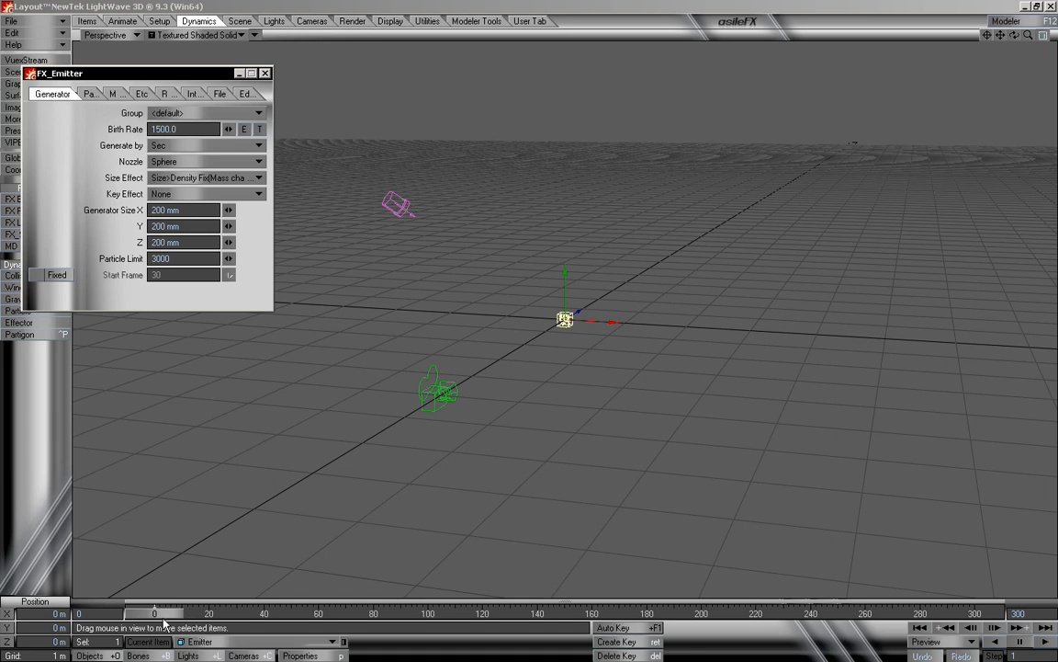
pyautogui.moveTo(166, 617); pyautogui.dragTo(143, 613)
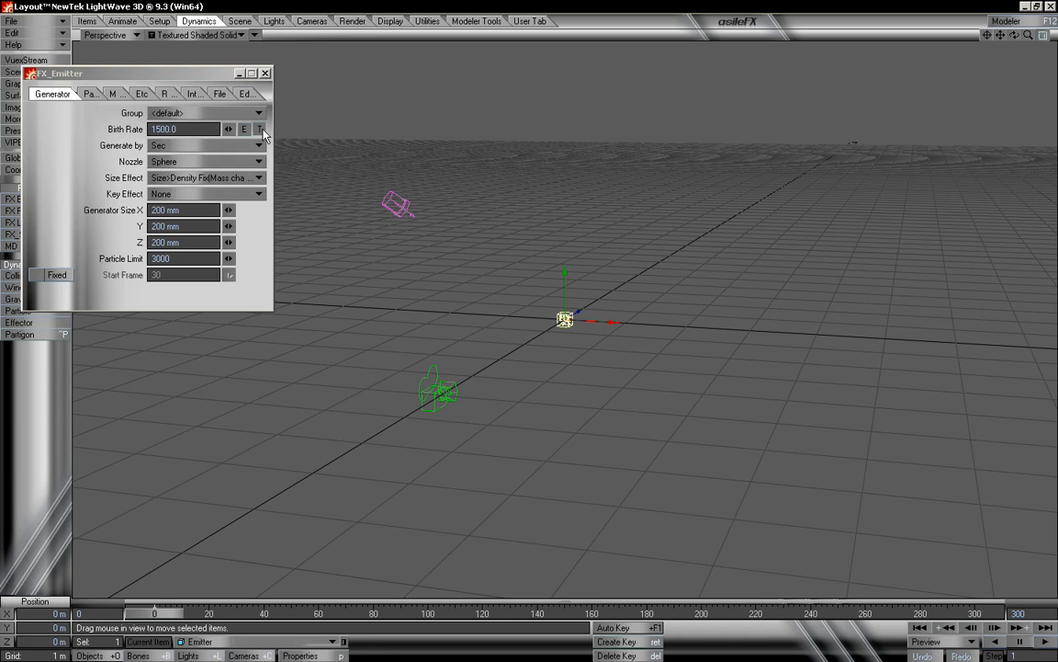
# Set the emitter's generator size to 500 mm in X, Y and Z and scrub the timeline
pyautogui.moveTo(1014, 36)
pyautogui.mouseDown()
pyautogui.moveTo(1034, 38)
pyautogui.moveTo(1015, 36)
pyautogui.mouseUp()
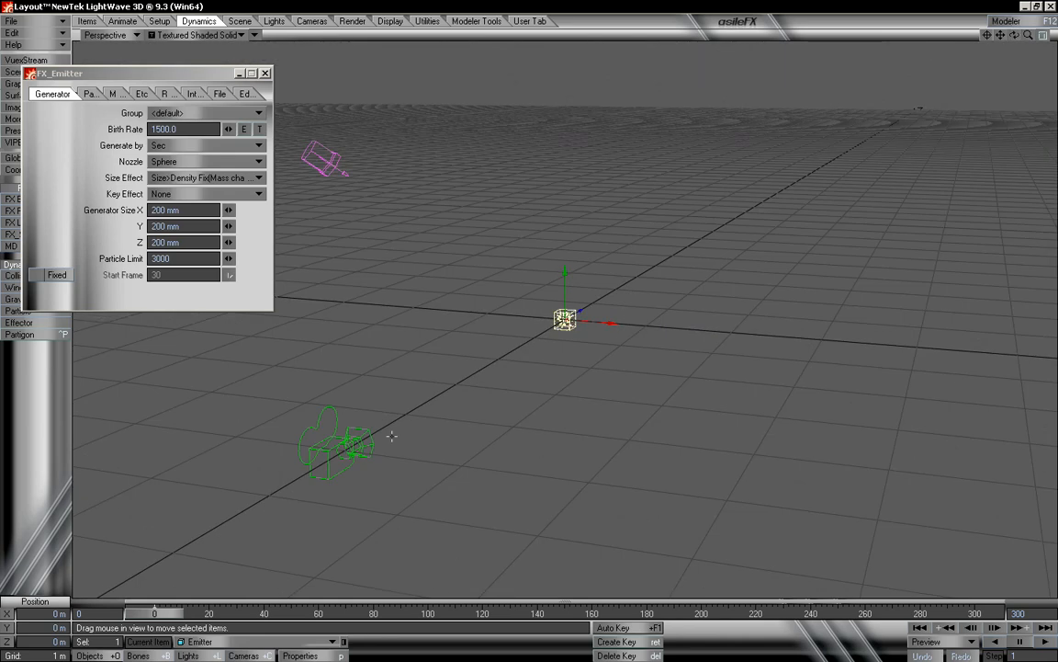
pyautogui.moveTo(189, 613); pyautogui.dragTo(161, 613)
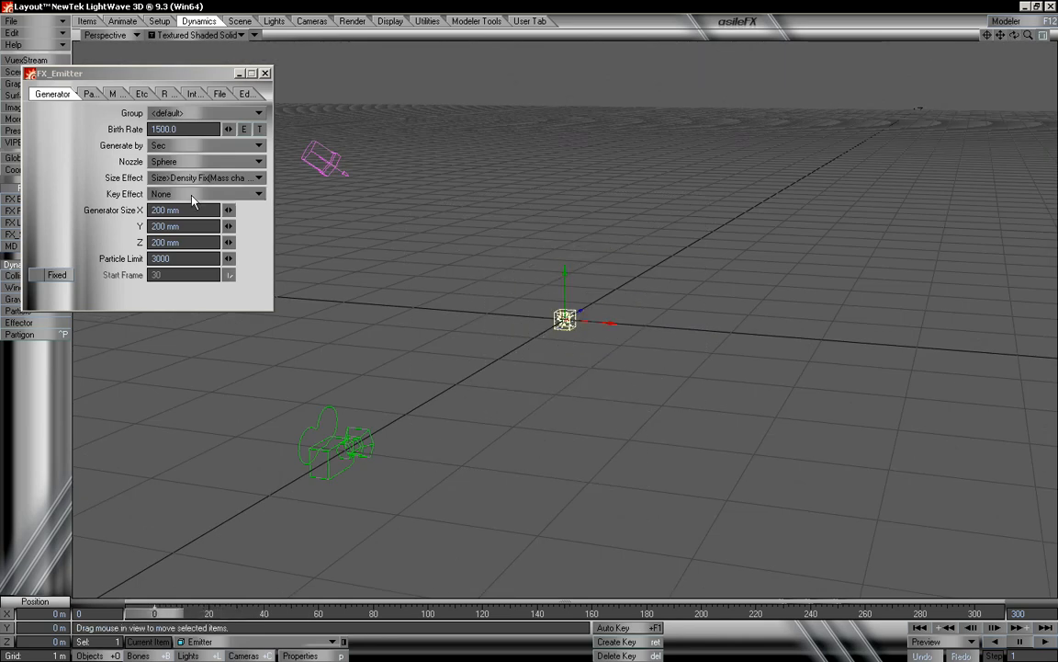
pyautogui.click(196, 209)
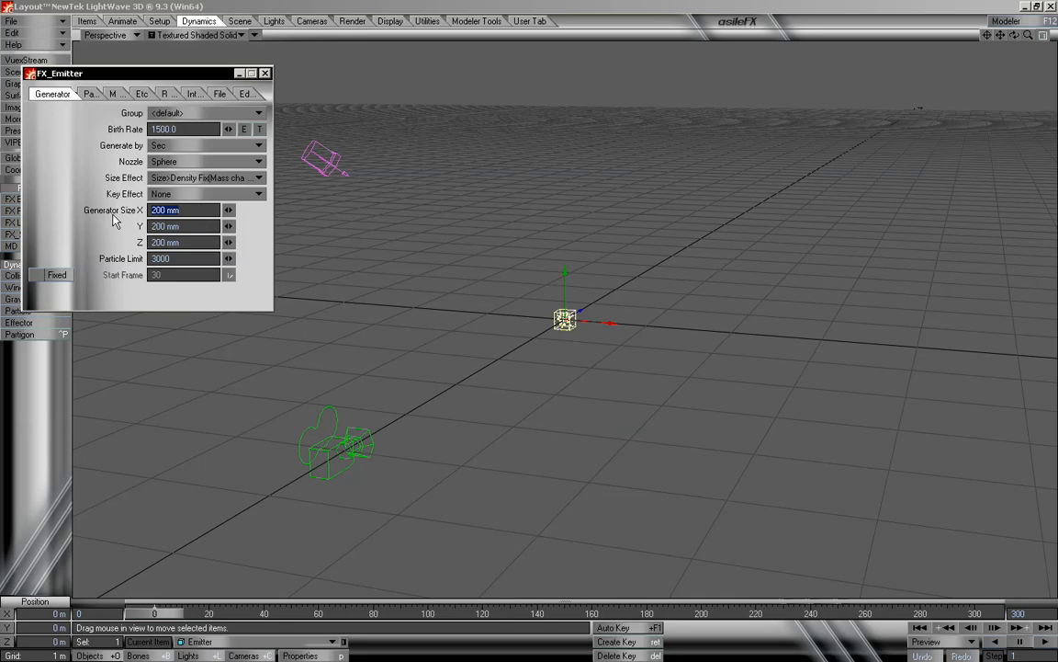
pyautogui.write('500mm')
pyautogui.press('Tab')
pyautogui.write('500mm')
pyautogui.press('Tab')
pyautogui.write('0')
pyautogui.press('Tab')
pyautogui.moveTo(175, 243); pyautogui.dragTo(135, 244)
pyautogui.press('BackSpace')
pyautogui.write('500 mm')
pyautogui.press('Return')
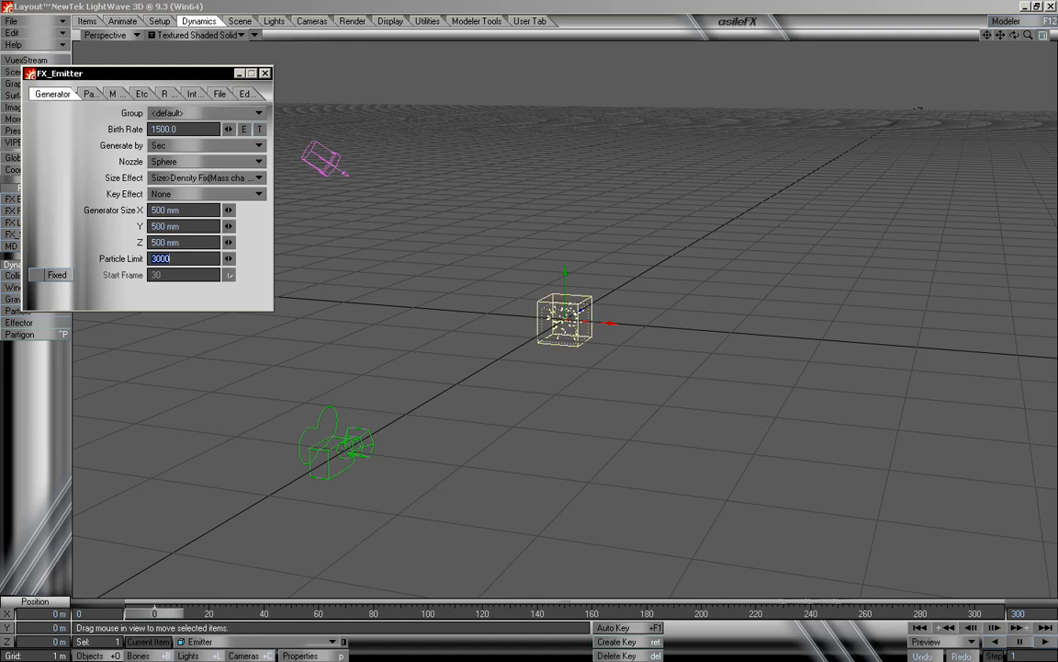
pyautogui.moveTo(156, 613)
pyautogui.mouseDown()
pyautogui.moveTo(464, 613)
pyautogui.moveTo(154, 613)
pyautogui.mouseUp()
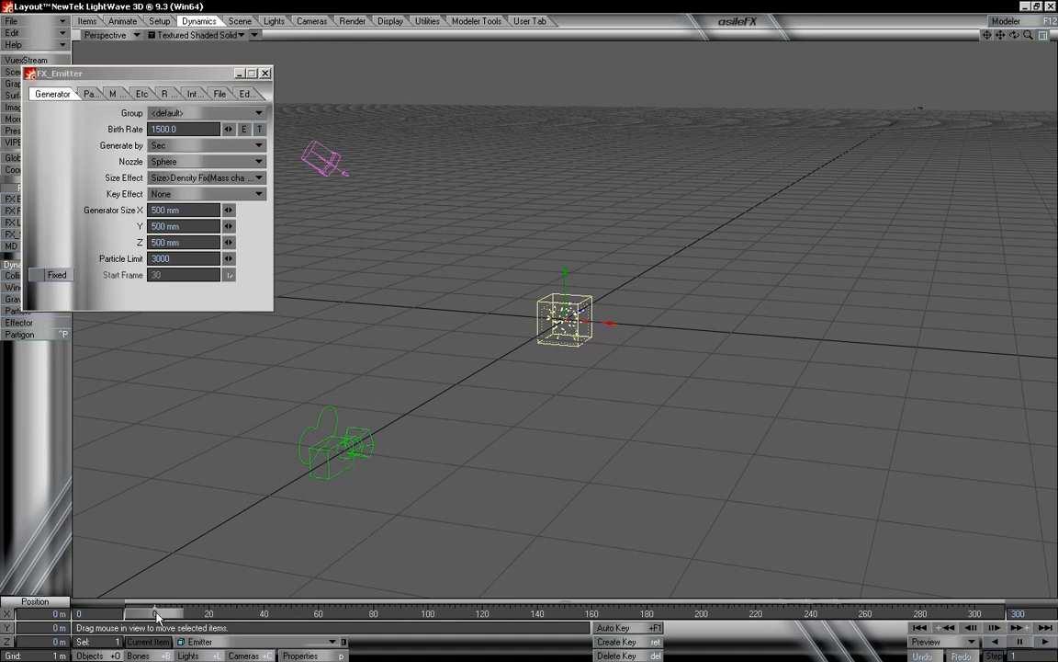
# Set the emitter's particle limit to 6000 and scrub the start of the timeline
pyautogui.click(193, 129)
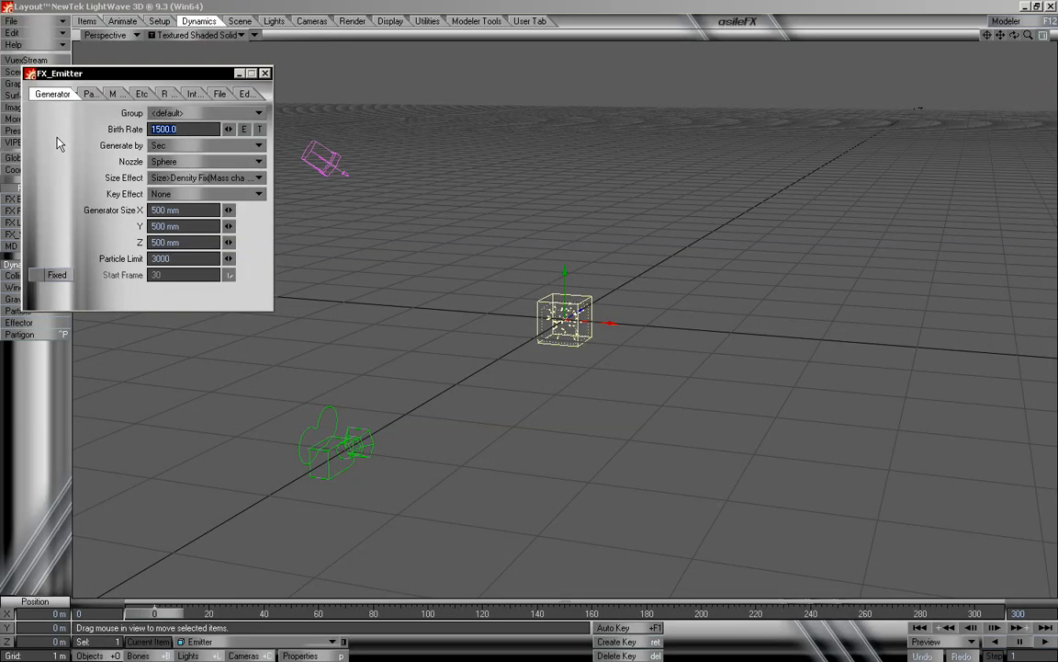
pyautogui.press('Tab')
pyautogui.press('Tab')
pyautogui.press('Tab')
pyautogui.press('Tab')
pyautogui.write('6')
pyautogui.moveTo(166, 612)
pyautogui.mouseDown()
pyautogui.moveTo(619, 613)
pyautogui.moveTo(154, 613)
pyautogui.mouseUp()
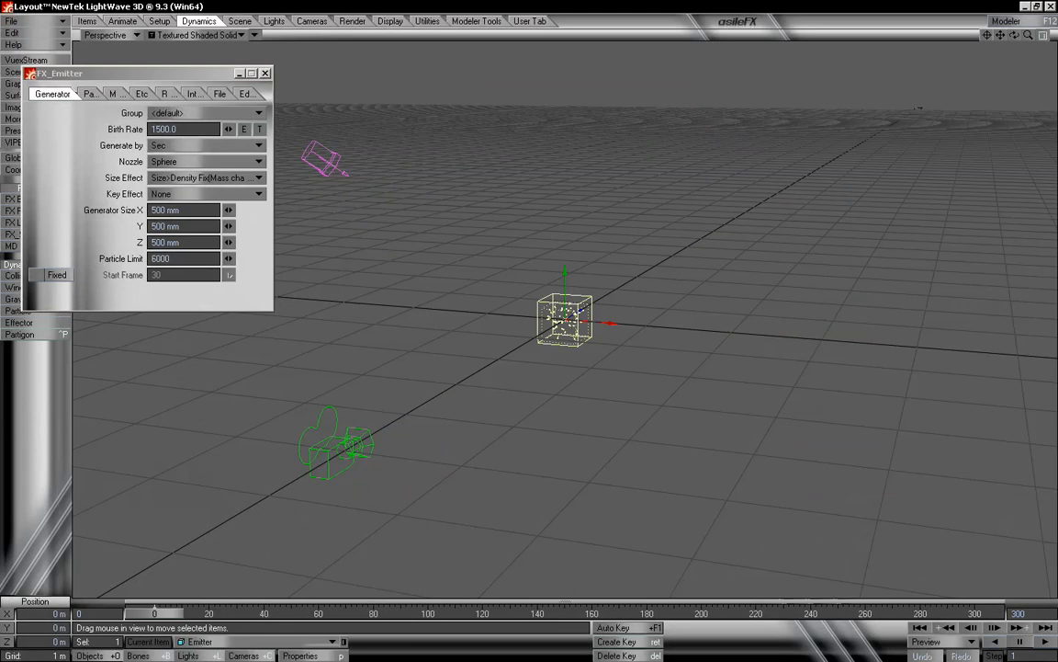
# Add a texture to the emitter's birth rate, make its layer a Turbulence procedural texture and scrub the timeline
pyautogui.click(259, 129)
pyautogui.moveTo(455, 150); pyautogui.dragTo(225, 157)
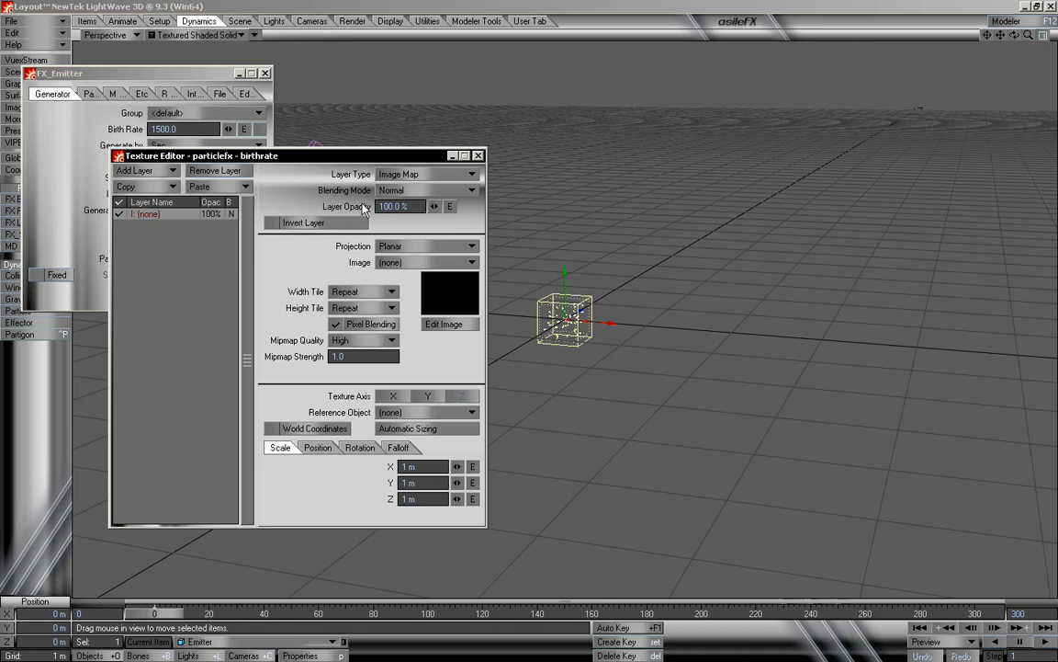
pyautogui.click(427, 173)
pyautogui.click(409, 184)
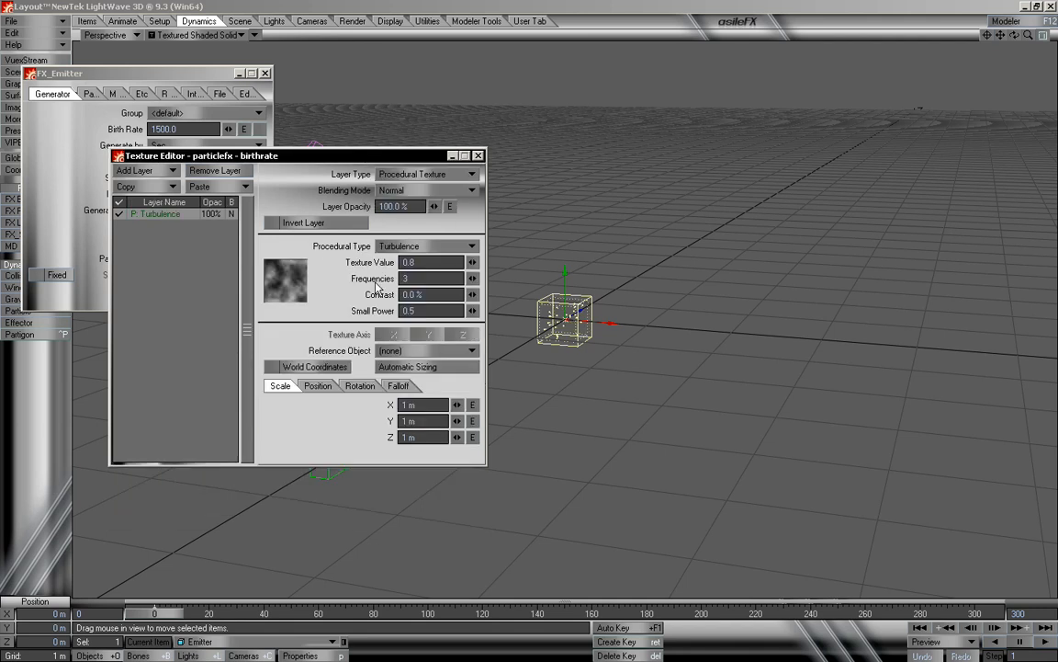
pyautogui.moveTo(162, 614)
pyautogui.mouseDown()
pyautogui.moveTo(345, 614)
pyautogui.moveTo(155, 614)
pyautogui.mouseUp()
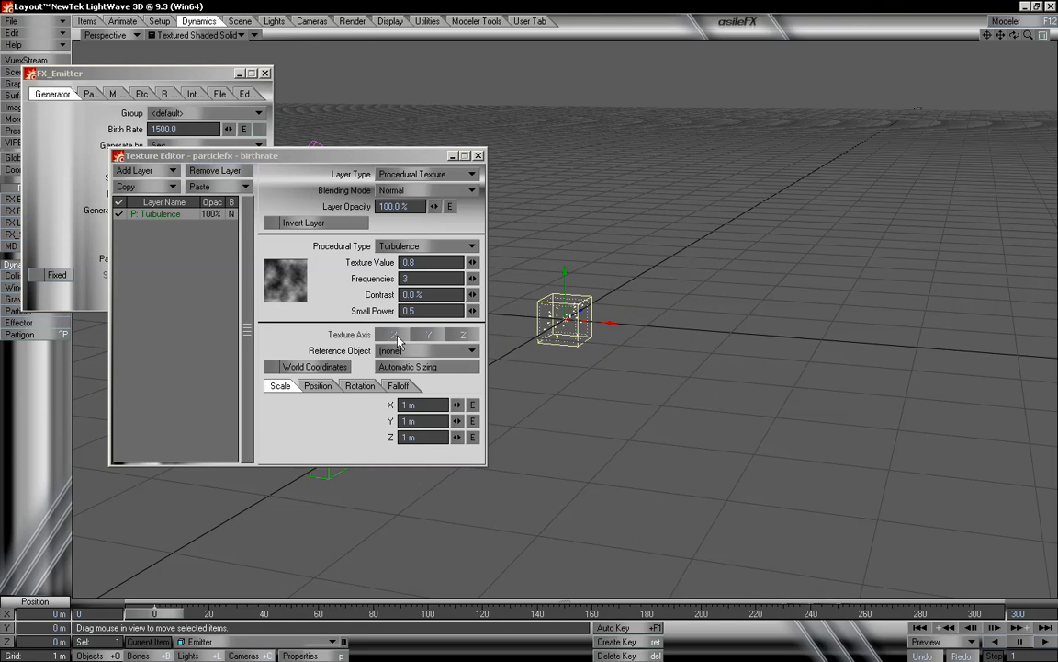
# Set the Turbulence texture's contrast to 75% and scrub the timeline to check the emission
pyautogui.moveTo(472, 294); pyautogui.dragTo(459, 294)
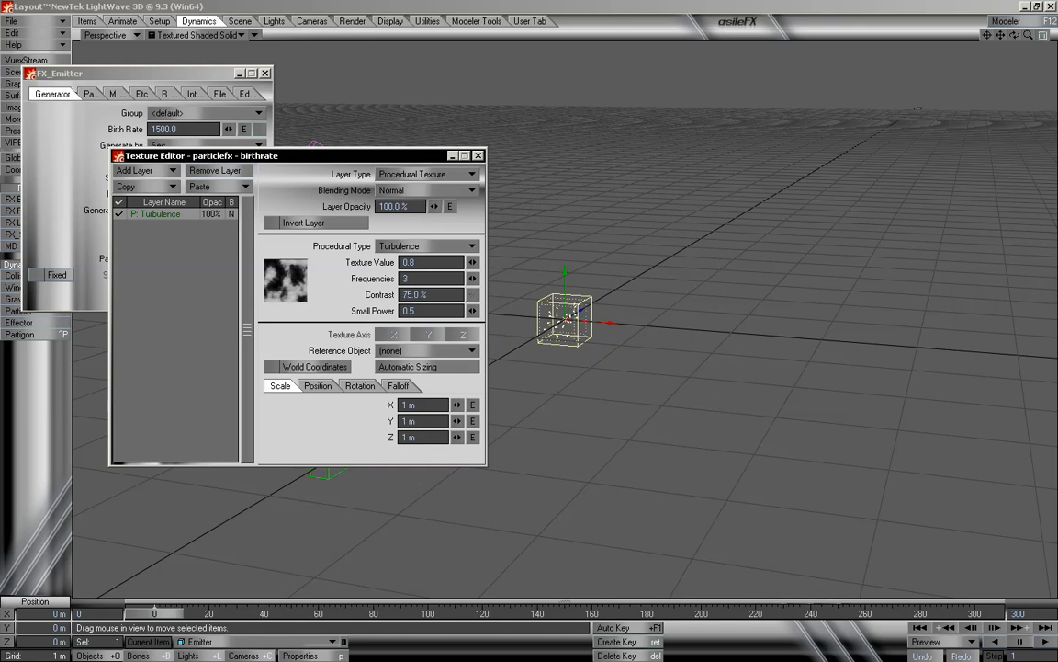
pyautogui.moveTo(175, 614)
pyautogui.mouseDown()
pyautogui.moveTo(379, 614)
pyautogui.moveTo(158, 613)
pyautogui.mouseUp()
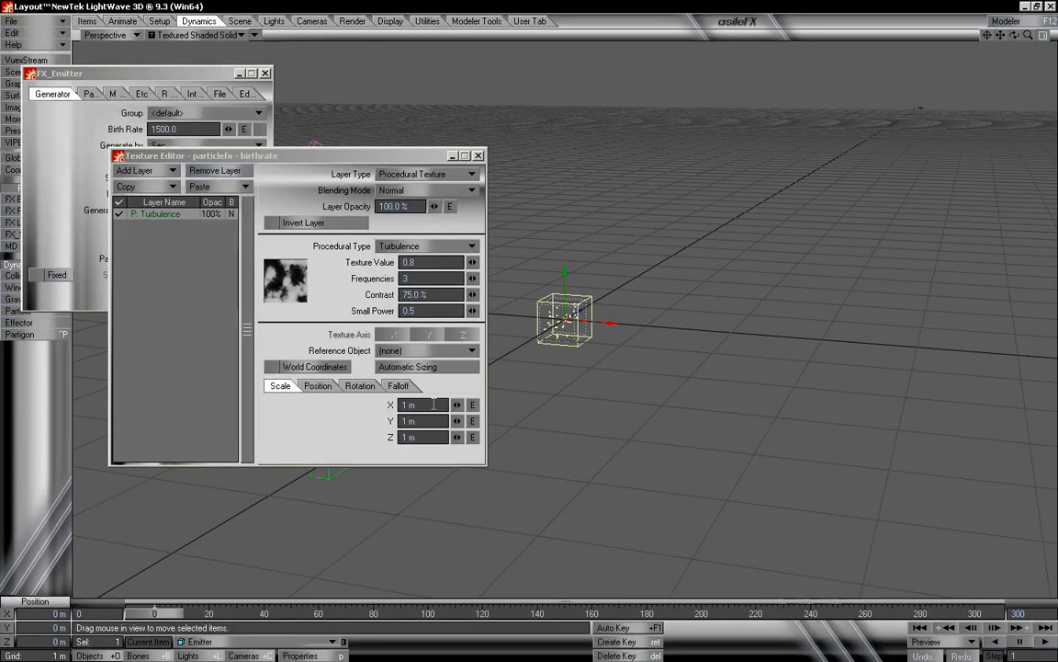
pyautogui.keyDown('alt'); pyautogui.moveTo(625, 300); pyautogui.dragTo(627, 335); pyautogui.keyUp('alt')
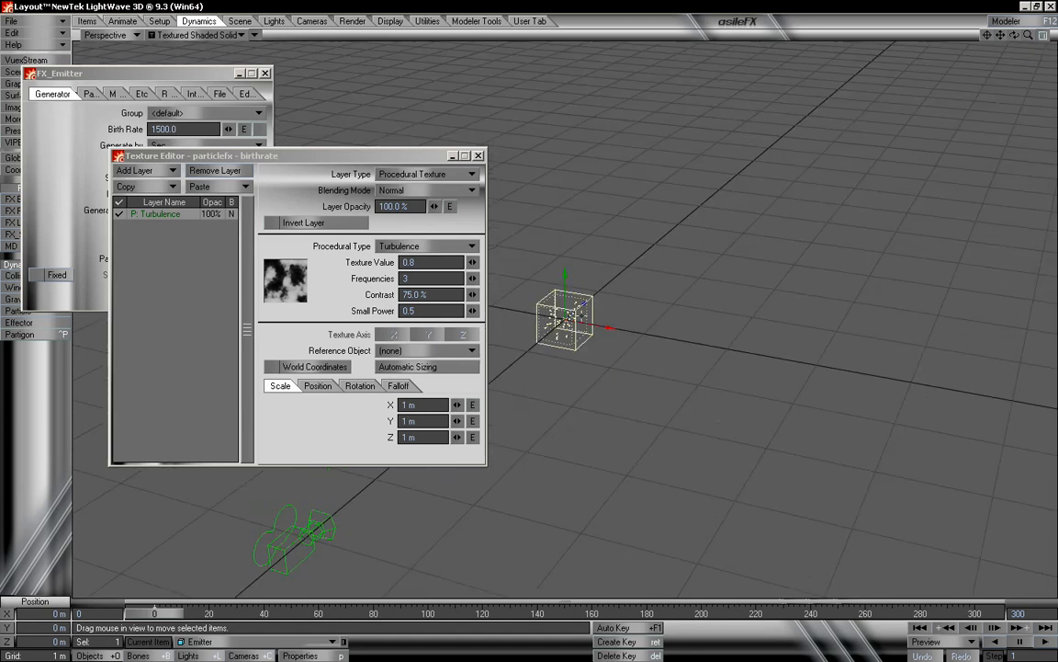
# Set the Turbulence texture's scale to 500 mm in X, Y and Z and scrub the timeline
pyautogui.moveTo(426, 404); pyautogui.dragTo(359, 409)
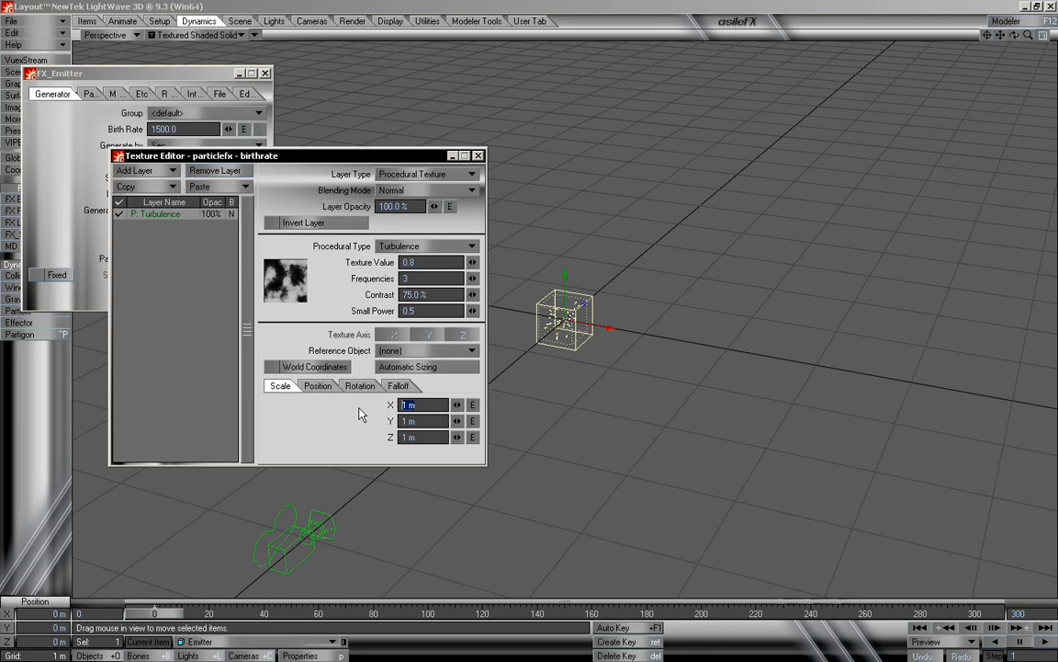
pyautogui.write('.5')
pyautogui.press('Tab')
pyautogui.write('.5')
pyautogui.press('Tab')
pyautogui.write('.5')
pyautogui.press('Return')
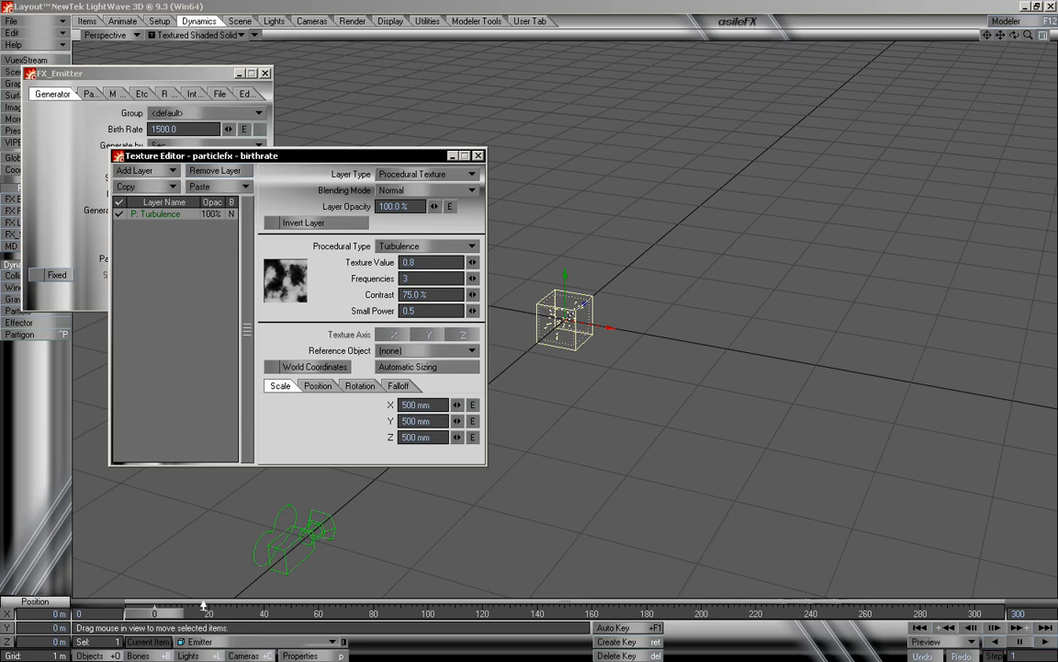
pyautogui.click(175, 609)
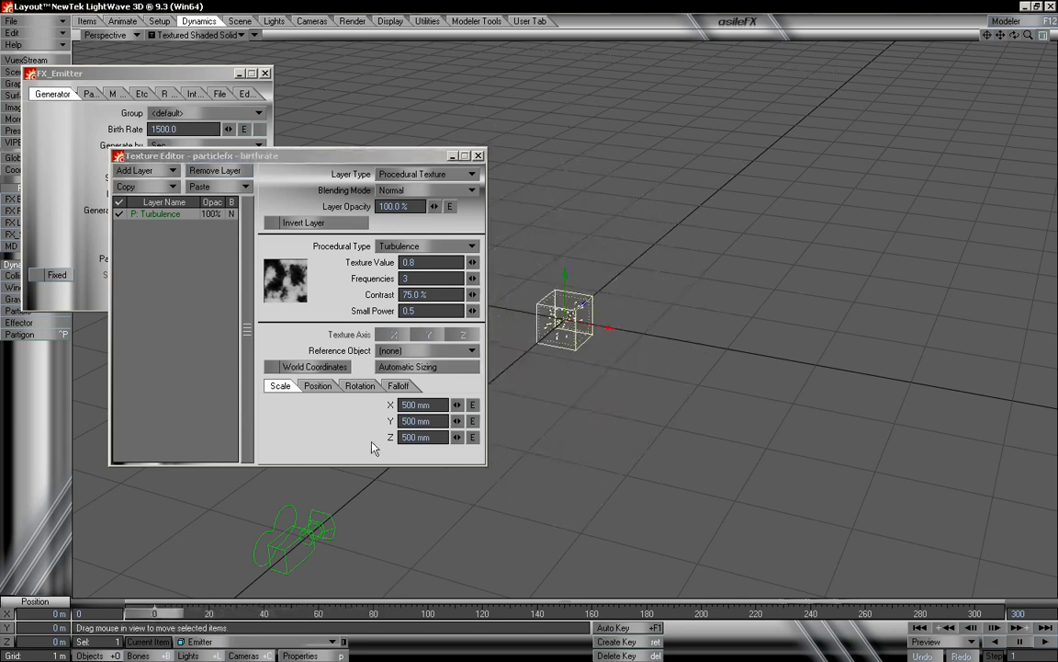
# Set the Turbulence texture's scale to 2 m in X, Y and Z and inspect the emission along the timeline
pyautogui.click(402, 405)
pyautogui.write('2')
pyautogui.press('Tab')
pyautogui.write('2')
pyautogui.press('Tab')
pyautogui.write('2')
pyautogui.press('Return')
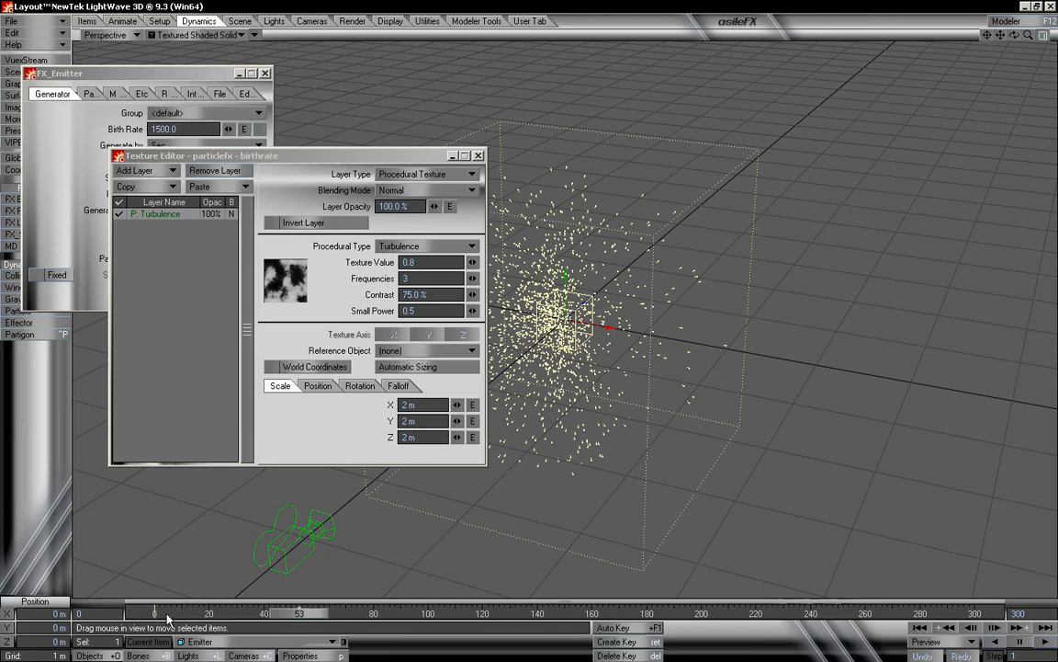
pyautogui.moveTo(1014, 34); pyautogui.dragTo(966, 11)
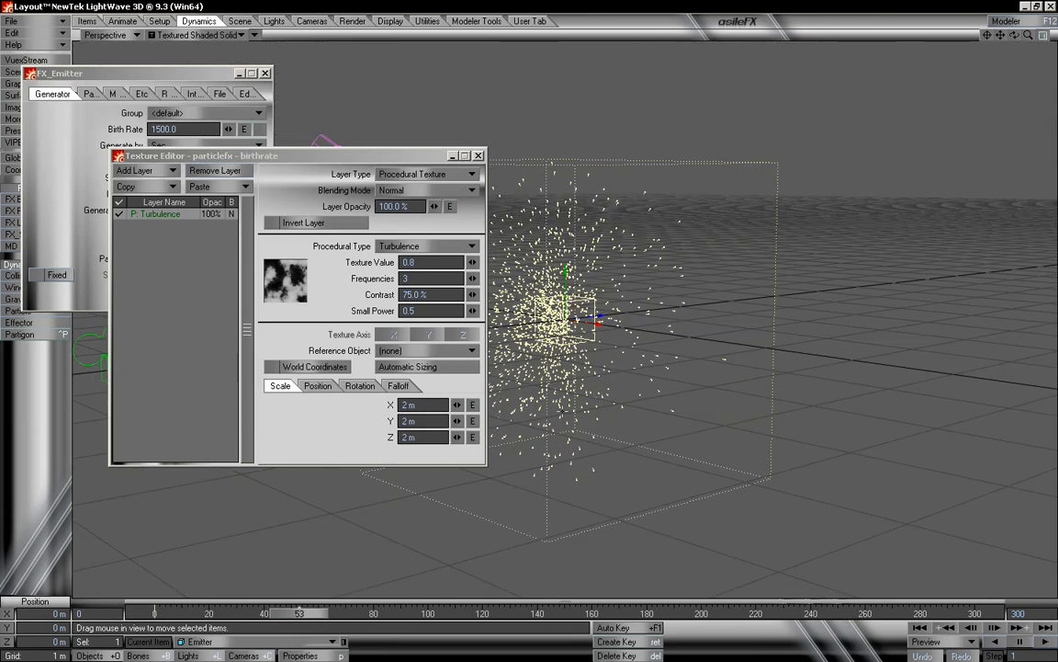
# Set the Turbulence texture's scale to 3 m in X, Y and Z and inspect the particles around frame 61
pyautogui.moveTo(422, 405); pyautogui.dragTo(383, 406)
pyautogui.write('3')
pyautogui.press('Tab')
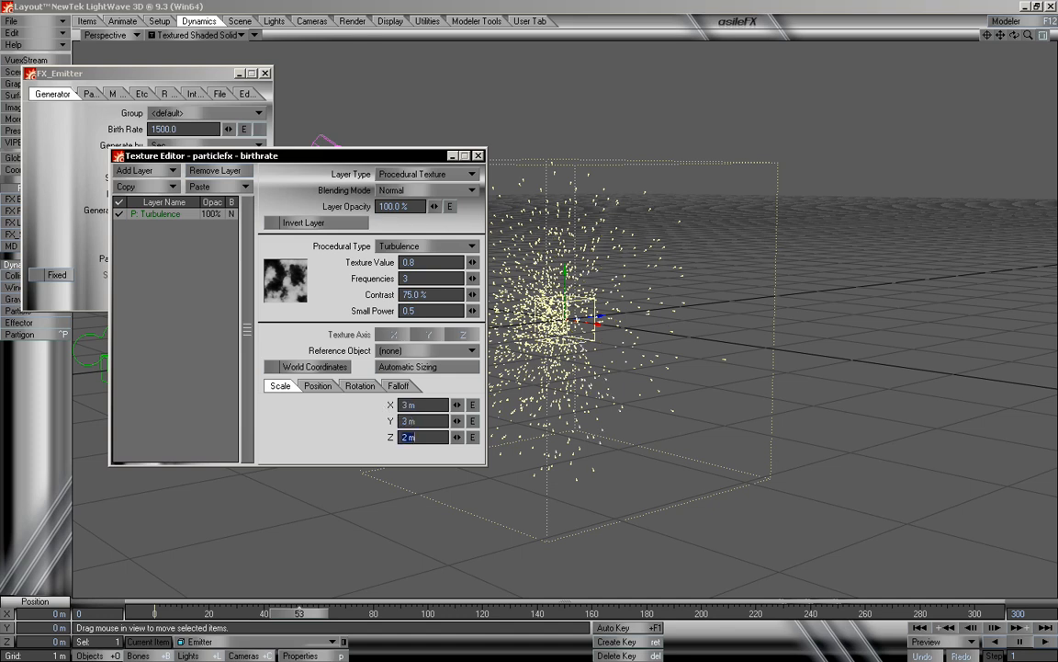
pyautogui.moveTo(300, 613)
pyautogui.mouseDown()
pyautogui.moveTo(141, 612)
pyautogui.moveTo(331, 613)
pyautogui.moveTo(313, 616)
pyautogui.mouseUp()
pyautogui.moveTo(1014, 33); pyautogui.dragTo(888, 35)
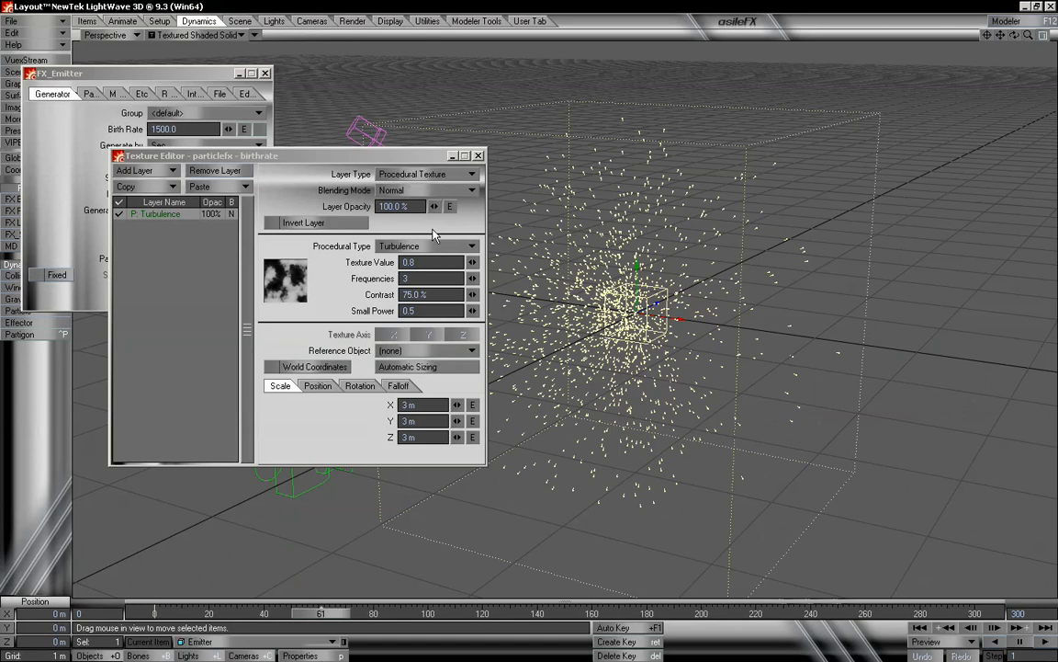
# Try Underwater as the birth rate's procedural type and scrub back to frame 0
pyautogui.click(427, 246)
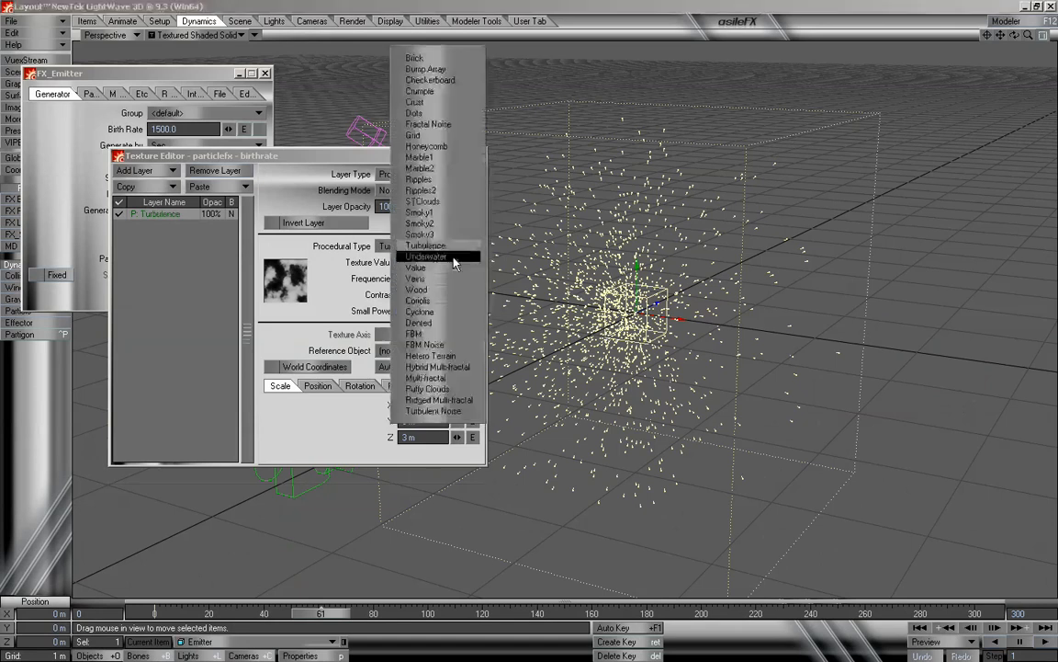
pyautogui.click(450, 257)
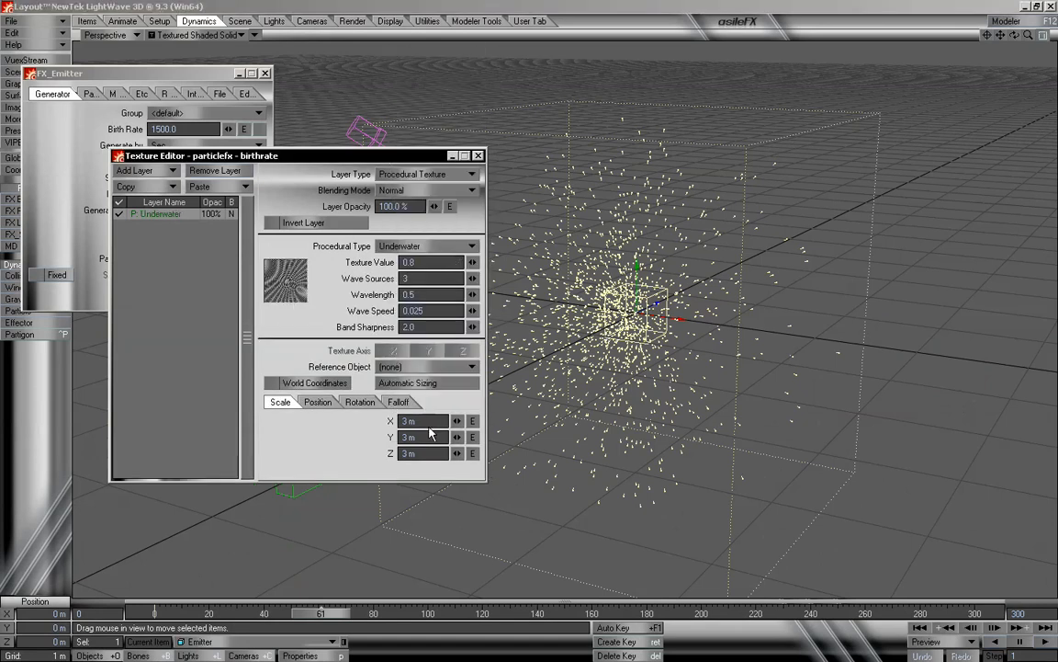
pyautogui.moveTo(332, 618); pyautogui.dragTo(154, 617)
pyautogui.click(402, 405)
# Try Crust as the procedural type, invert the layer and scrub the timeline to compare the emission
pyautogui.click(427, 246)
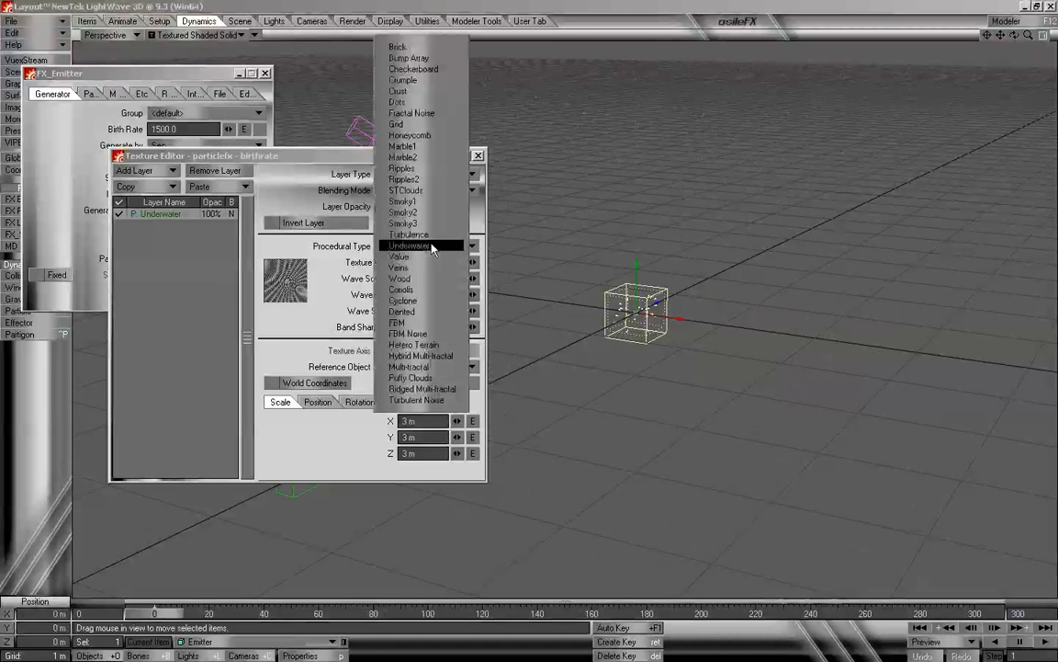
pyautogui.click(435, 241)
pyautogui.click(435, 243)
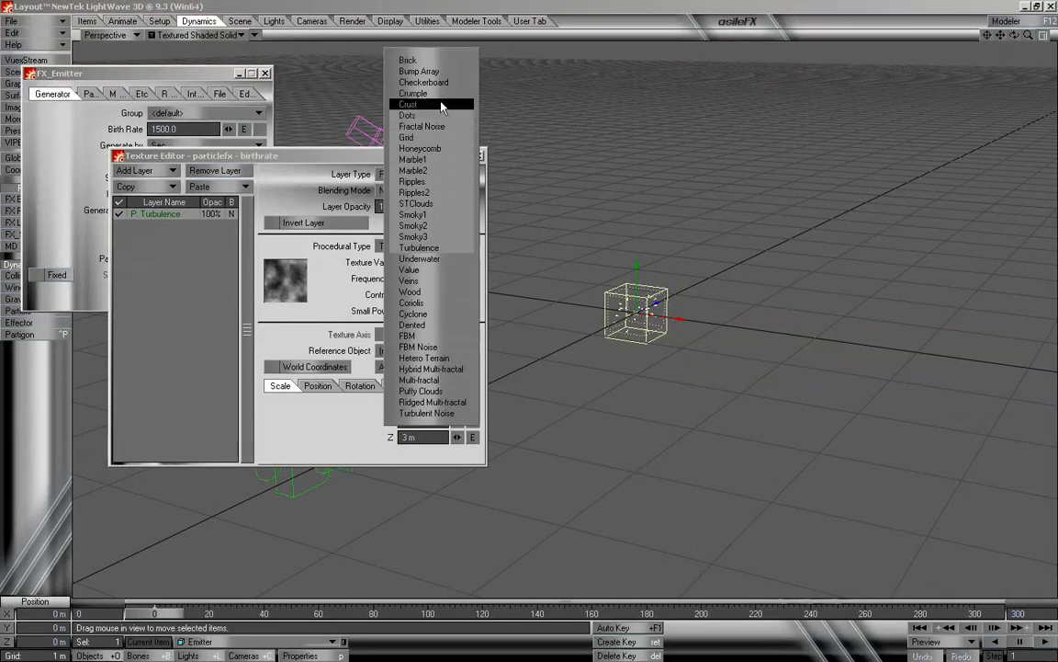
pyautogui.click(406, 104)
pyautogui.moveTo(173, 617)
pyautogui.mouseDown()
pyautogui.moveTo(368, 618)
pyautogui.moveTo(154, 613)
pyautogui.mouseUp()
pyautogui.click(271, 222)
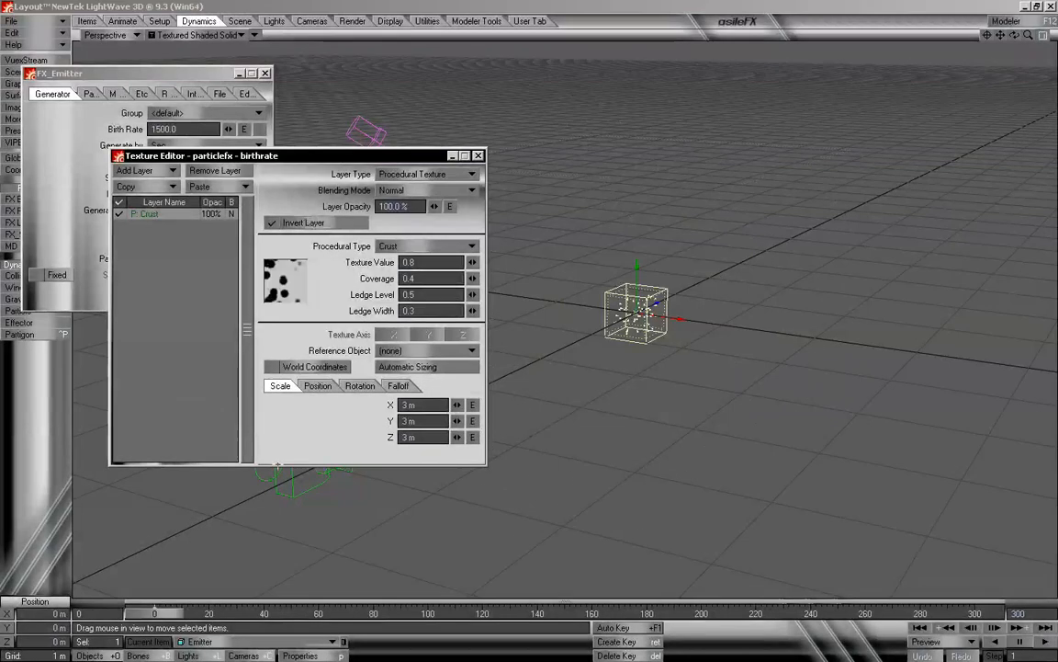
pyautogui.moveTo(154, 613)
pyautogui.mouseDown()
pyautogui.moveTo(878, 613)
pyautogui.moveTo(170, 609)
pyautogui.mouseUp()
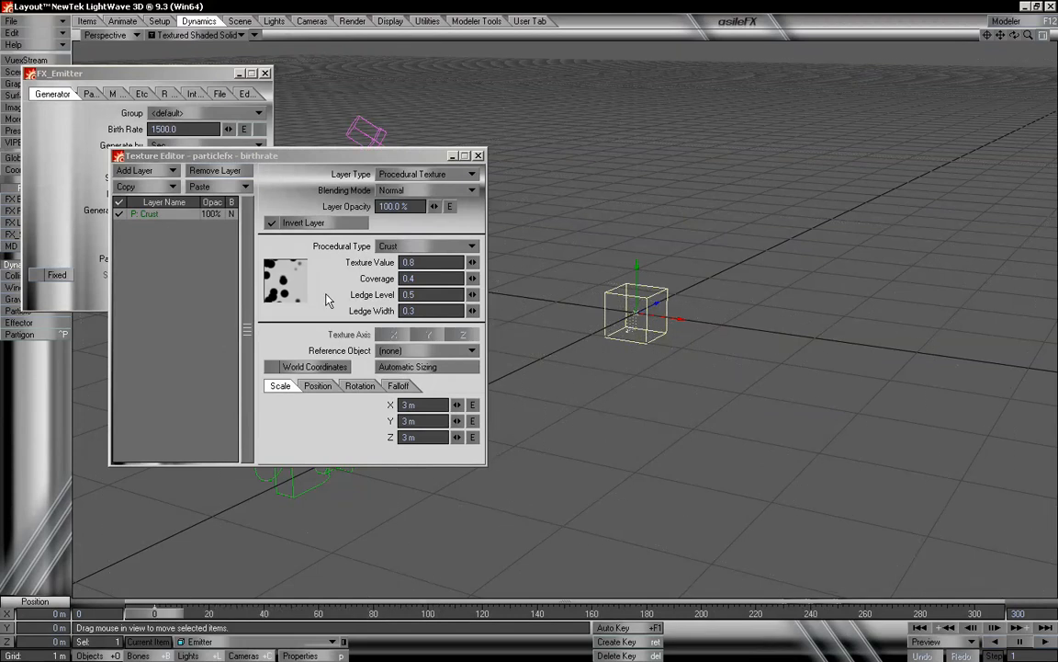
# Set the Crust texture's scale to 1 m in X, Y and Z and examine the emission up to about frame 105
pyautogui.click(424, 403)
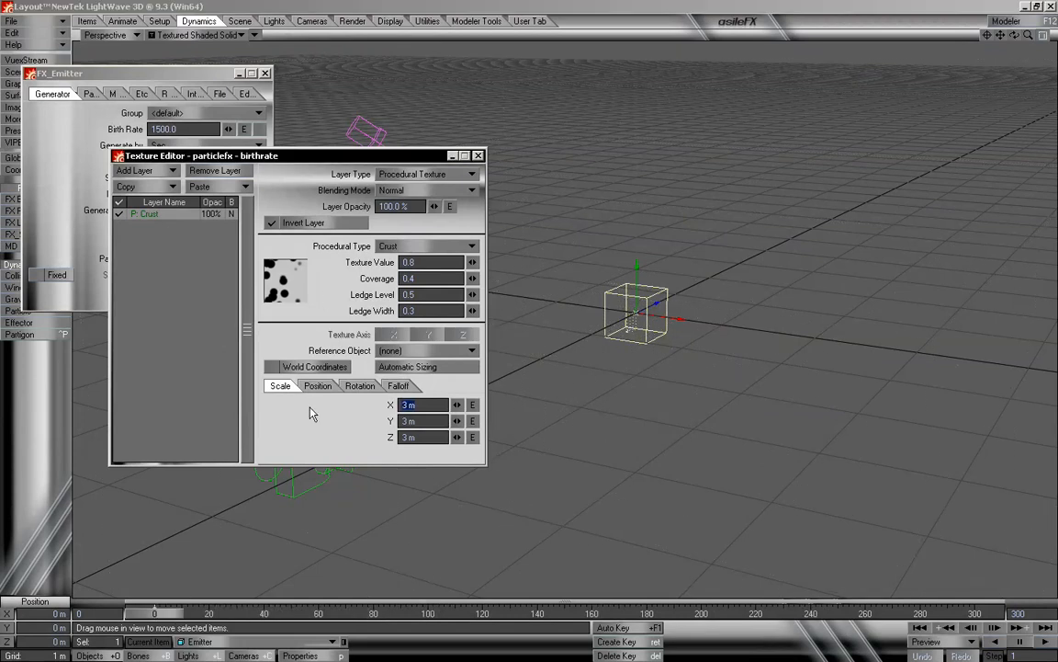
pyautogui.write('1')
pyautogui.press('Tab')
pyautogui.moveTo(185, 613); pyautogui.dragTo(442, 613)
pyautogui.keyDown('alt'); pyautogui.moveTo(706, 341); pyautogui.dragTo(568, 193); pyautogui.keyUp('alt')
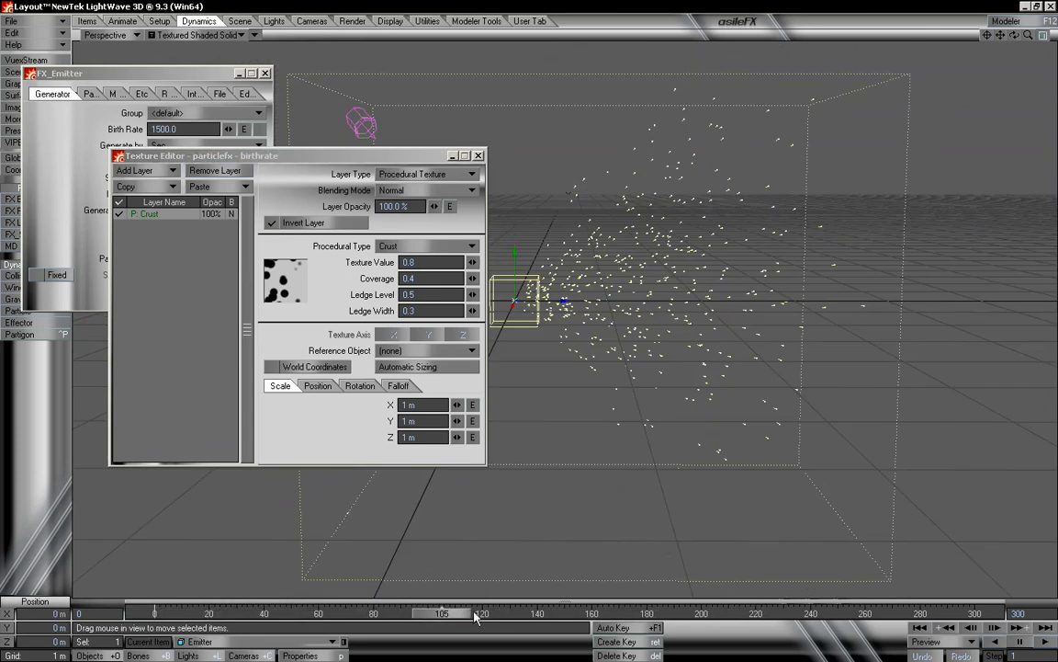
pyautogui.moveTo(454, 620); pyautogui.dragTo(139, 614)
# Turn off the Crust layer's inversion and scrub the first frames to compare the emission
pyautogui.click(272, 222)
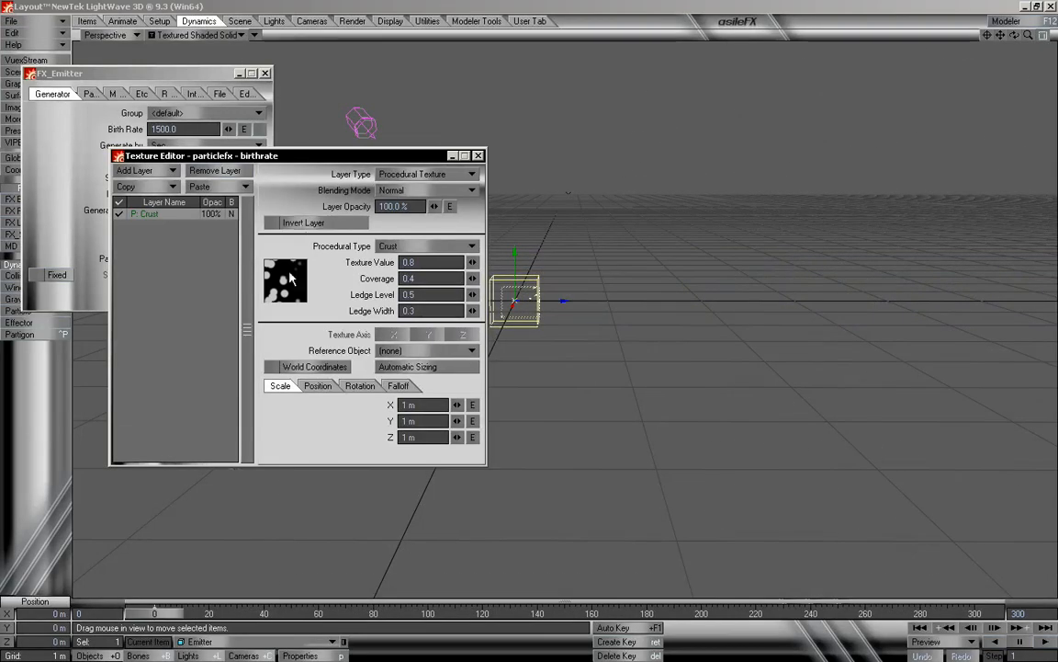
pyautogui.moveTo(174, 615)
pyautogui.mouseDown()
pyautogui.moveTo(292, 615)
pyautogui.moveTo(173, 614)
pyautogui.mouseUp()
pyautogui.keyDown('alt'); pyautogui.moveTo(668, 350); pyautogui.dragTo(517, 329); pyautogui.keyUp('alt')
pyautogui.moveTo(170, 617)
pyautogui.mouseDown()
pyautogui.moveTo(415, 616)
pyautogui.moveTo(156, 615)
pyautogui.mouseUp()
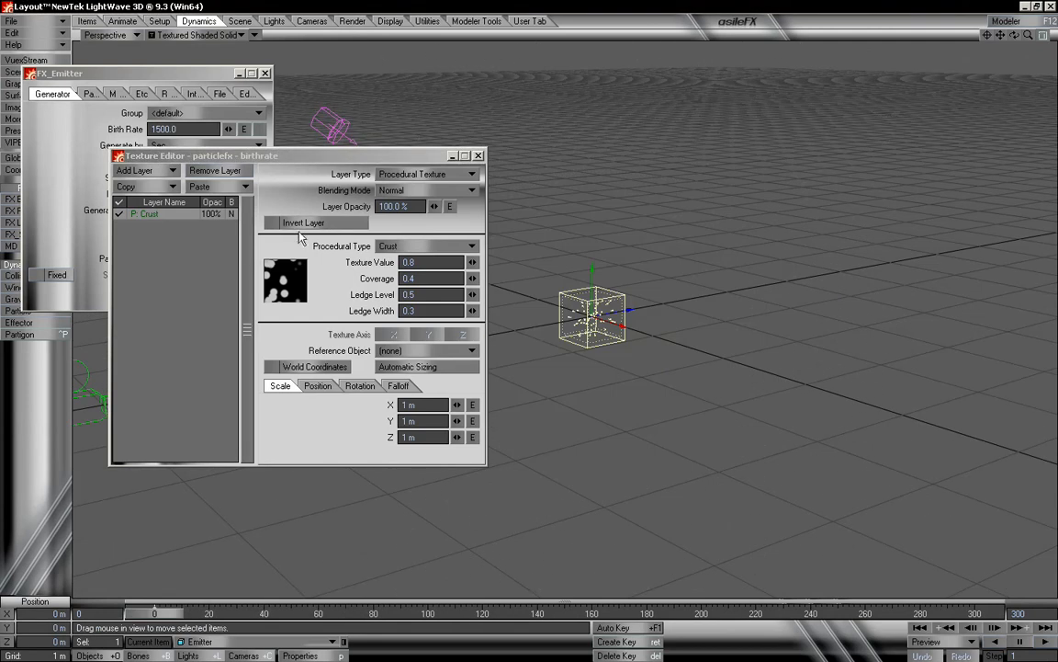
# Invert the layer again, try Crumple as the procedural type and scrub the timeline
pyautogui.click(272, 222)
pyautogui.click(397, 246)
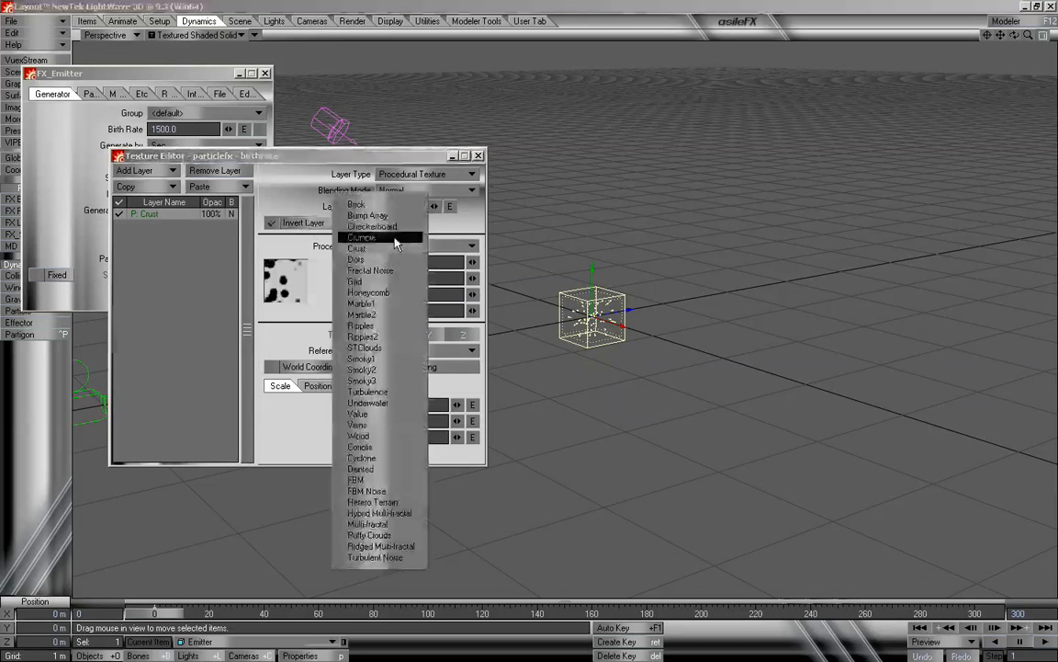
pyautogui.click(395, 239)
pyautogui.moveTo(163, 616)
pyautogui.mouseDown()
pyautogui.moveTo(280, 614)
pyautogui.moveTo(158, 614)
pyautogui.mouseUp()
# Try Brick as the procedural type, turn off the layer inversion and check the emission in the viewport
pyautogui.click(436, 244)
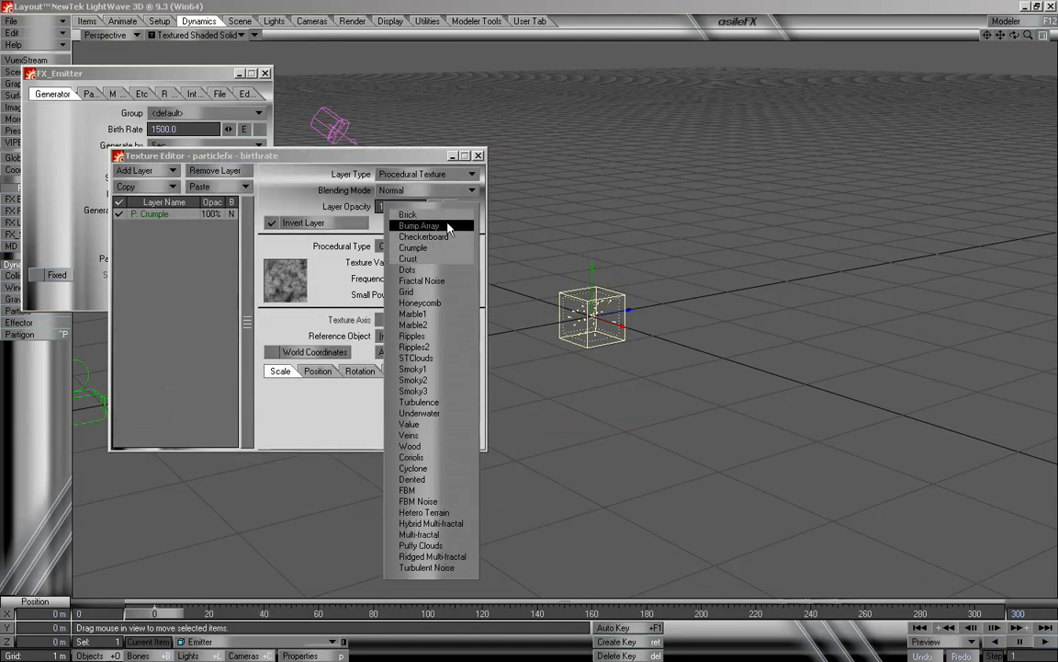
pyautogui.click(440, 216)
pyautogui.moveTo(158, 616)
pyautogui.mouseDown()
pyautogui.moveTo(853, 614)
pyautogui.moveTo(154, 613)
pyautogui.mouseUp()
pyautogui.click(272, 222)
pyautogui.keyDown('alt'); pyautogui.moveTo(648, 287); pyautogui.dragTo(671, 336); pyautogui.keyUp('alt')
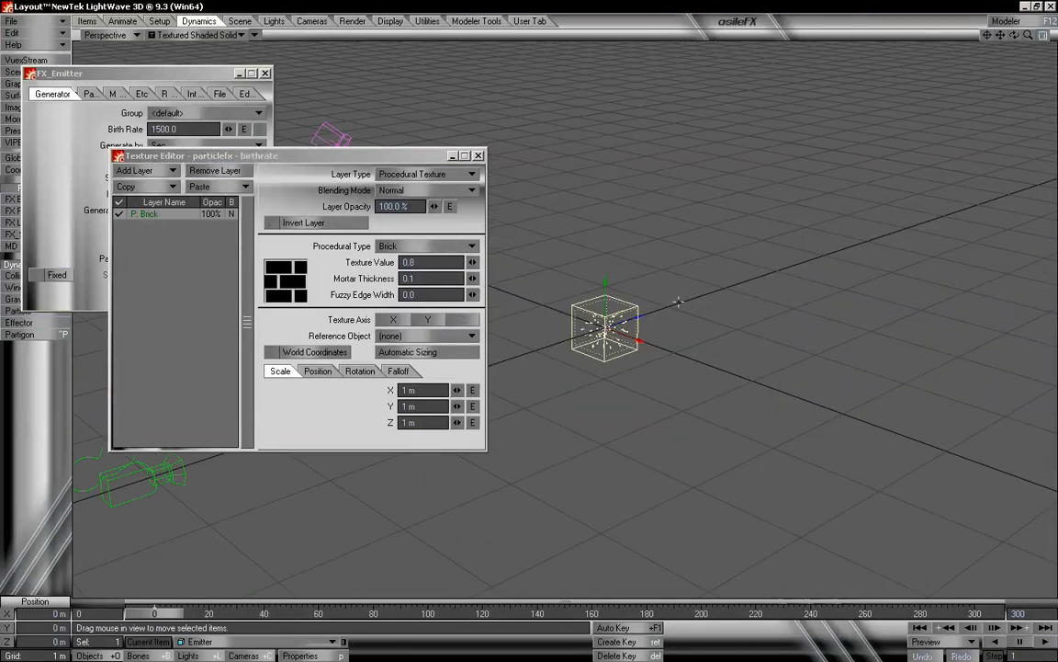
# Try Gradient as the birth rate texture's layer type, scrub the timeline and review the input parameter options
pyautogui.click(432, 175)
pyautogui.click(442, 183)
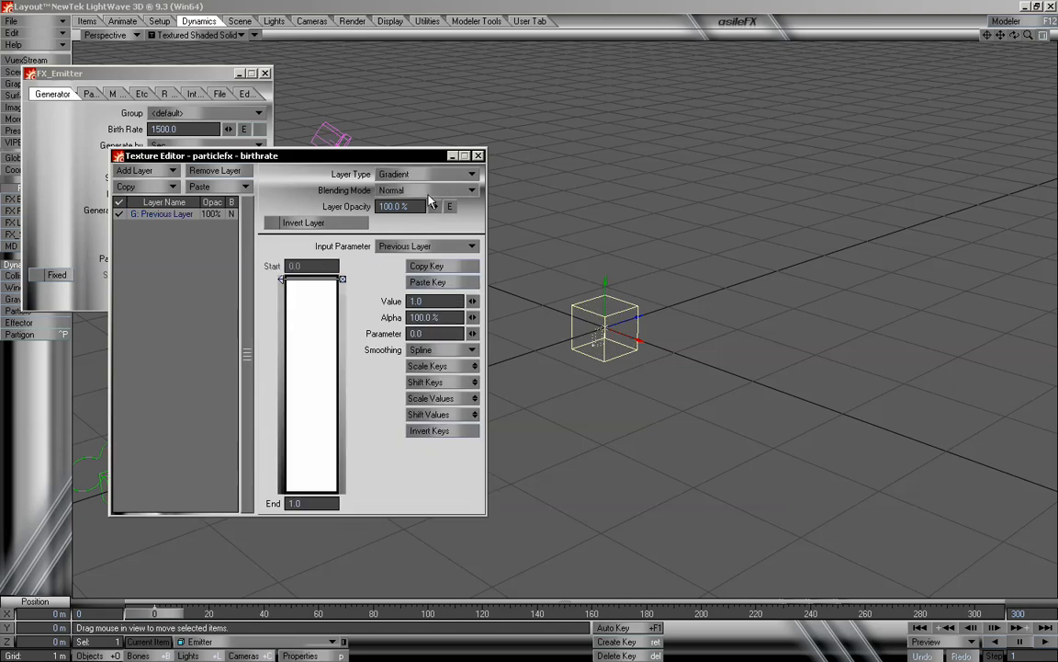
pyautogui.moveTo(155, 614)
pyautogui.mouseDown()
pyautogui.moveTo(581, 613)
pyautogui.moveTo(154, 611)
pyautogui.mouseUp()
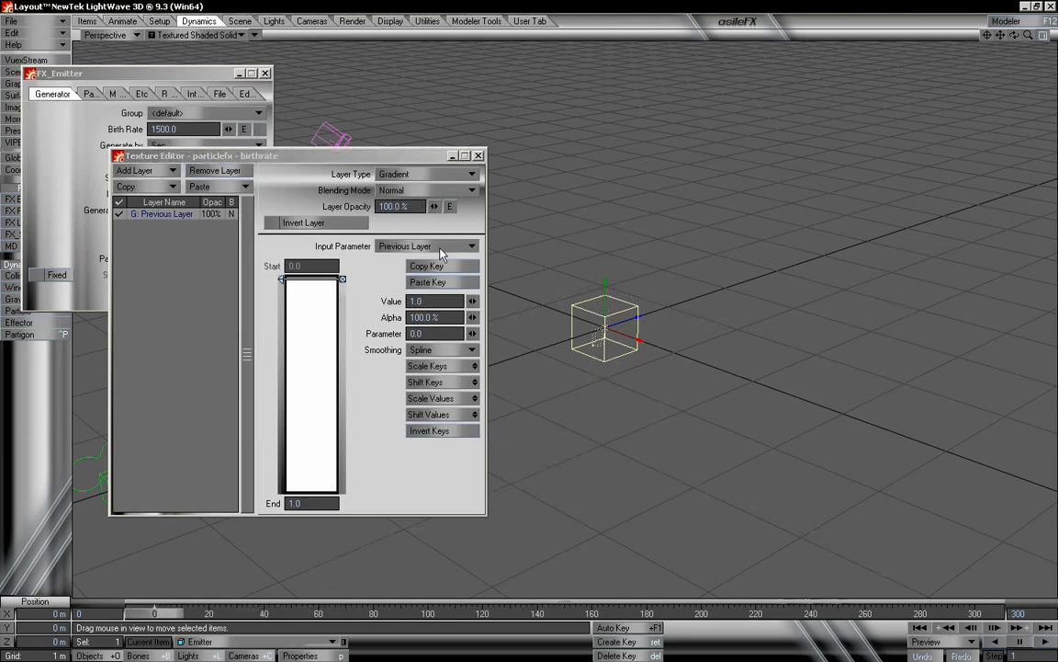
pyautogui.click(390, 248)
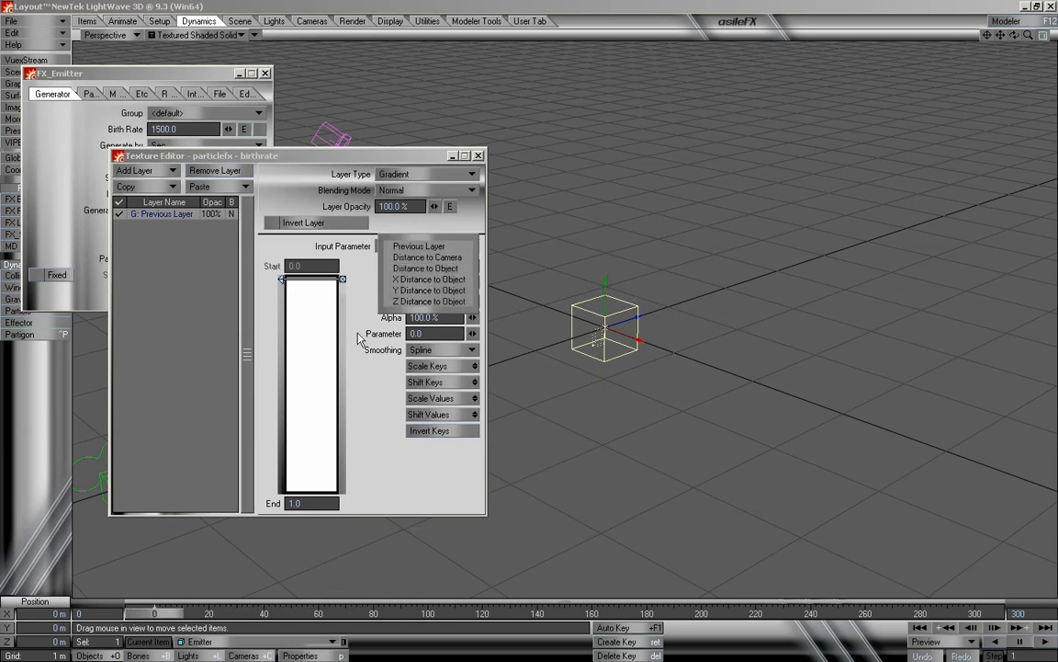
pyautogui.click(376, 360)
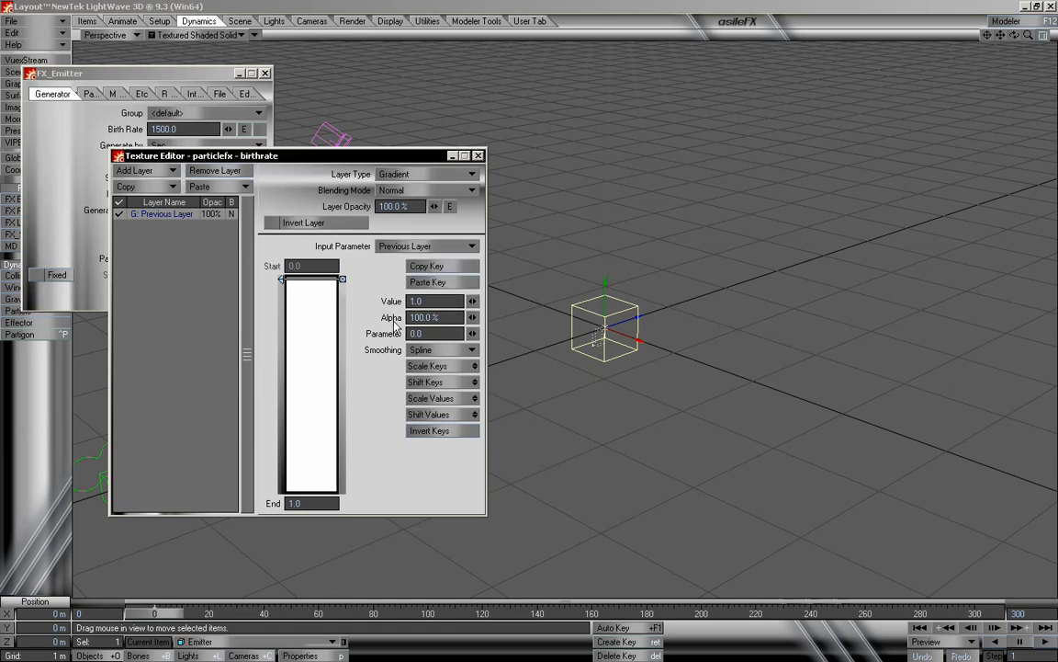
# Set the birth rate texture's layer type back to Image Map and close the texture editor
pyautogui.click(386, 174)
pyautogui.click(409, 160)
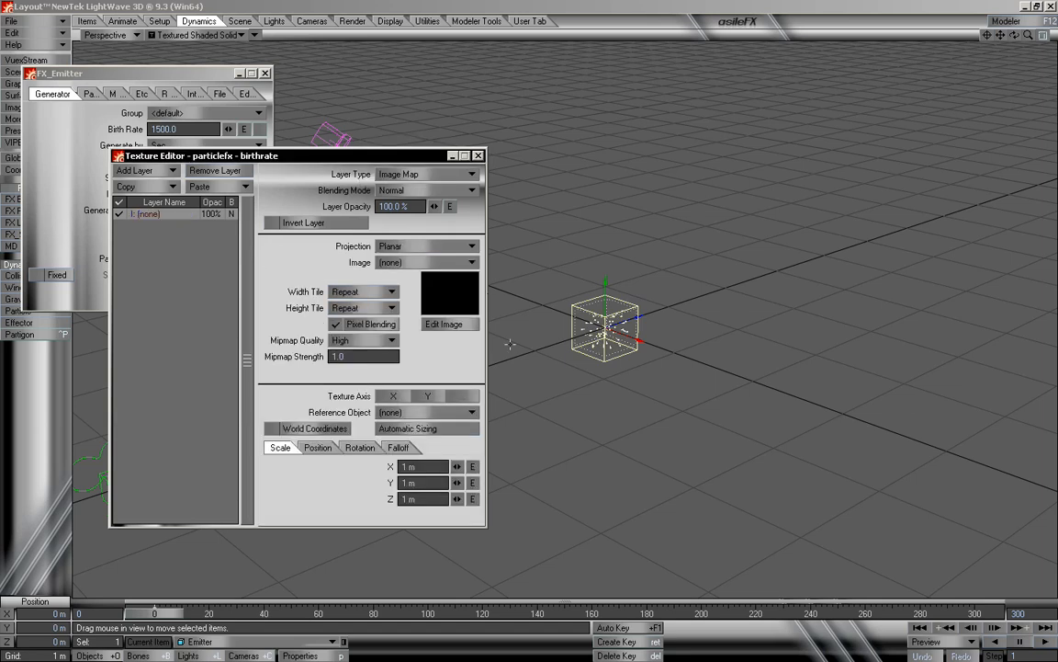
pyautogui.click(478, 156)
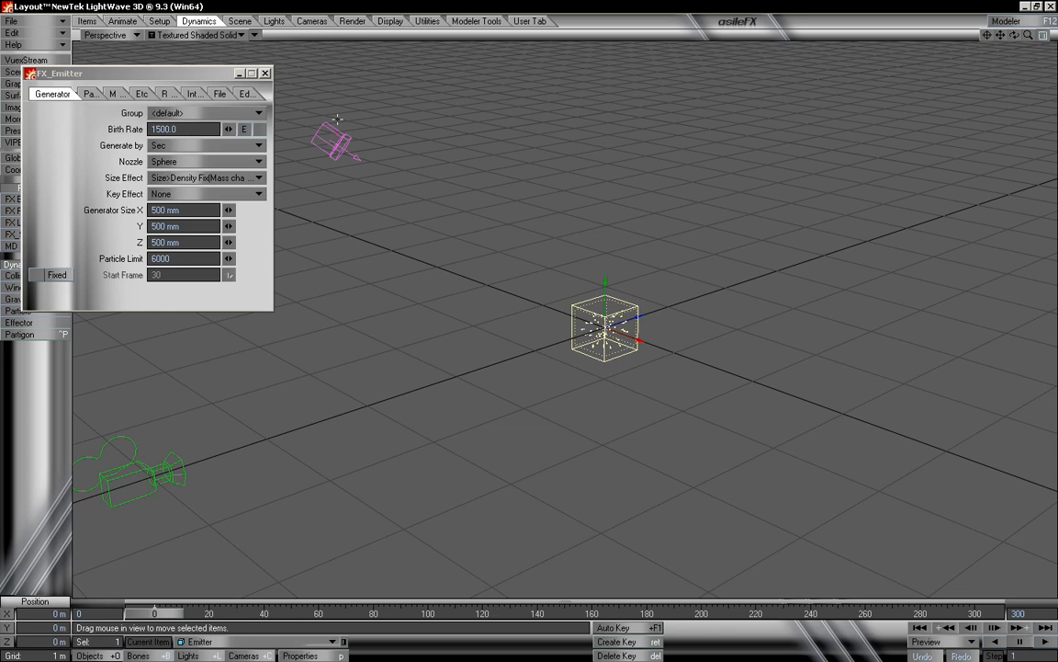
pyautogui.click(260, 162)
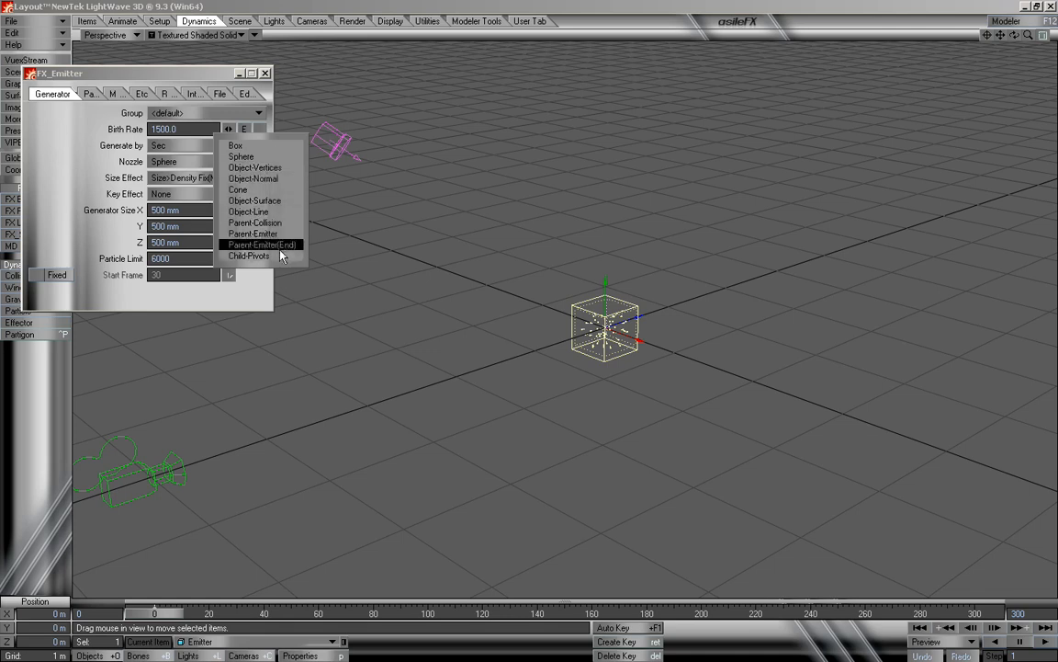
pyautogui.click(79, 148)
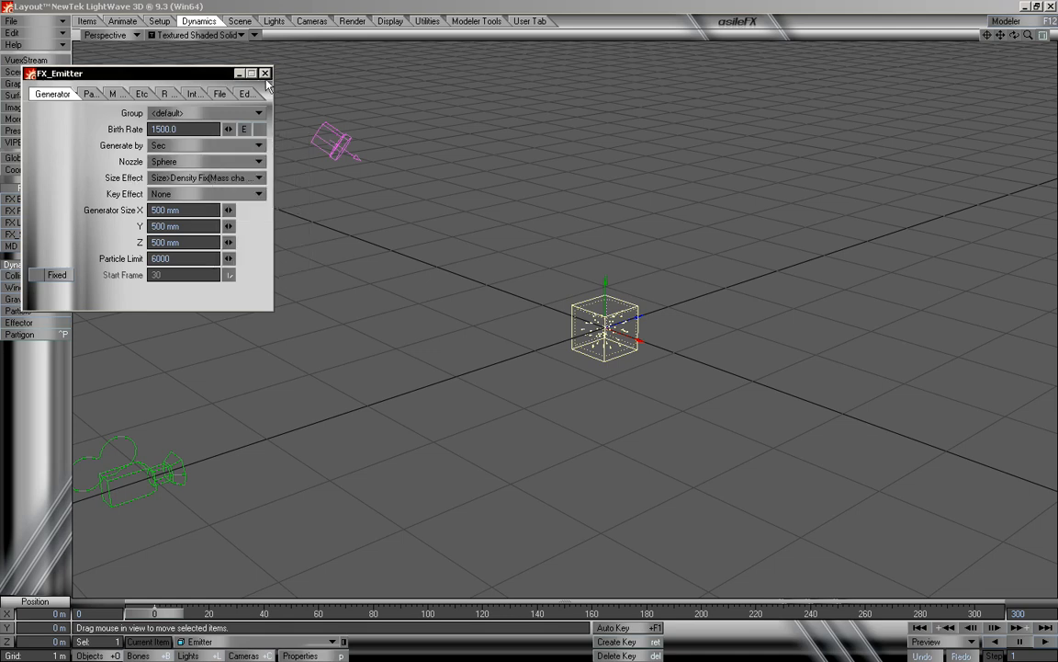